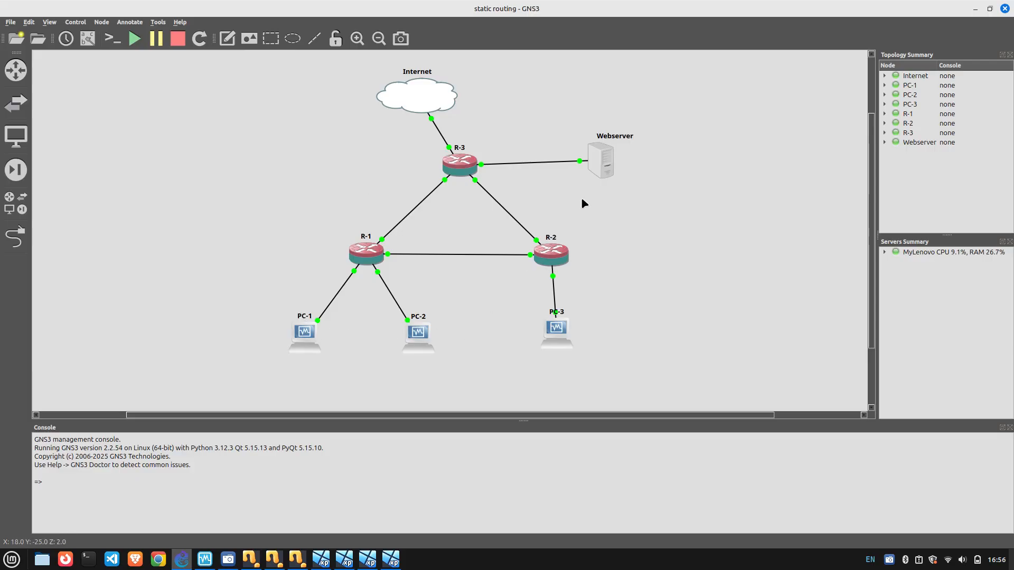
Reposition the Webserver and Internet nodes slightly in the static routing topology.
left_click_drag(597, 160, 603, 168)
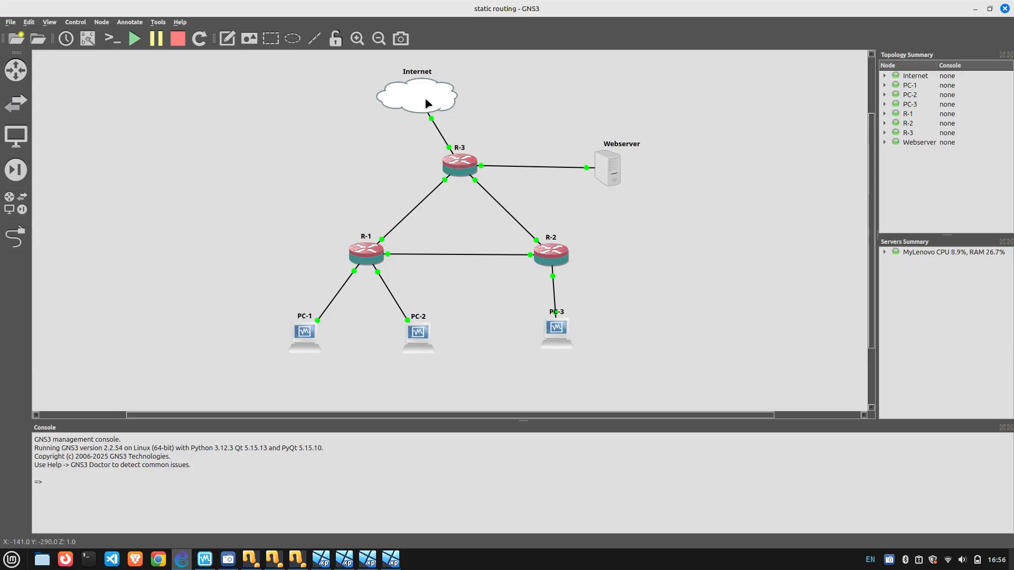
left_click_drag(429, 103, 415, 103)
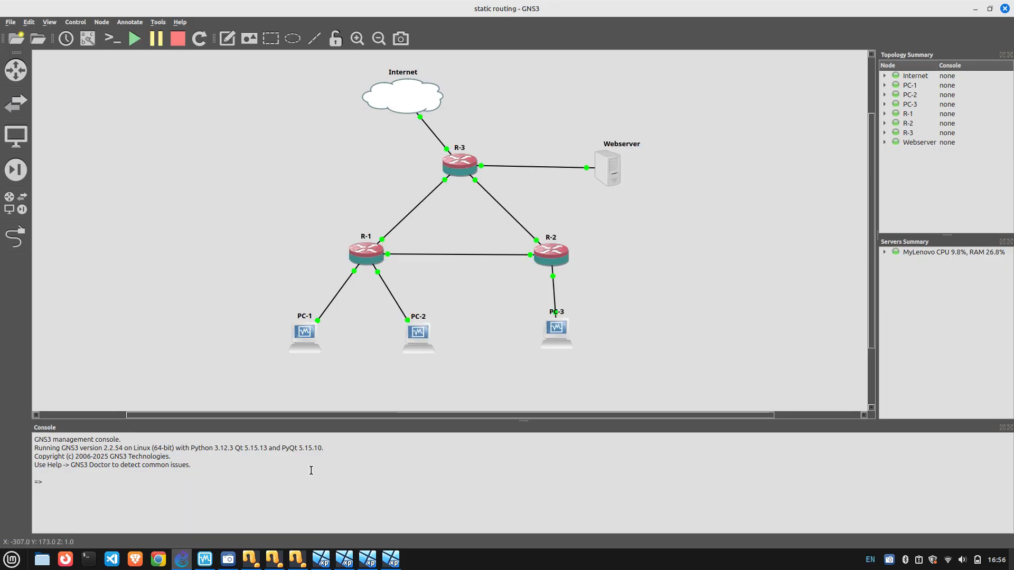
Switch to the PC-1 virtual machine in VirtualBox and connect WinBox to the router at 08:00:27:56:6A:4B as admin.
left_click(209, 561)
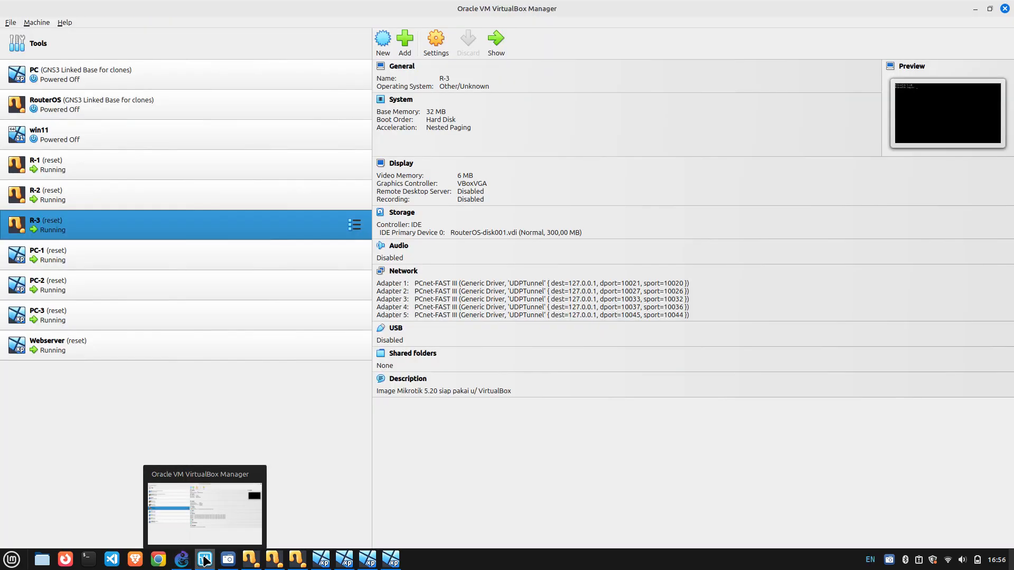
left_click(323, 562)
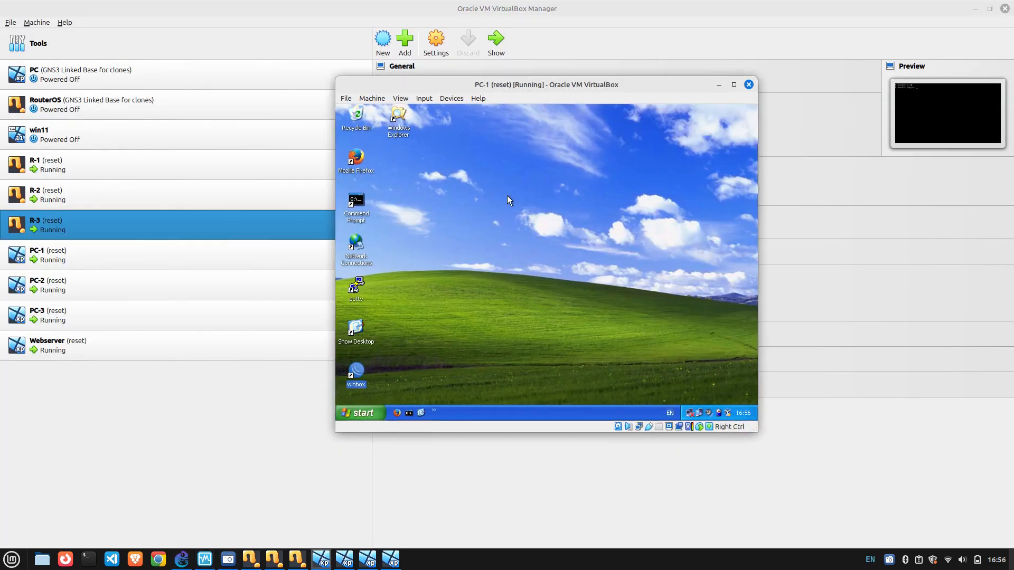
left_click_drag(618, 87, 578, 84)
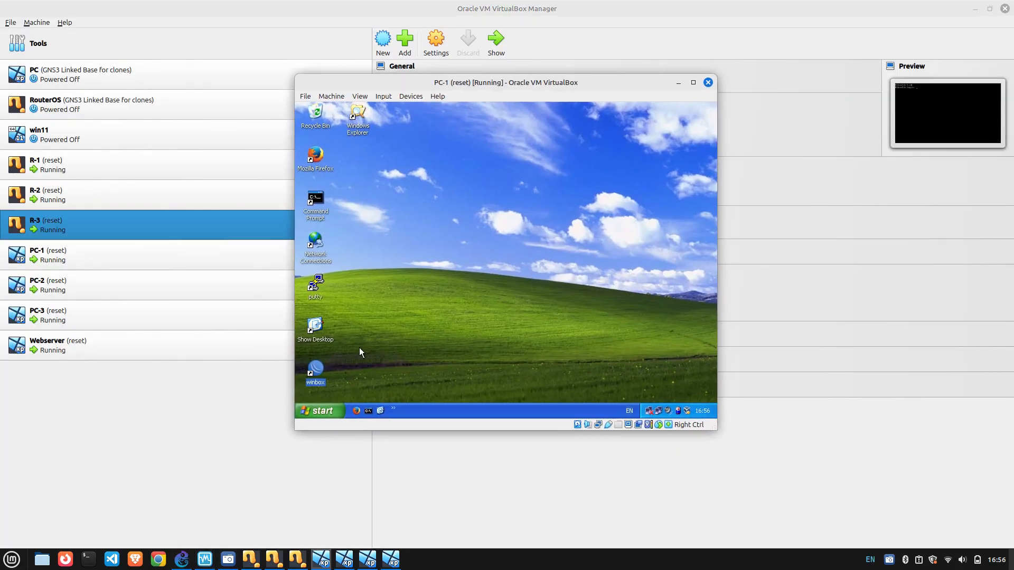
double_click(322, 374)
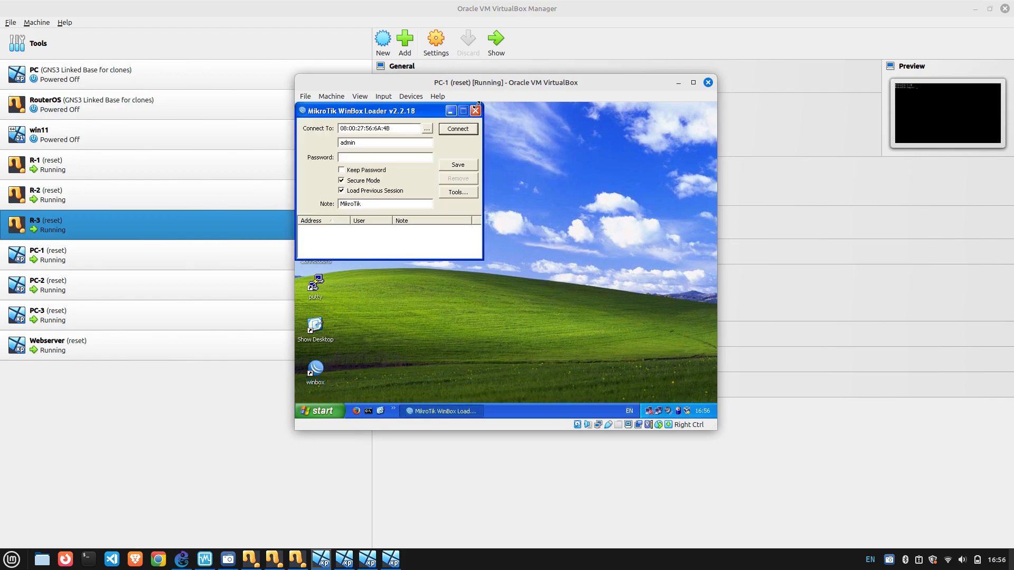
left_click(441, 129)
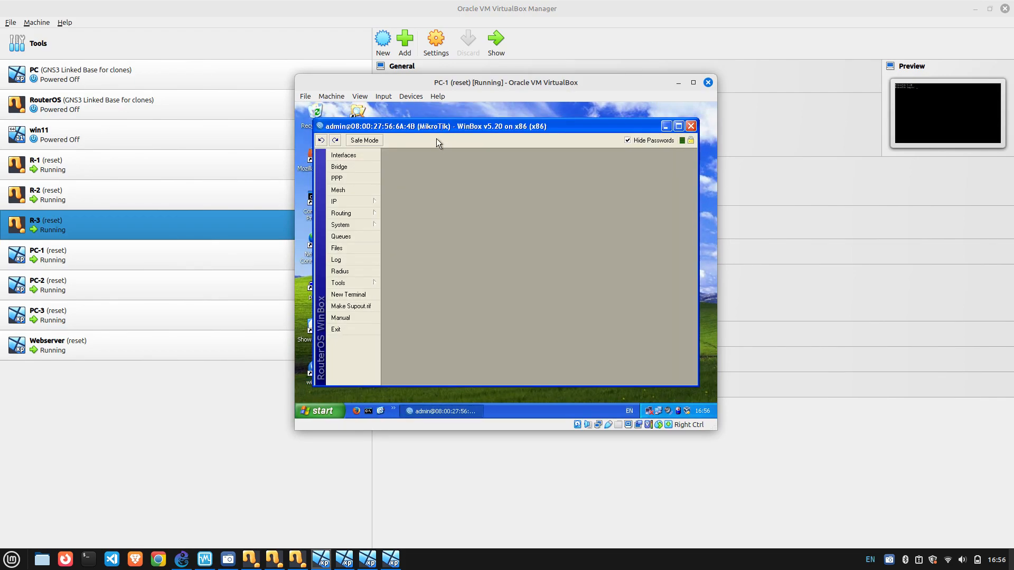
Open the router's IP address list and inspect the entries assigned to ether1 and ether2.
mouse_move(361, 200)
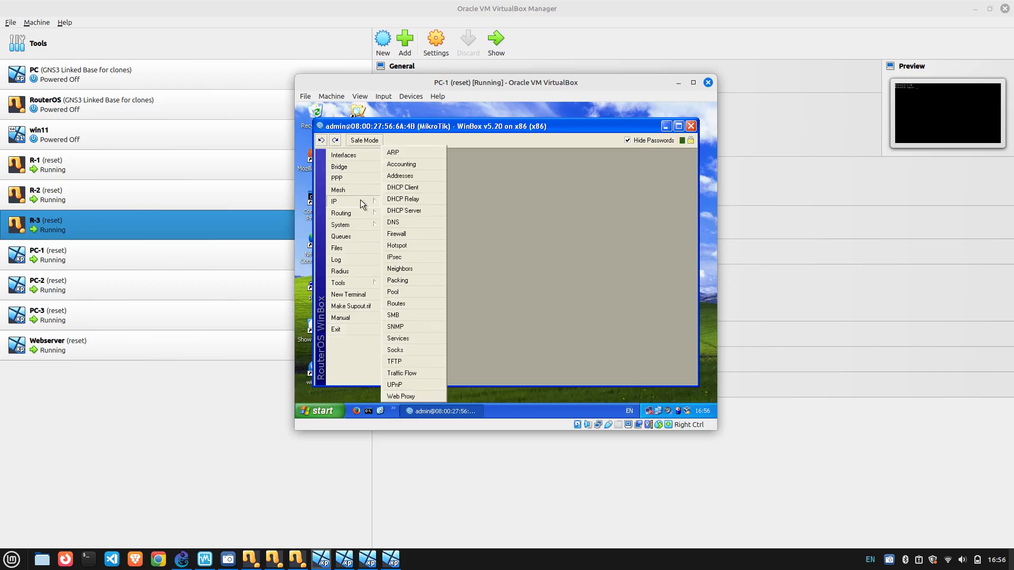
left_click(405, 177)
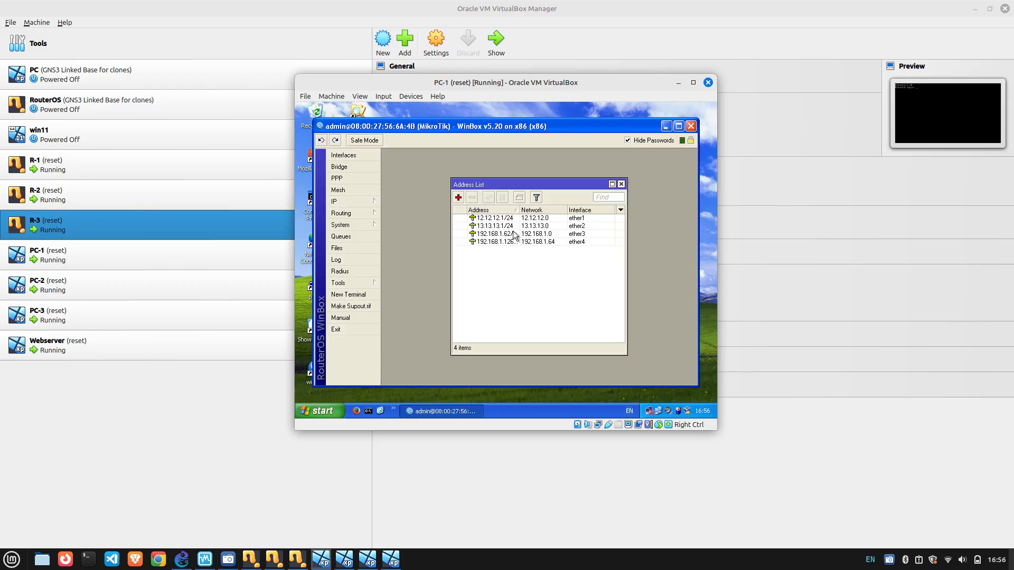
mouse_move(501, 222)
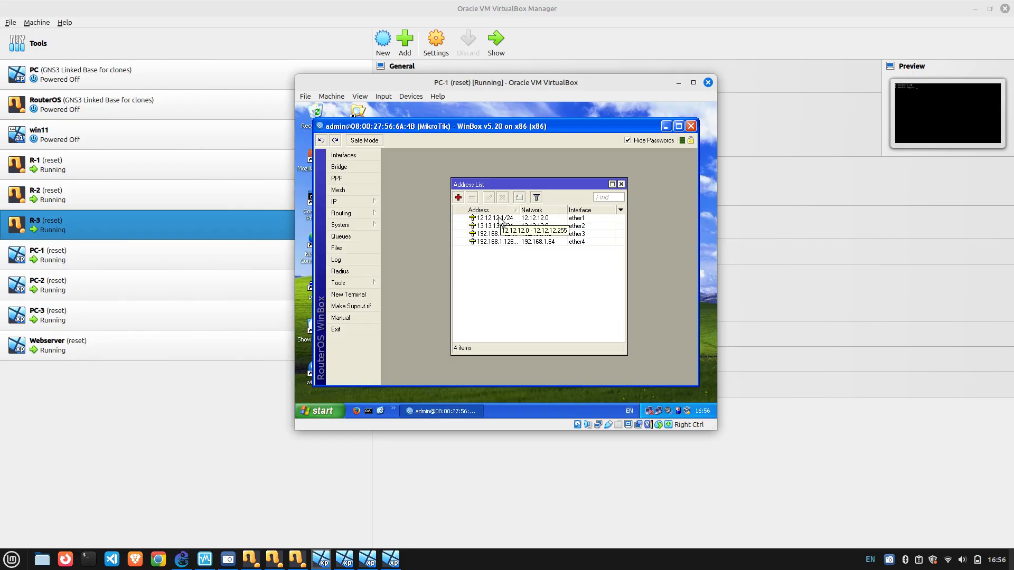
double_click(501, 221)
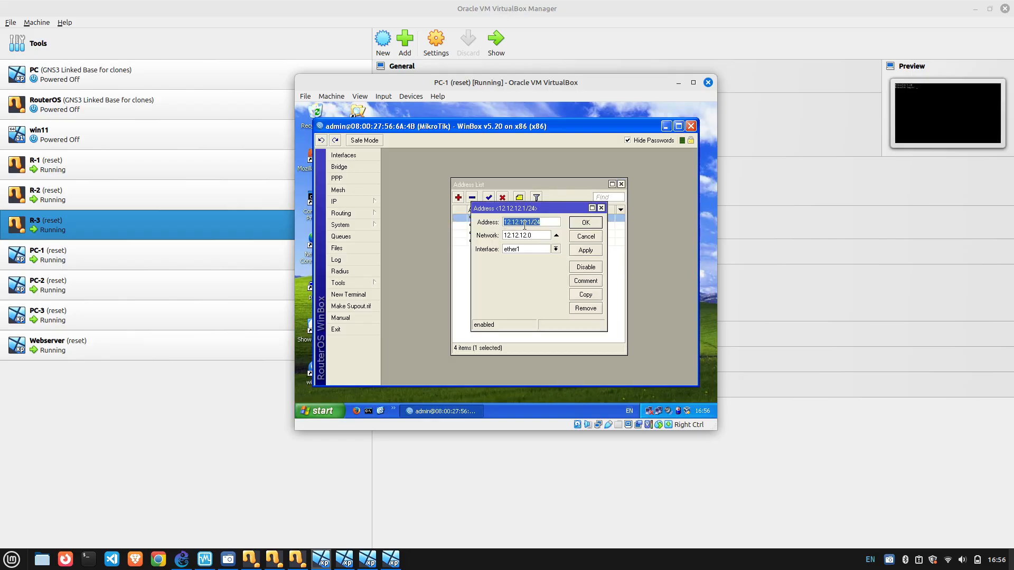
left_click(523, 223)
left_click(586, 222)
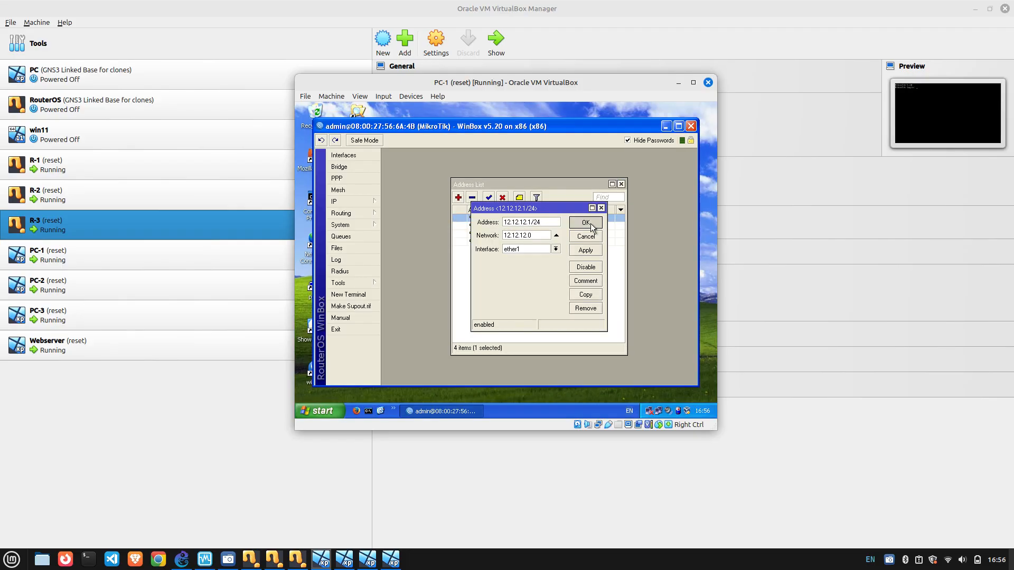
left_click(533, 226)
double_click(533, 226)
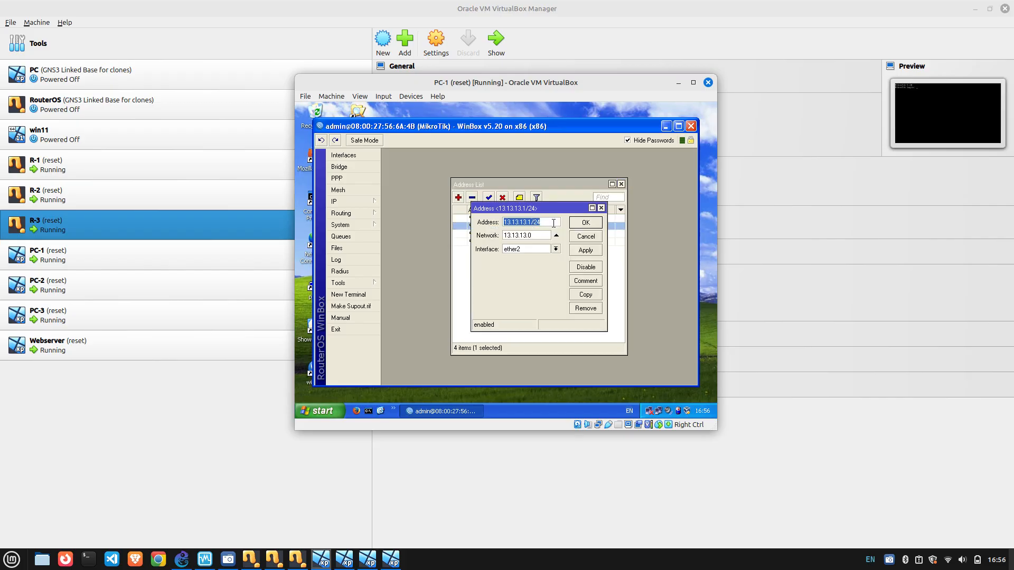
left_click(553, 223)
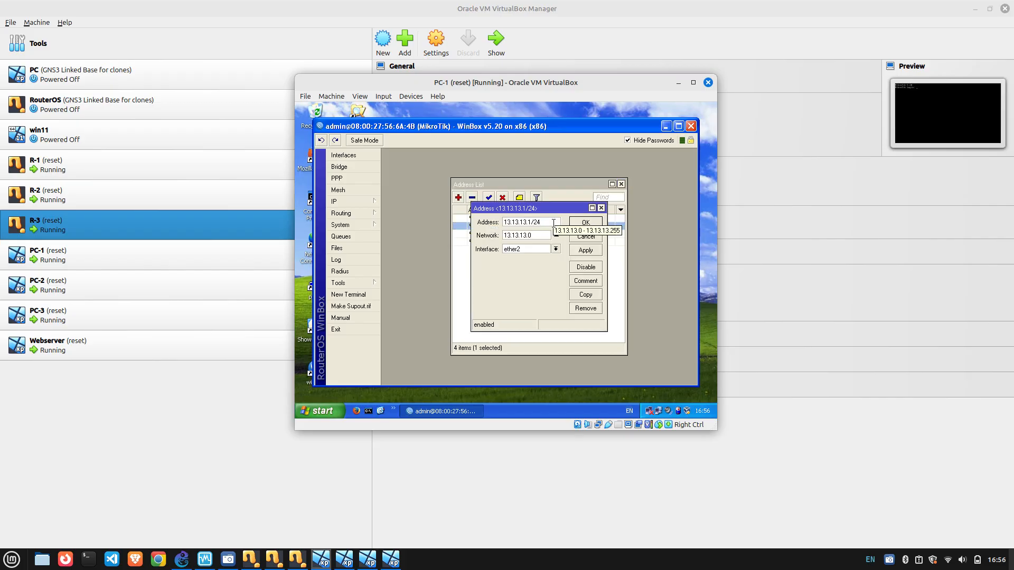
left_click(585, 223)
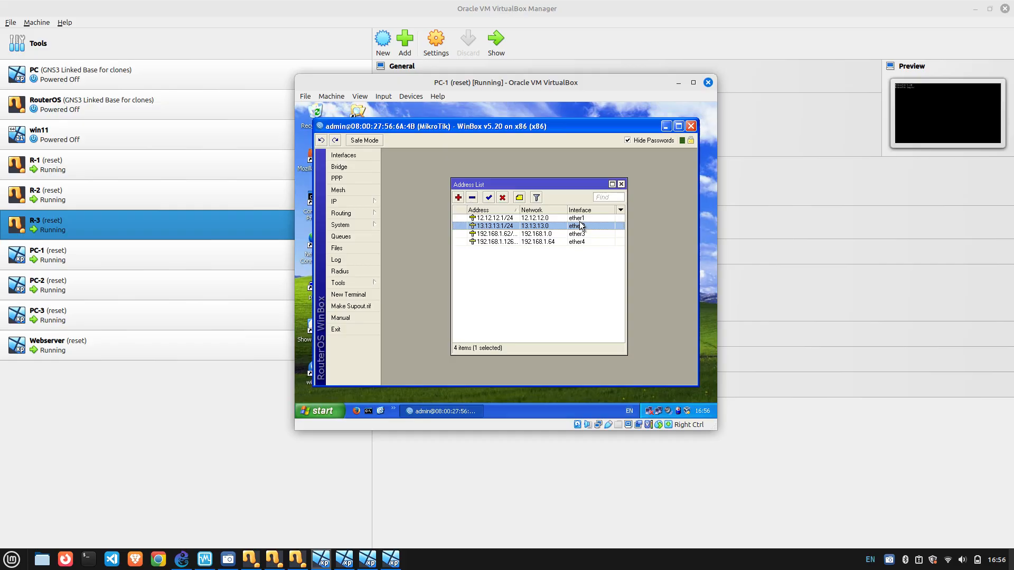
Inspect the address entries assigned to ether3 and ether4 on the router connected from PC-1.
double_click(493, 234)
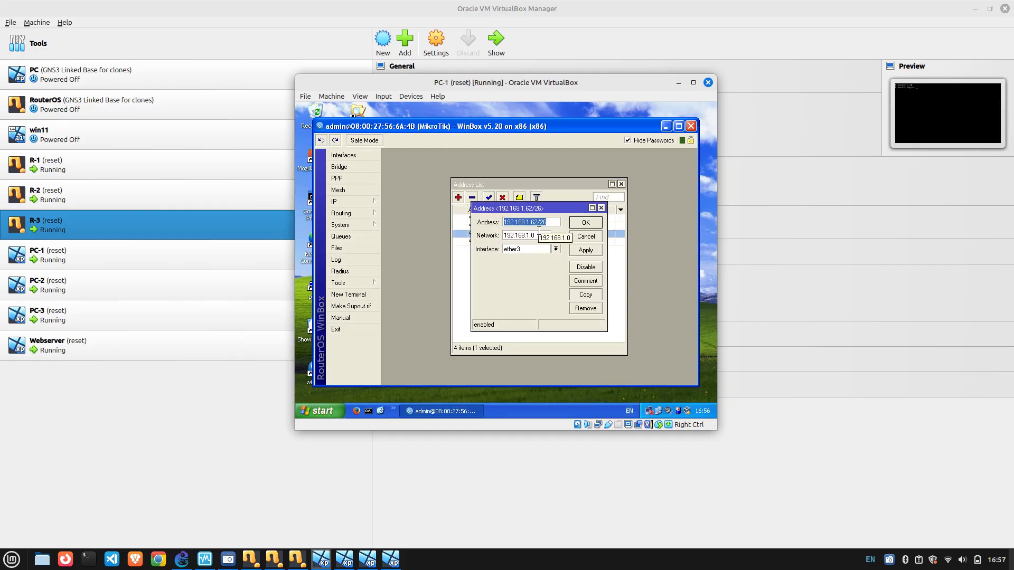
left_click(588, 226)
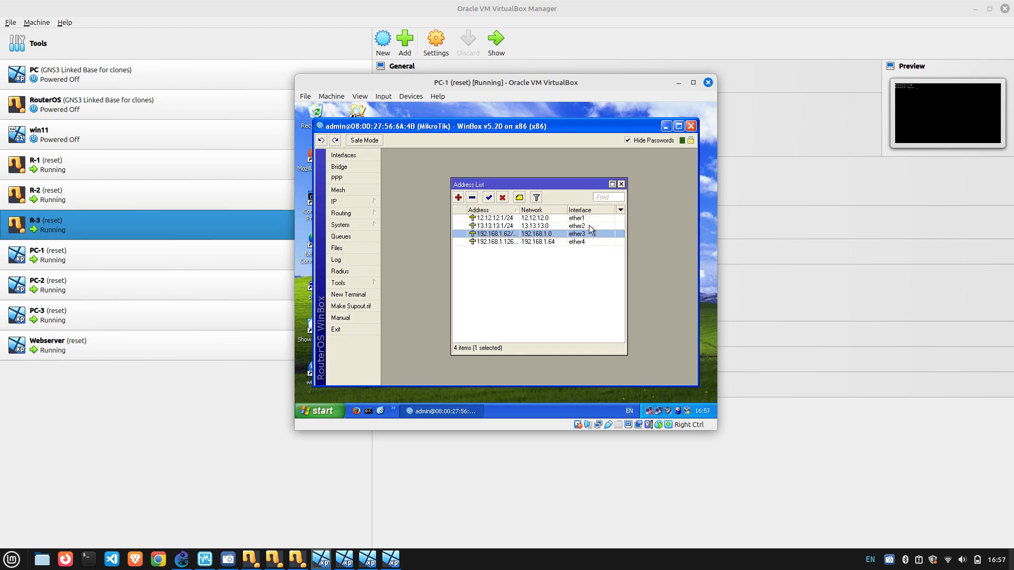
double_click(532, 243)
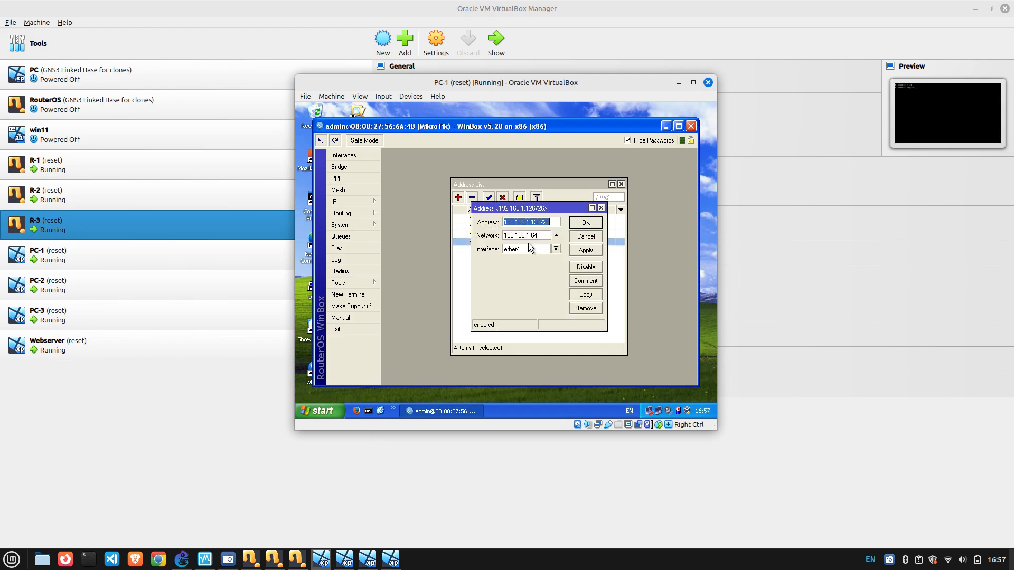
left_click(574, 222)
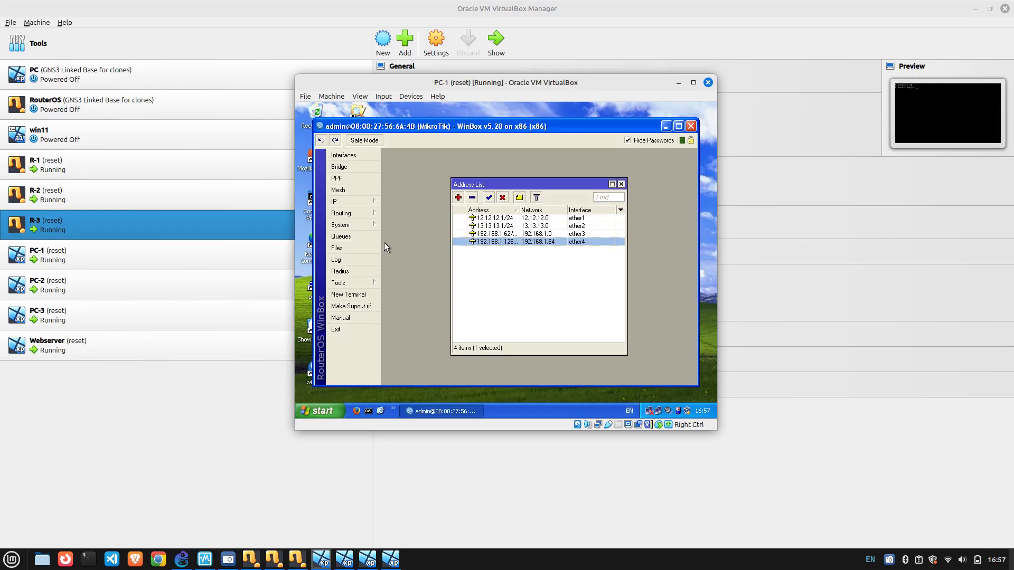
Switch to the PC-3 virtual machine, cancel its Found New Hardware Wizard and dismiss the VirtualBox notifications.
left_click(368, 559)
left_click_drag(636, 76, 542, 75)
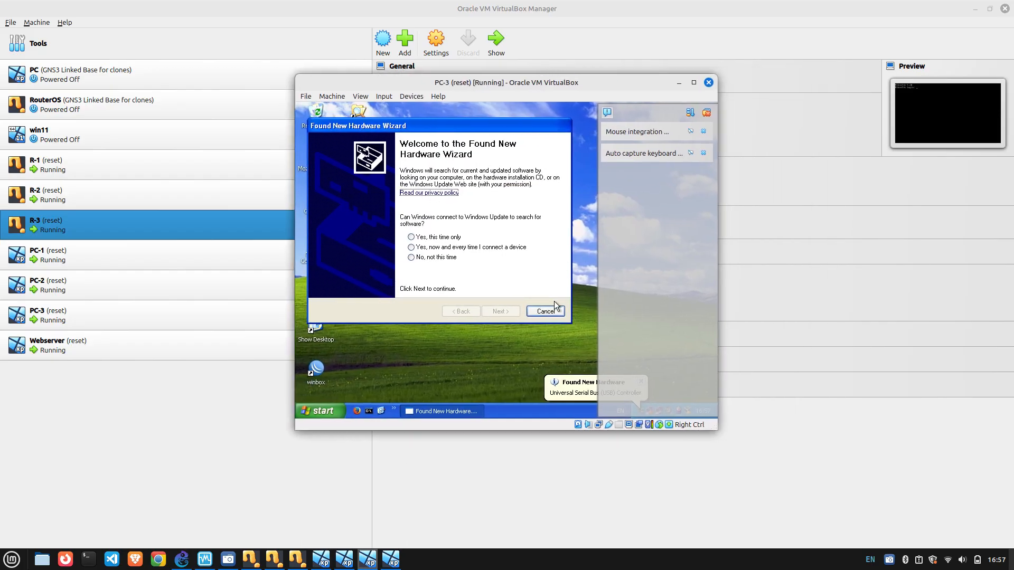
left_click(555, 309)
left_click(704, 131)
left_click(703, 131)
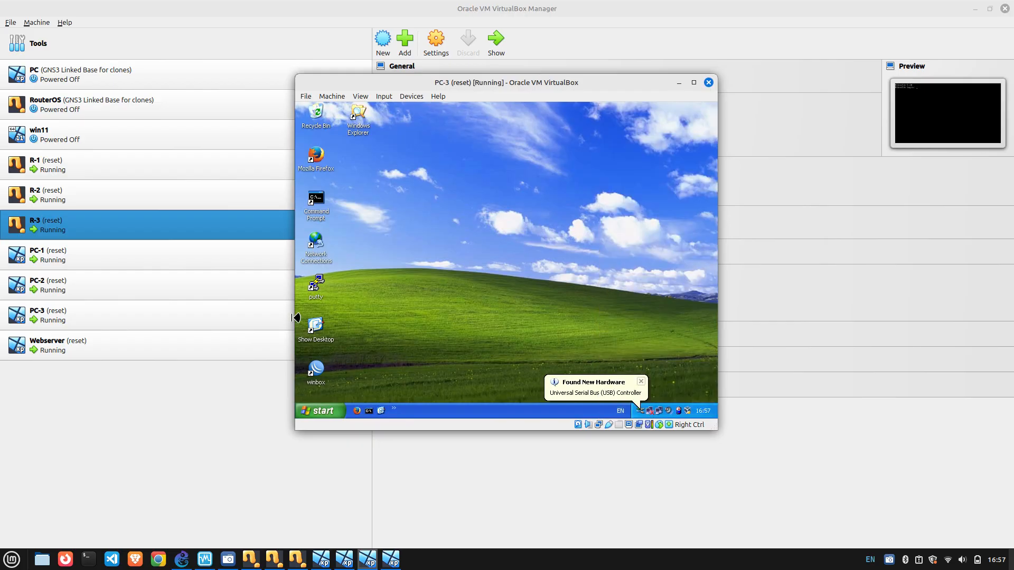
Connect WinBox on PC-3 to the router at 08:00:27:F4:77:3E as admin and dismiss the hardware notification.
double_click(327, 367)
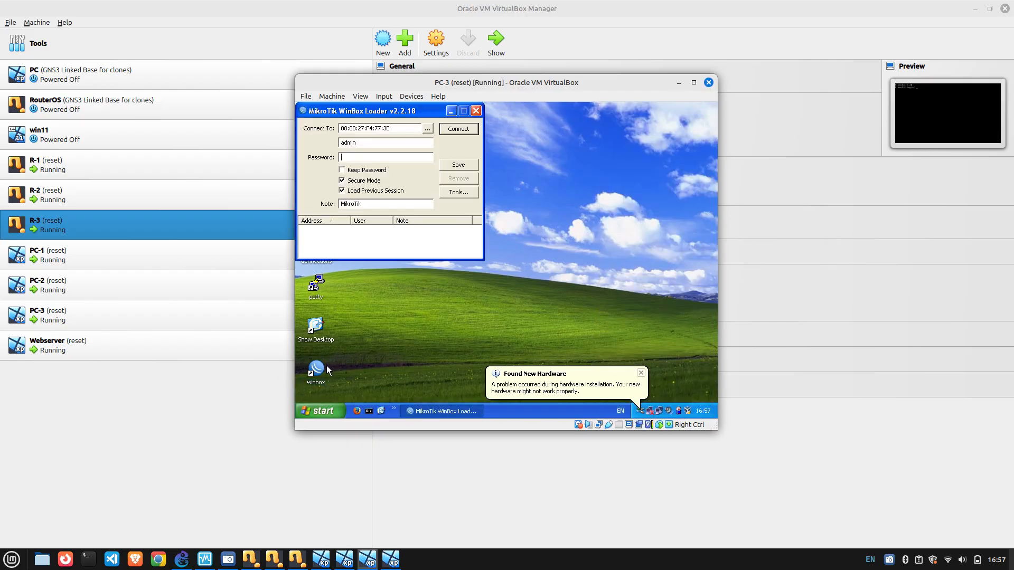
left_click(474, 125)
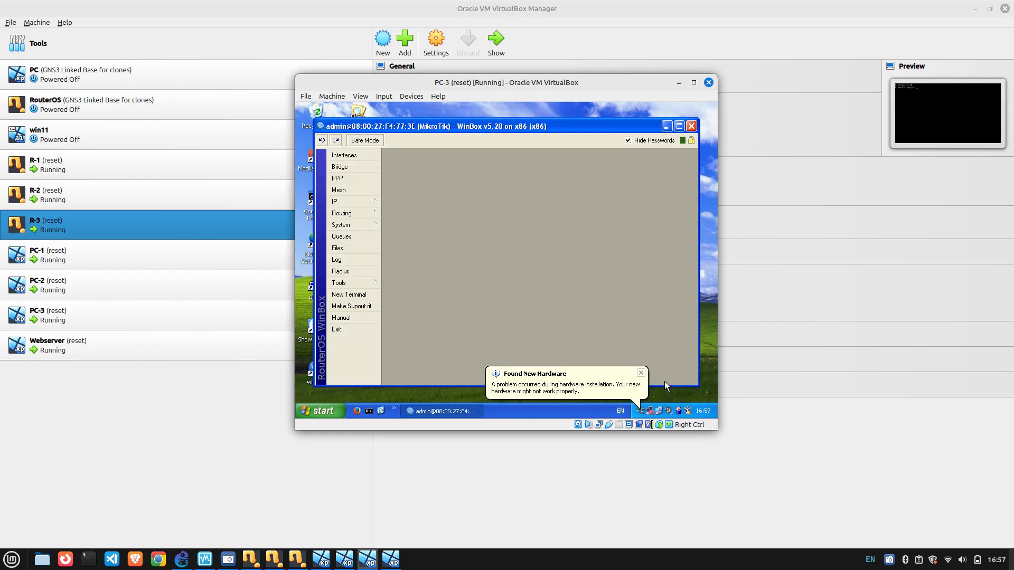
left_click(642, 373)
Open the IP address list of the router connected from PC-3, leaving no Mesh window open.
left_click(359, 192)
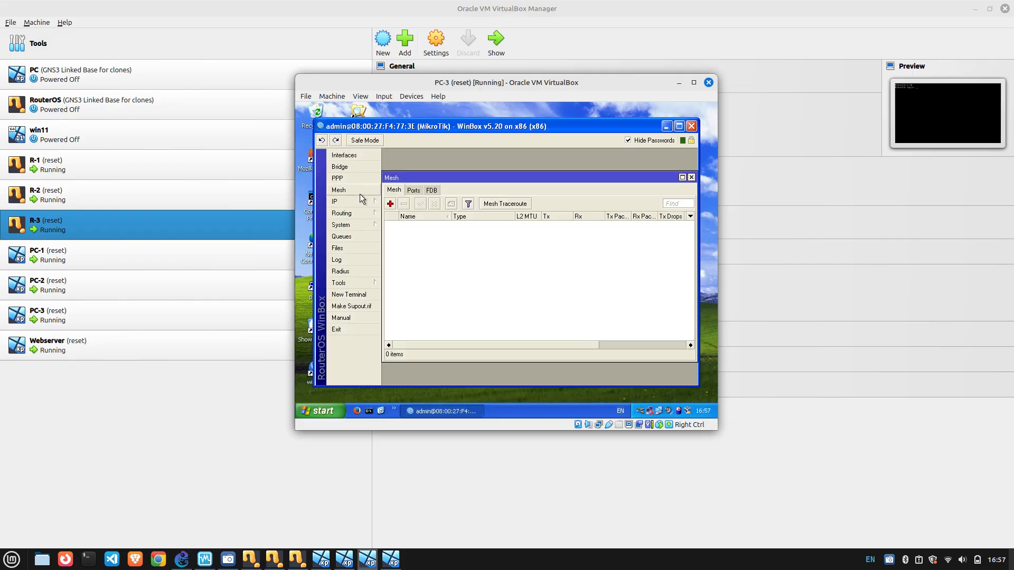
left_click(358, 201)
left_click(423, 176)
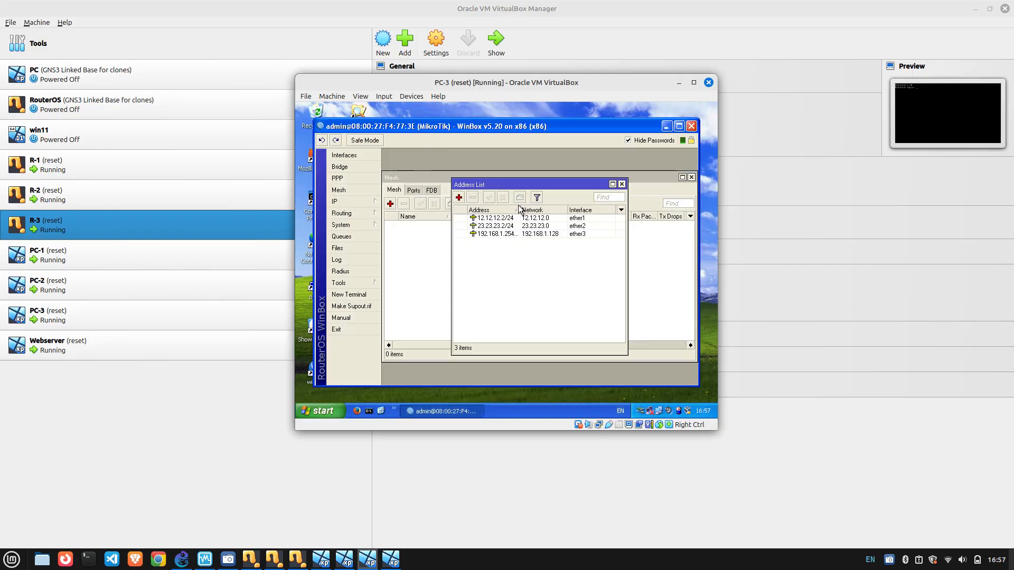
left_click(682, 177)
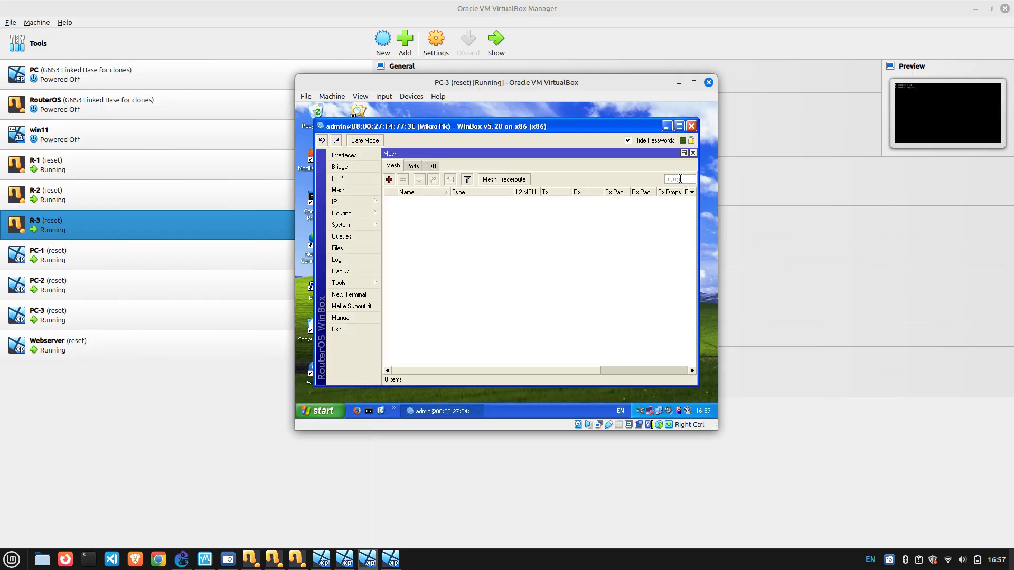
left_click(693, 153)
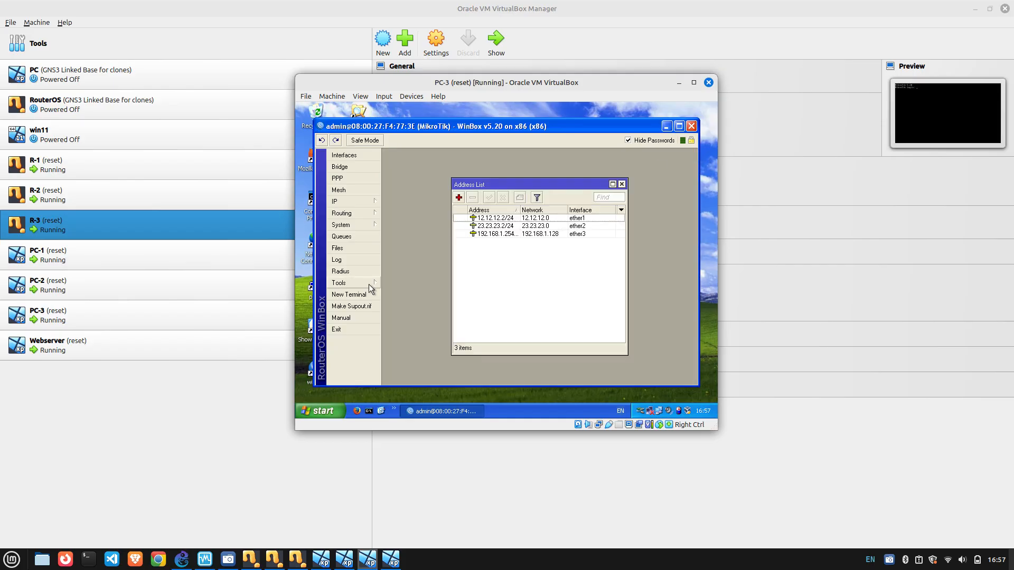
Inspect the address entries assigned to ether1, ether2 and ether3 on the router connected from PC-3.
left_click(490, 218)
double_click(490, 218)
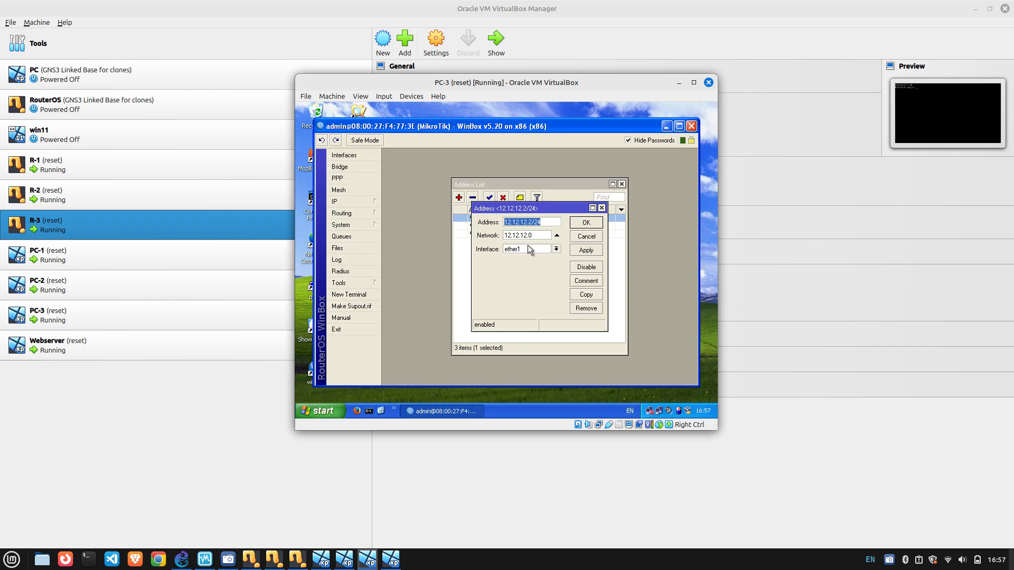
left_click(587, 222)
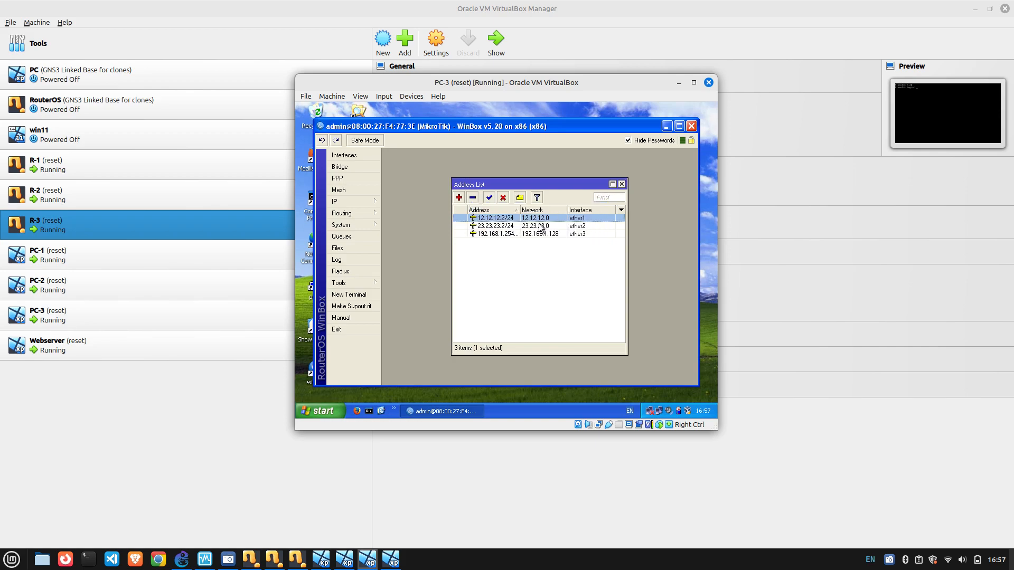
double_click(539, 224)
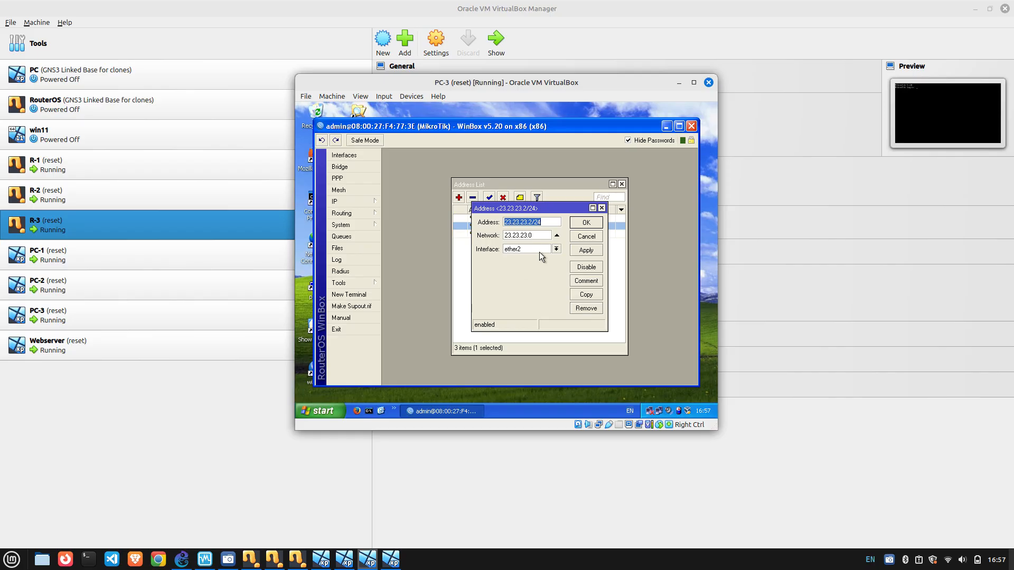
left_click(548, 222)
left_click(596, 219)
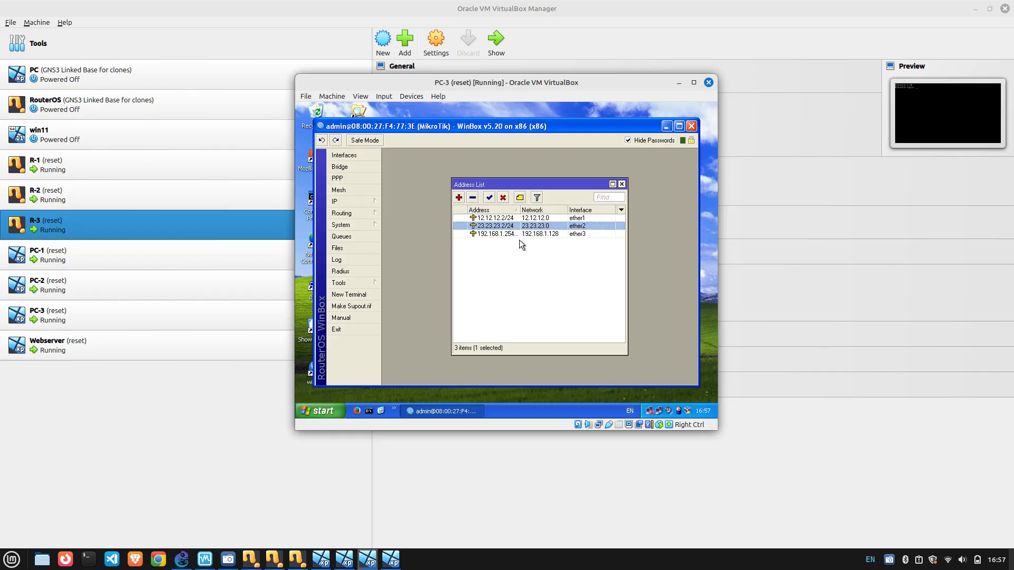
double_click(518, 238)
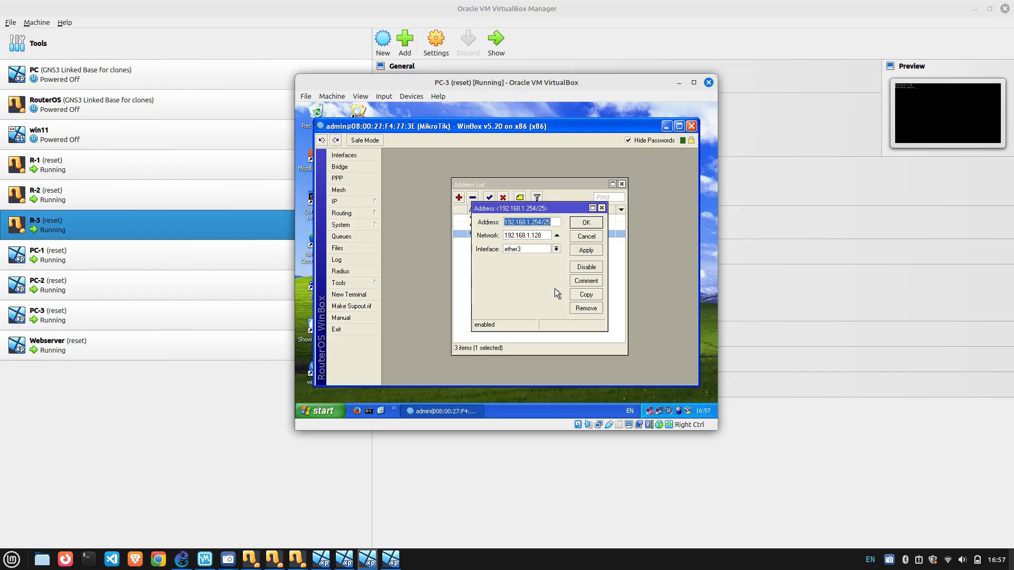
left_click(555, 222)
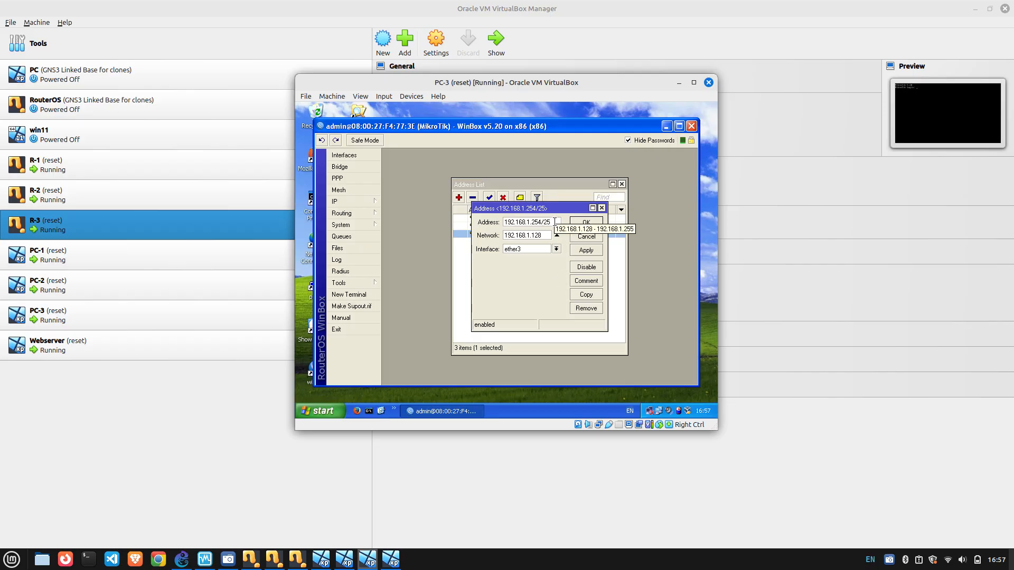
left_click(599, 225)
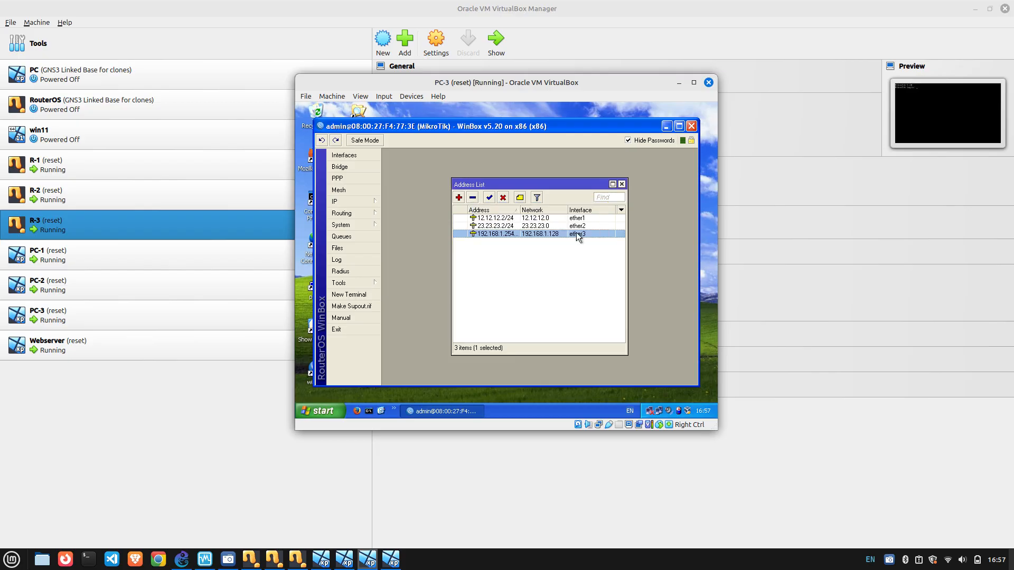
Switch to the Webserver virtual machine, place its window over the PC-3 window and cancel its Found New Hardware Wizard.
left_click(391, 559)
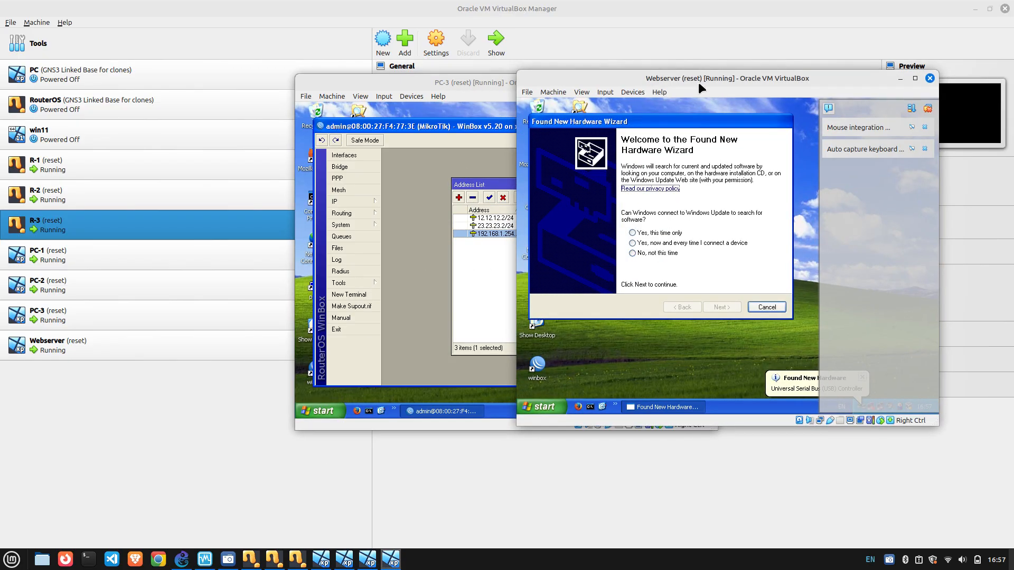
left_click_drag(699, 82, 477, 84)
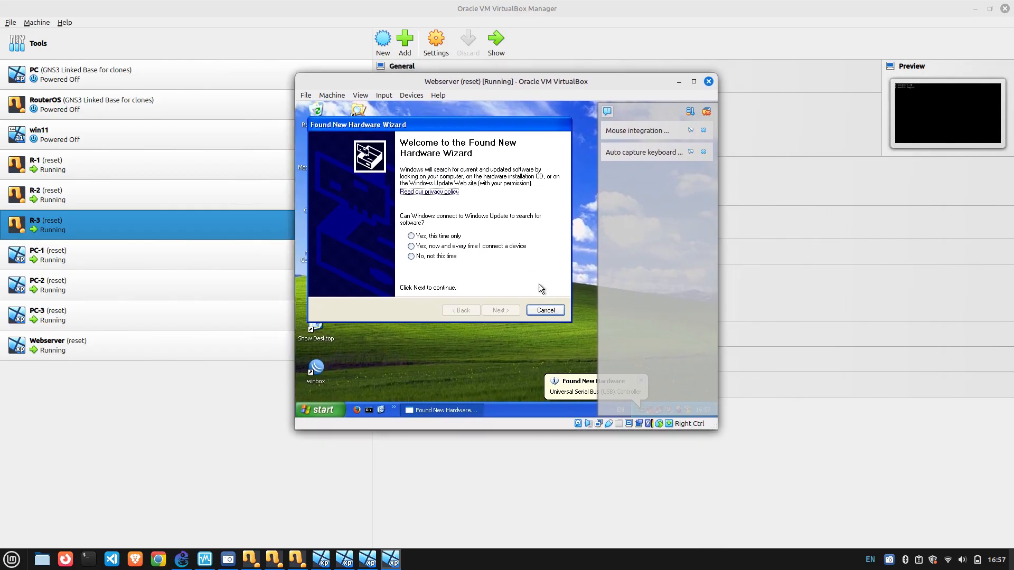
left_click(546, 311)
Start WinBox on the Webserver machine and connect to the router at 08:00:27:F8:6A:CD as admin.
left_click(317, 370)
double_click(317, 370)
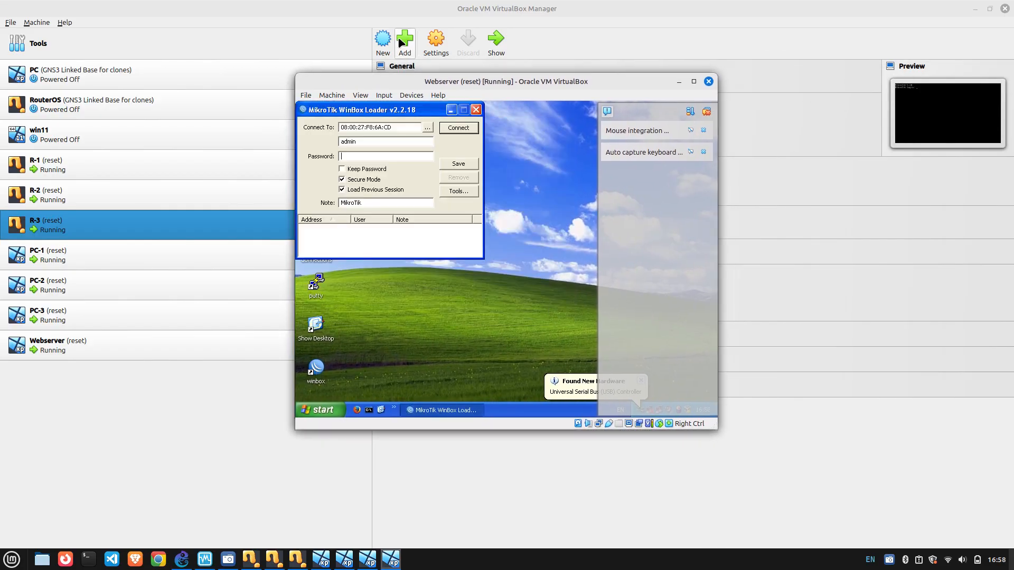
left_click(460, 128)
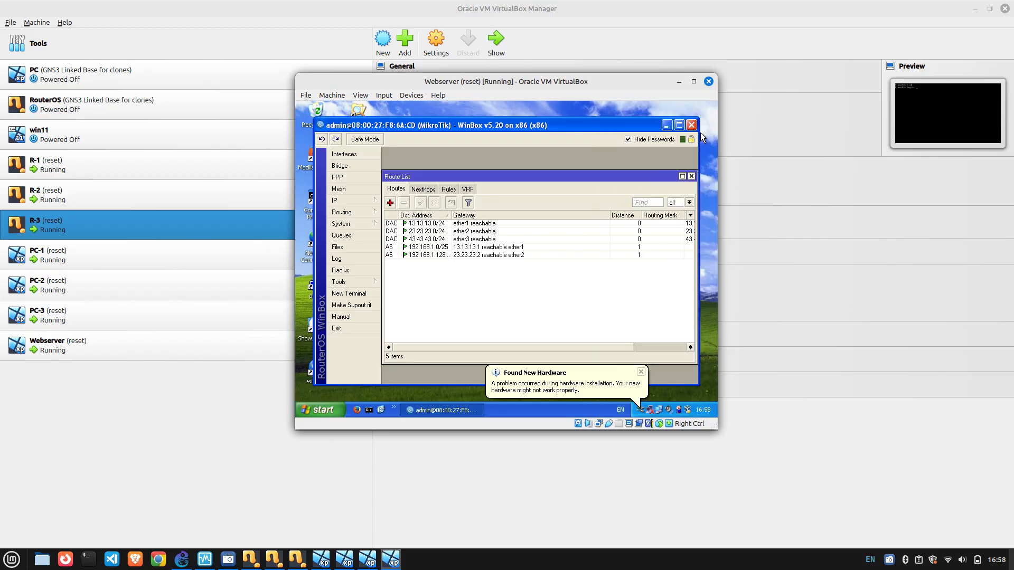
Close the restored Route List and DHCP Client windows and open the IP address list of the Webserver's router.
left_click(692, 176)
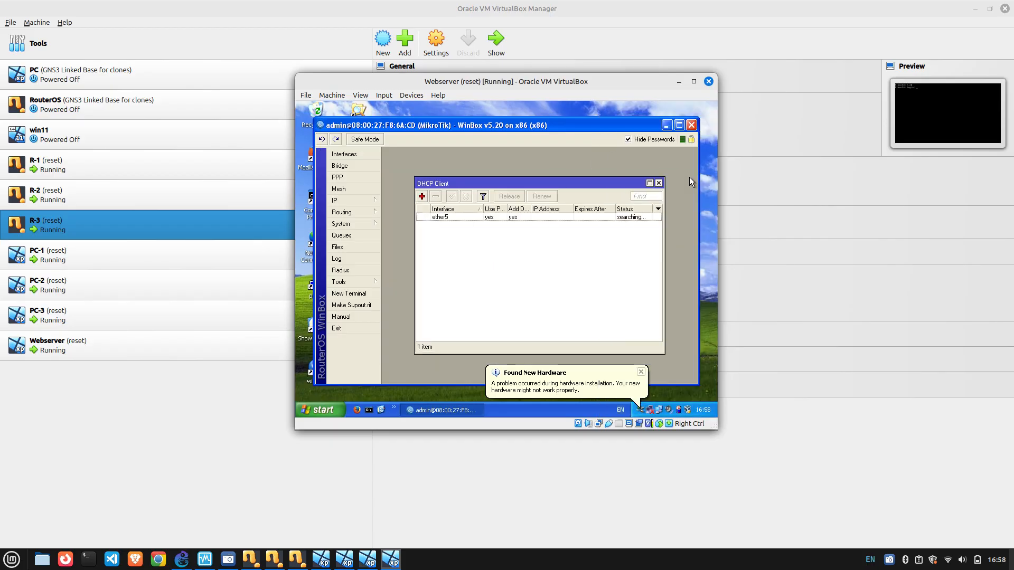
left_click(663, 180)
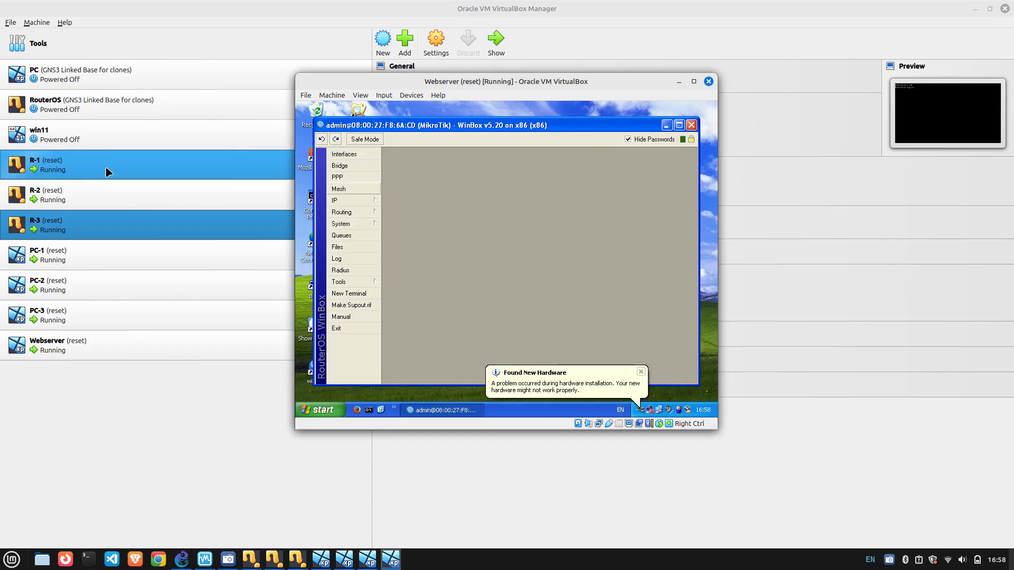
left_click(335, 200)
left_click(421, 175)
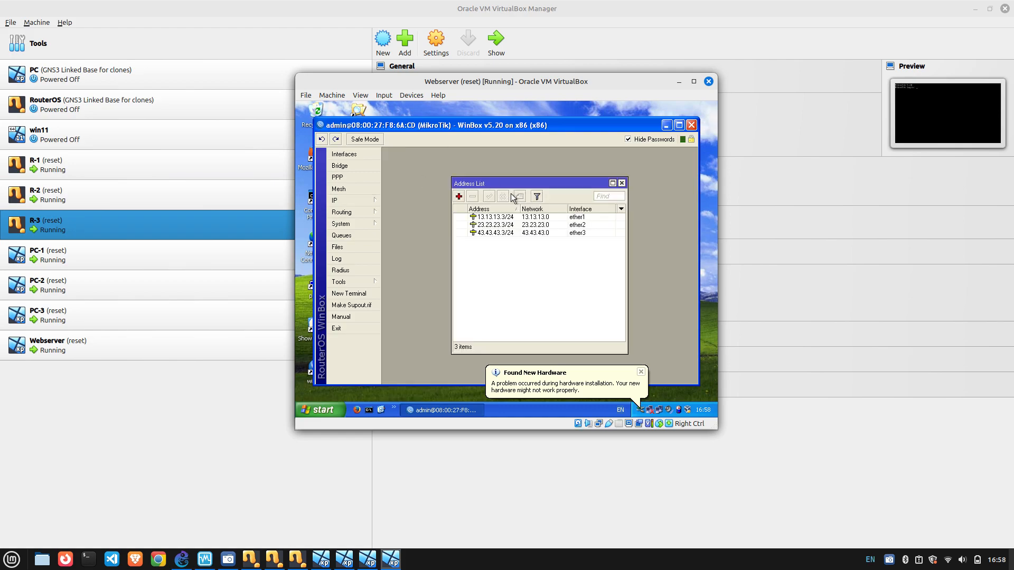
Inspect the address entries assigned to ether1, ether2 and ether3 on the router connected from the Webserver.
double_click(506, 217)
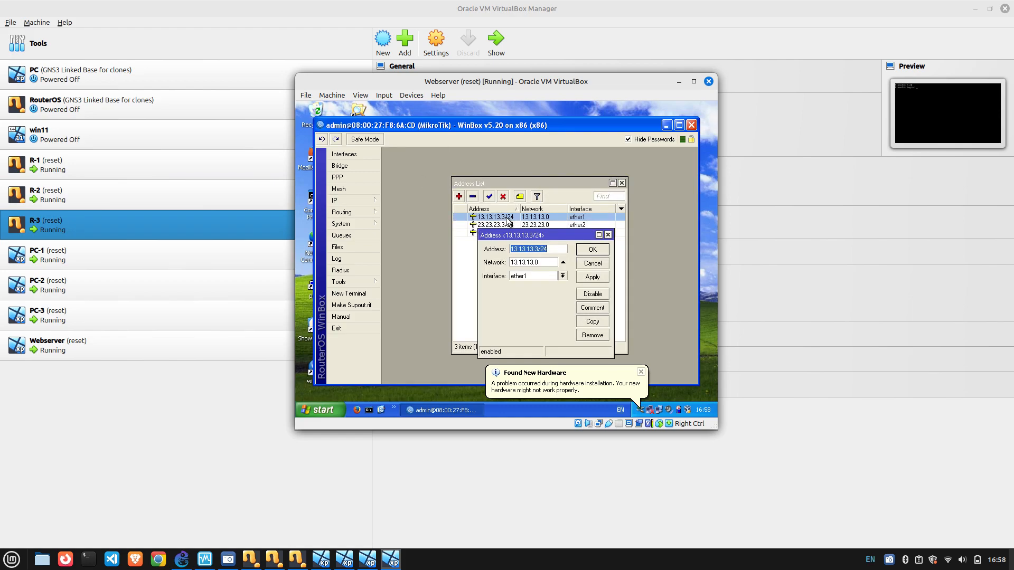
left_click(554, 249)
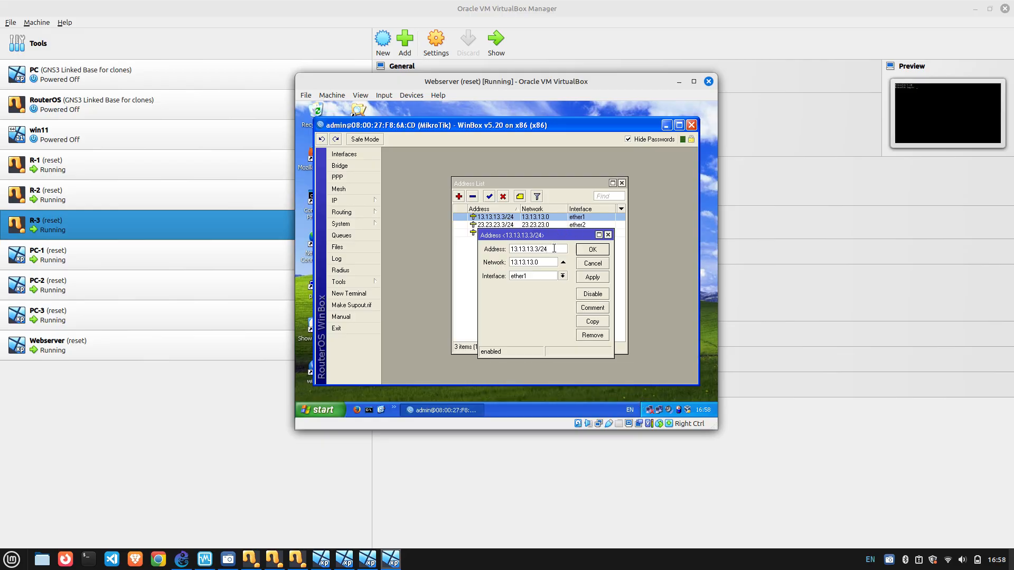
left_click(578, 251)
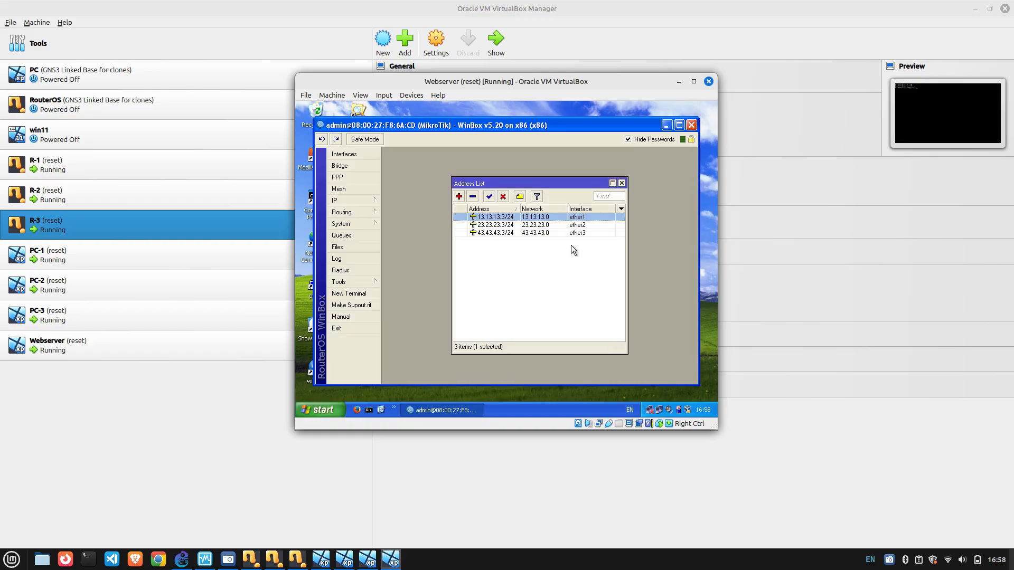
double_click(546, 229)
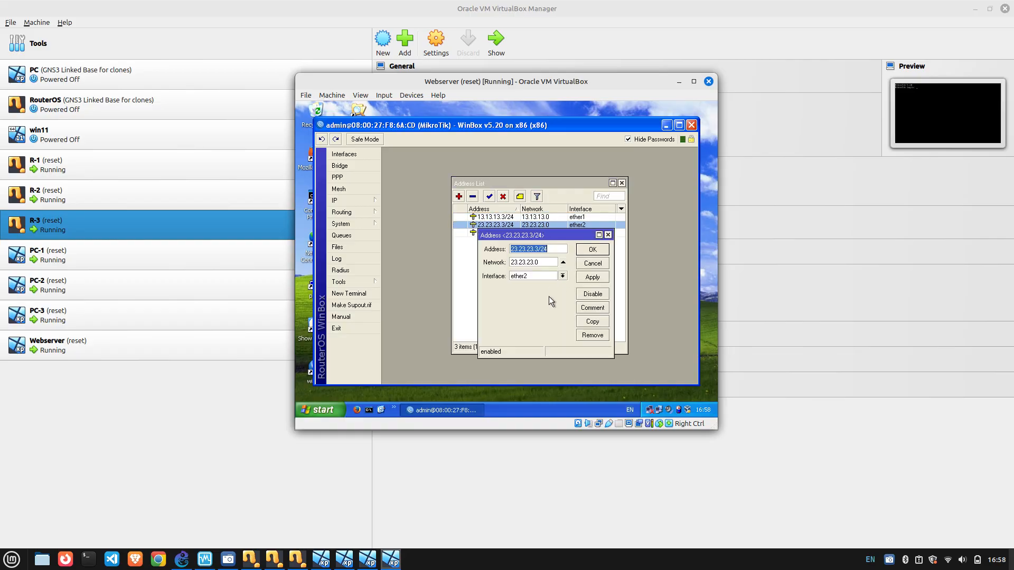
left_click(554, 249)
left_click(592, 249)
double_click(524, 233)
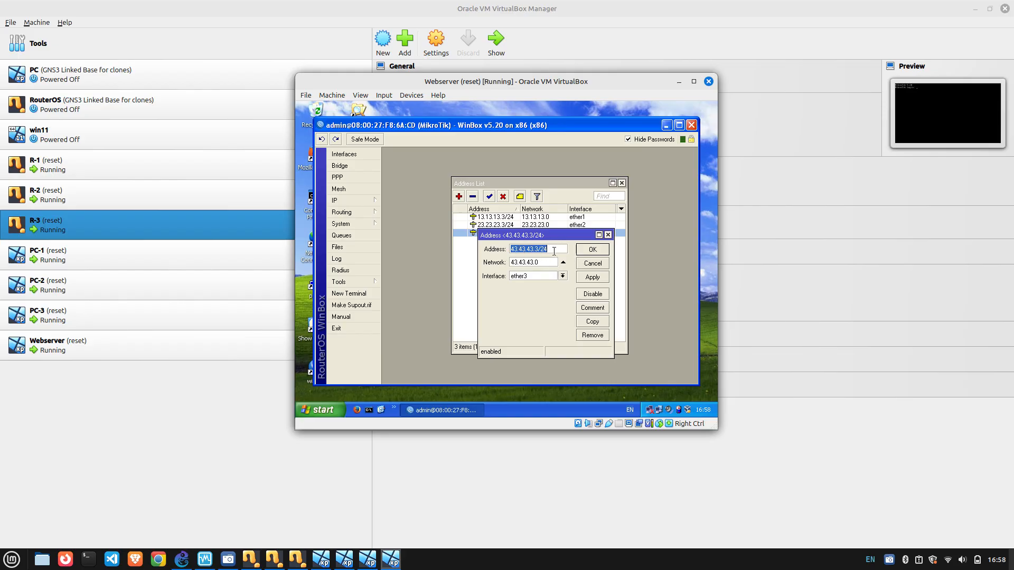
left_click(602, 252)
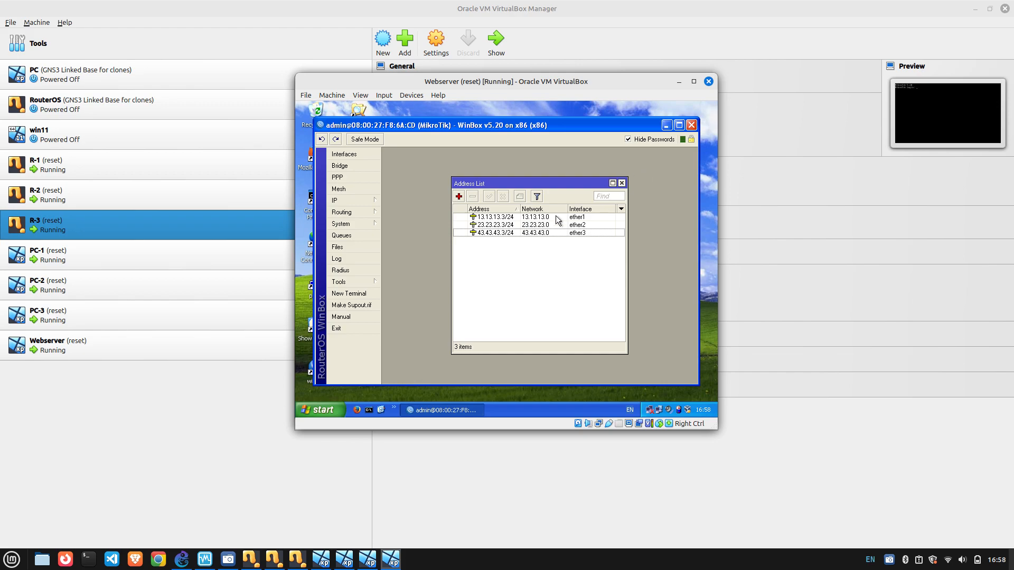
Close the address list and open the IP route list of the router connected from the Webserver.
left_click(621, 184)
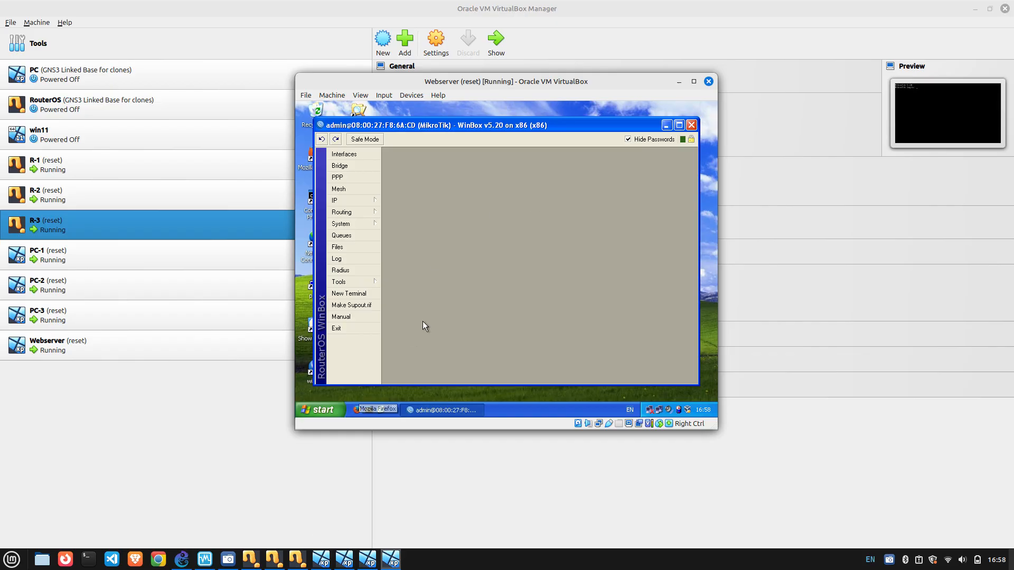
left_click(362, 200)
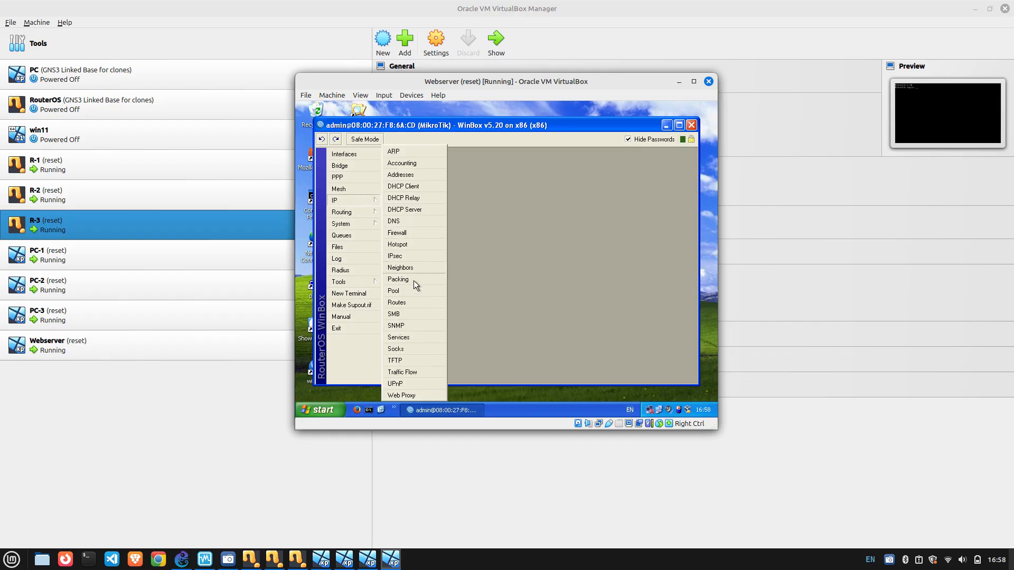
left_click(408, 303)
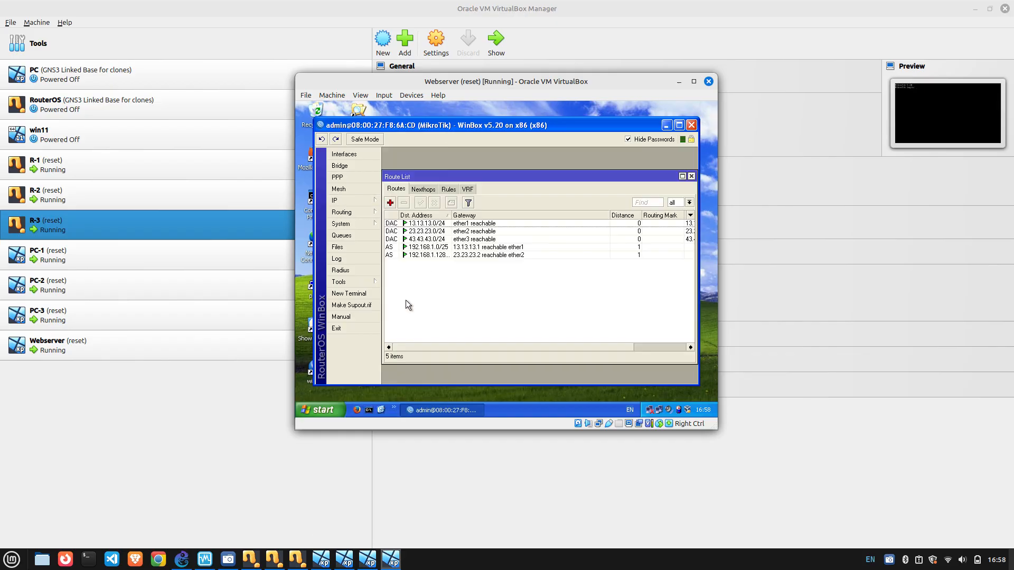
Examine the dynamic connected routes and the static routes in the route list of the Webserver's router.
left_click(396, 239)
left_click(397, 232)
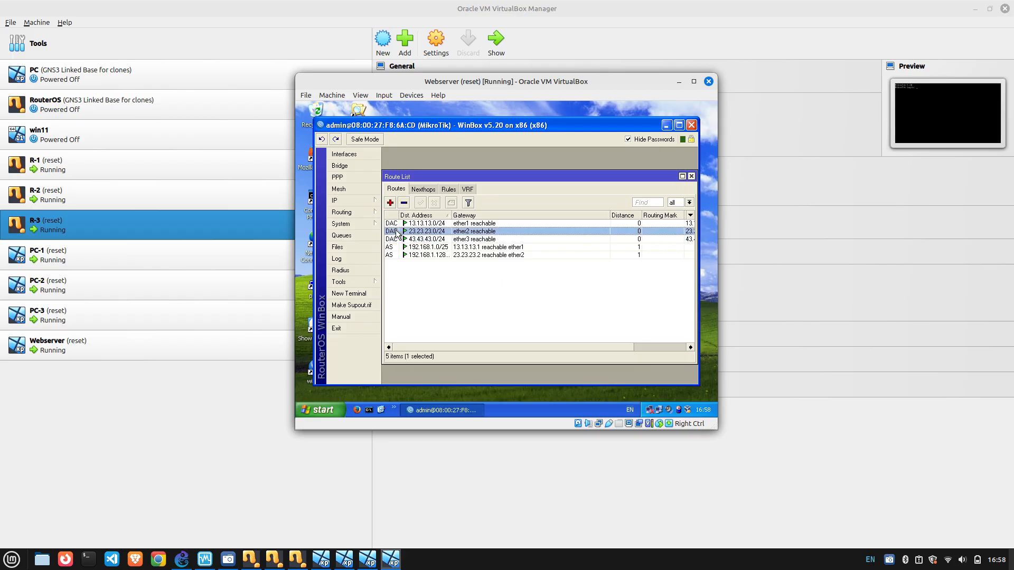
left_click(397, 224)
left_click(391, 248)
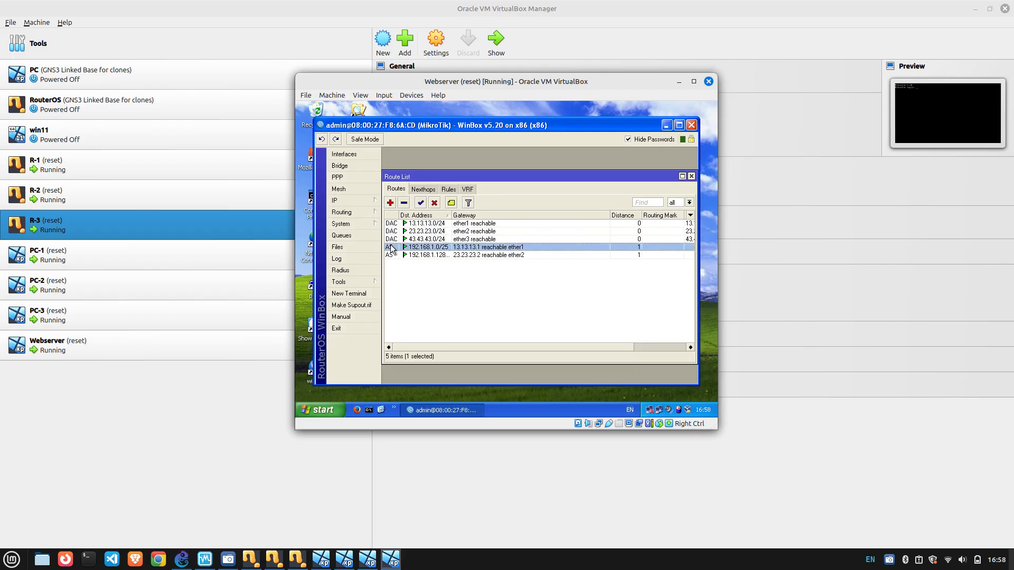
left_click(397, 256)
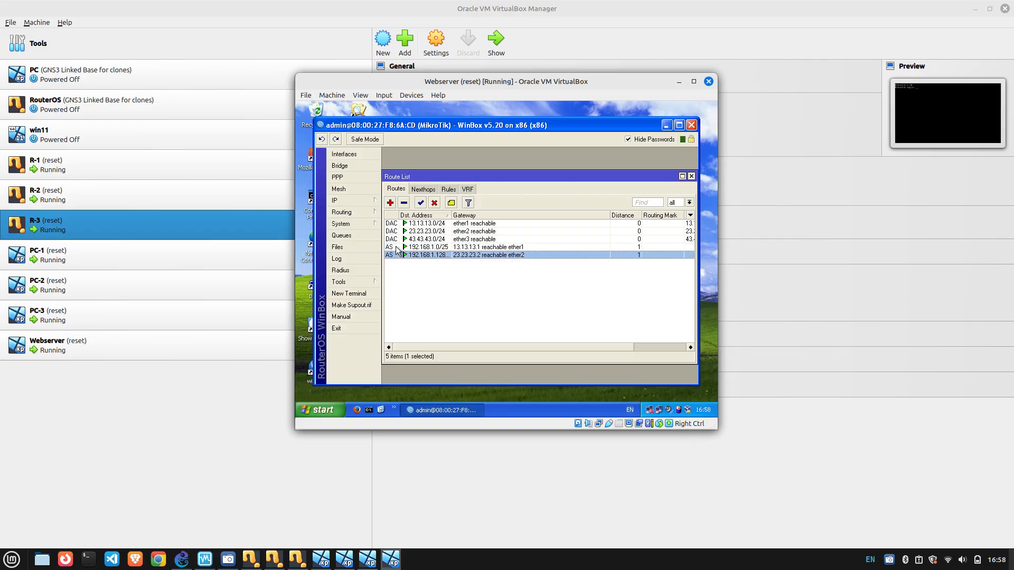
left_click(398, 247)
left_click(390, 203)
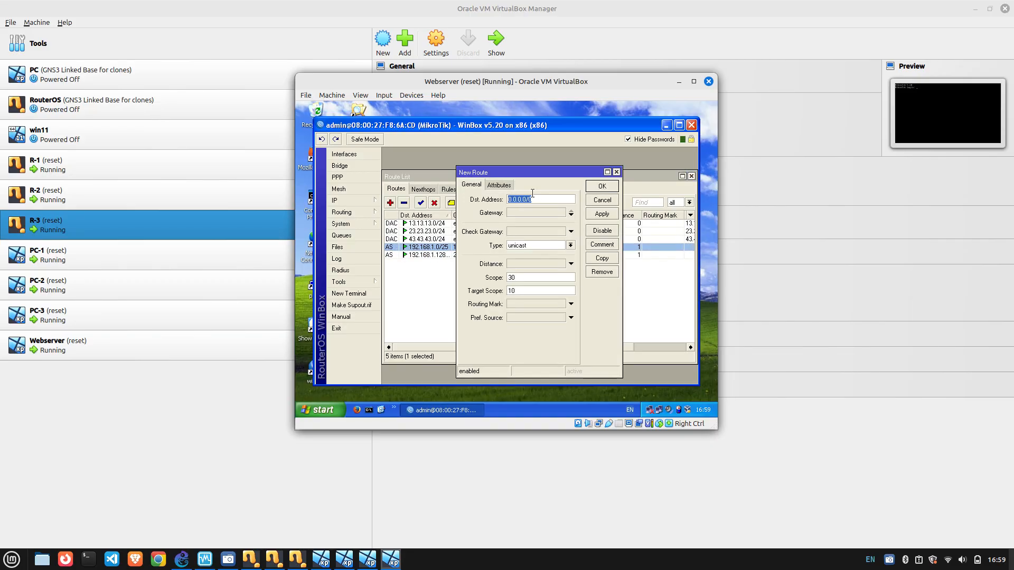
left_click(616, 172)
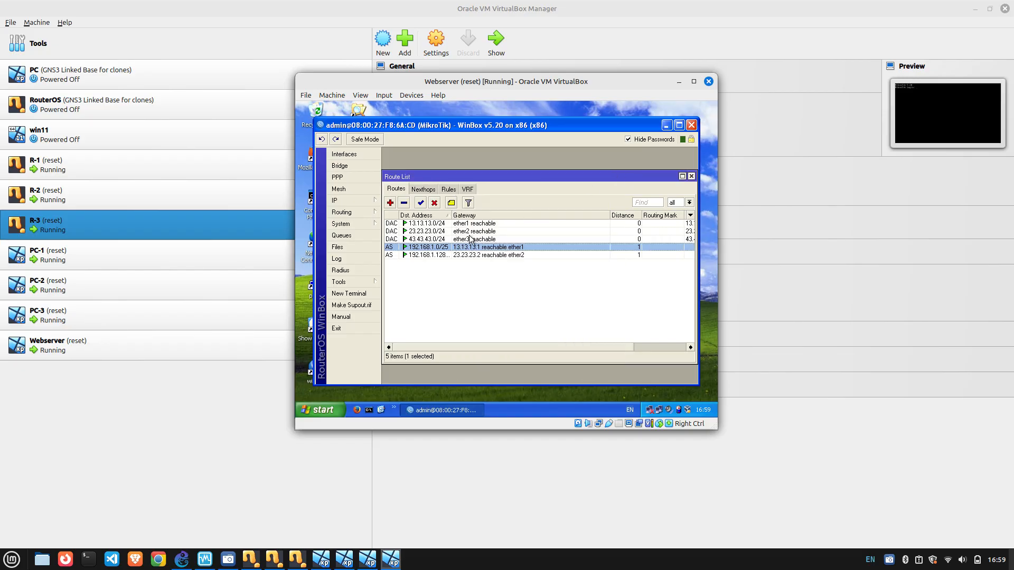
left_click(390, 203)
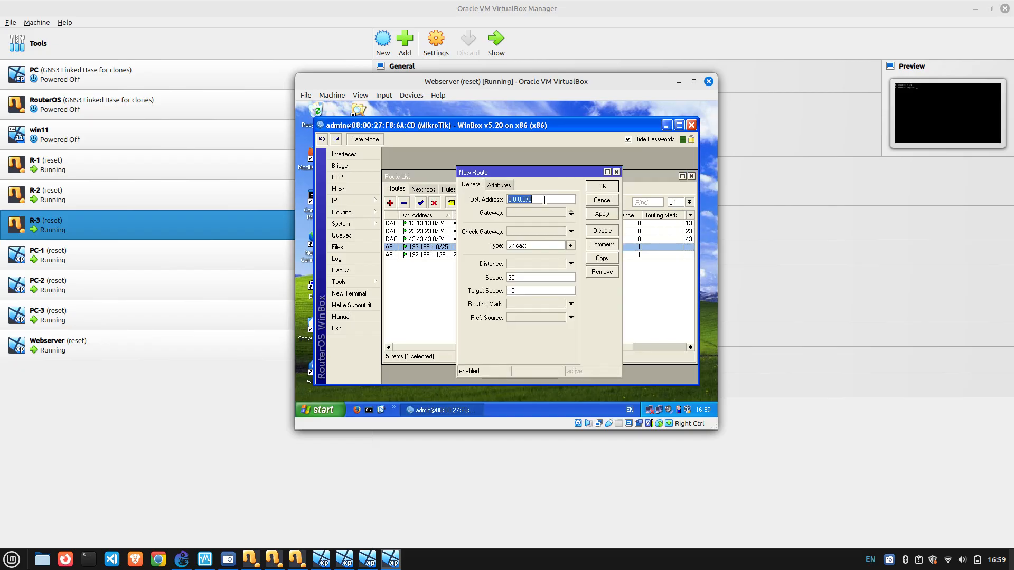
left_click(616, 172)
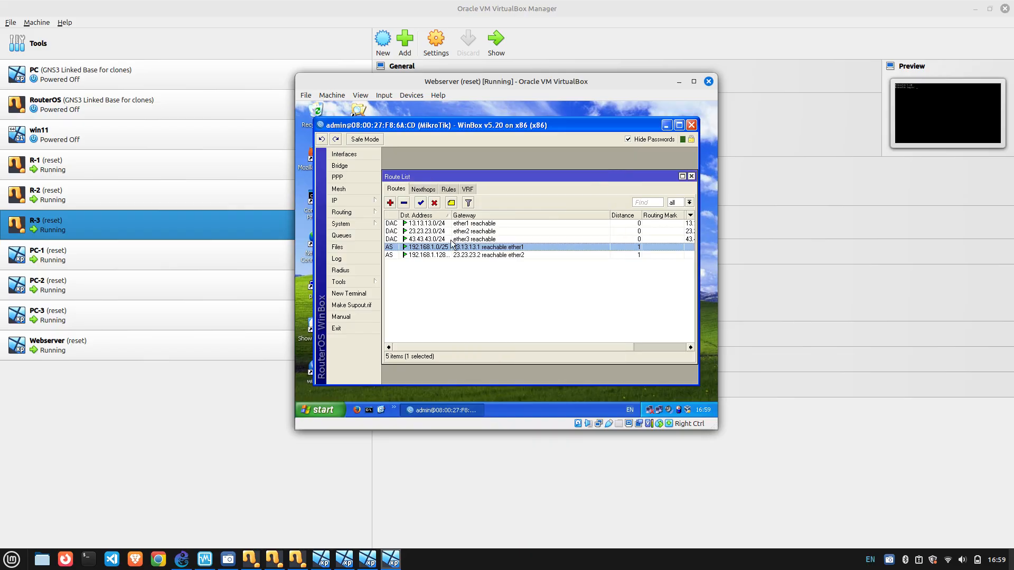
Remove the two static routes, to 192.168.1.0/25 and the 192.168.1.128 network, from the Webserver's router.
left_click(404, 204)
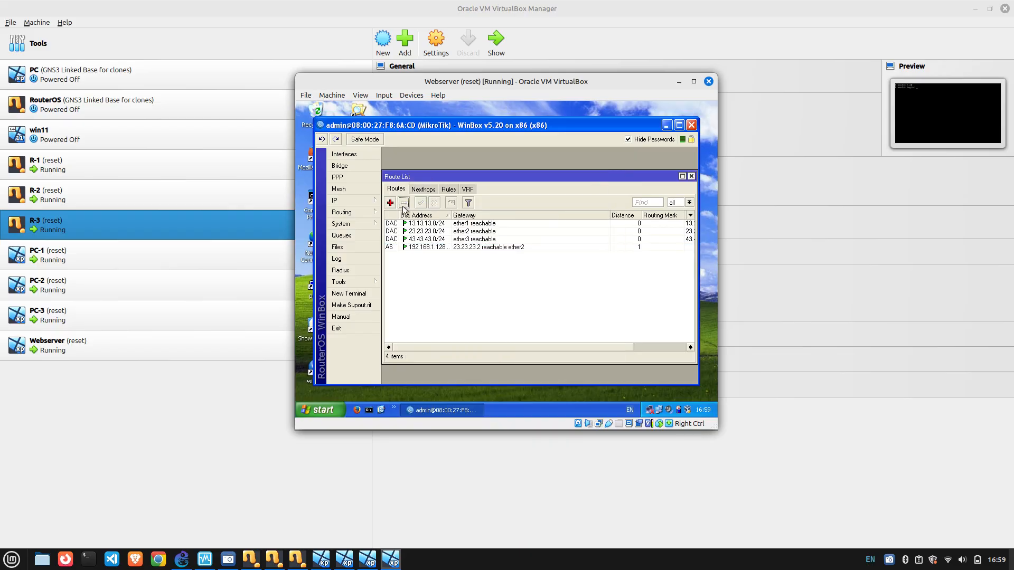
left_click(407, 247)
left_click(404, 203)
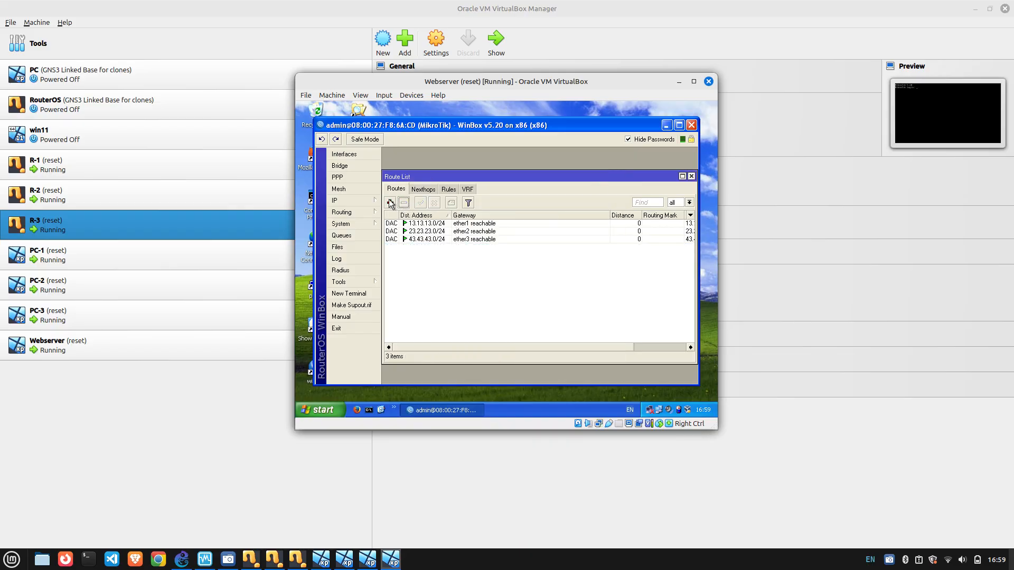
Add a static route with destination 192.168.1.0/25 and gateway 13.13.13.1 on the Webserver's router, and select it in the list.
left_click(390, 203)
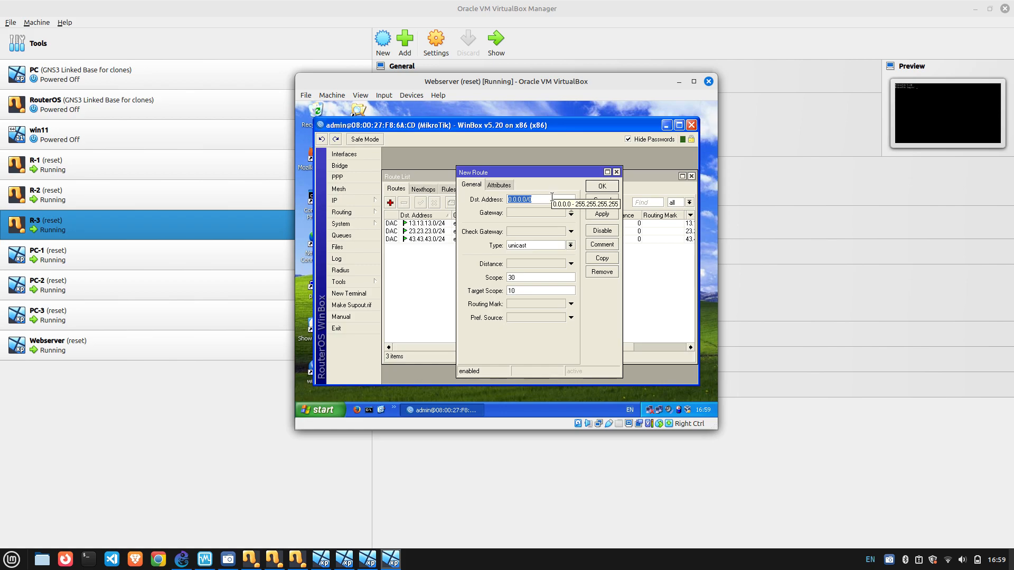
type("192;16")
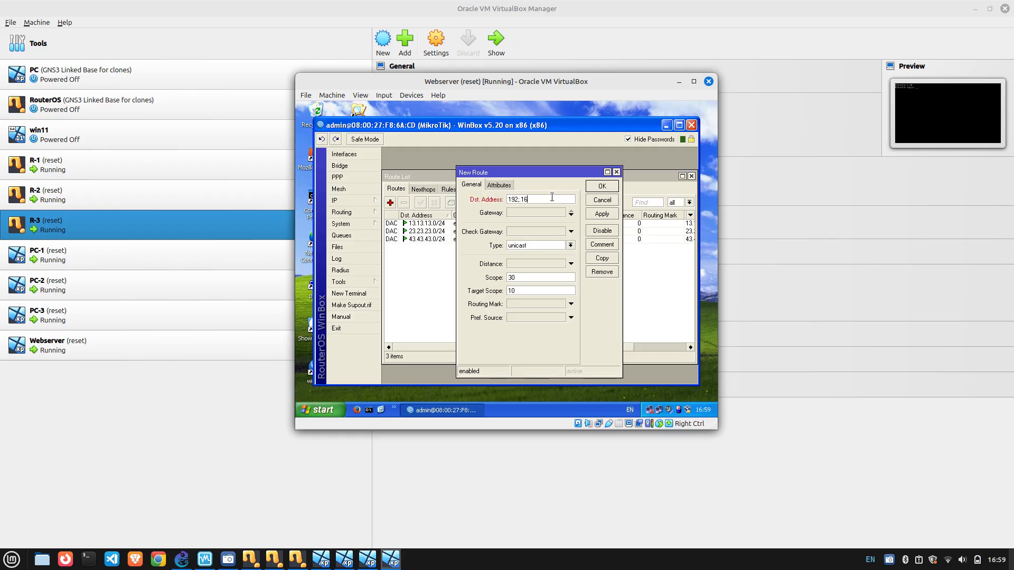
key("BackSpace")
key("BackSpace")
type("68")
left_click(534, 213)
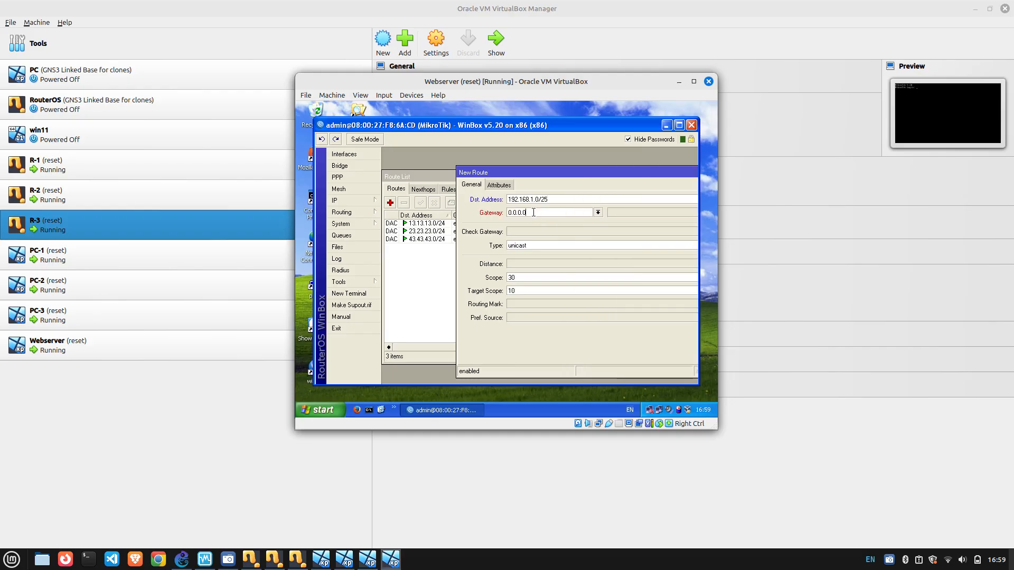
left_click_drag(533, 212, 487, 220)
type("13.13.14")
type(".1")
key("Return")
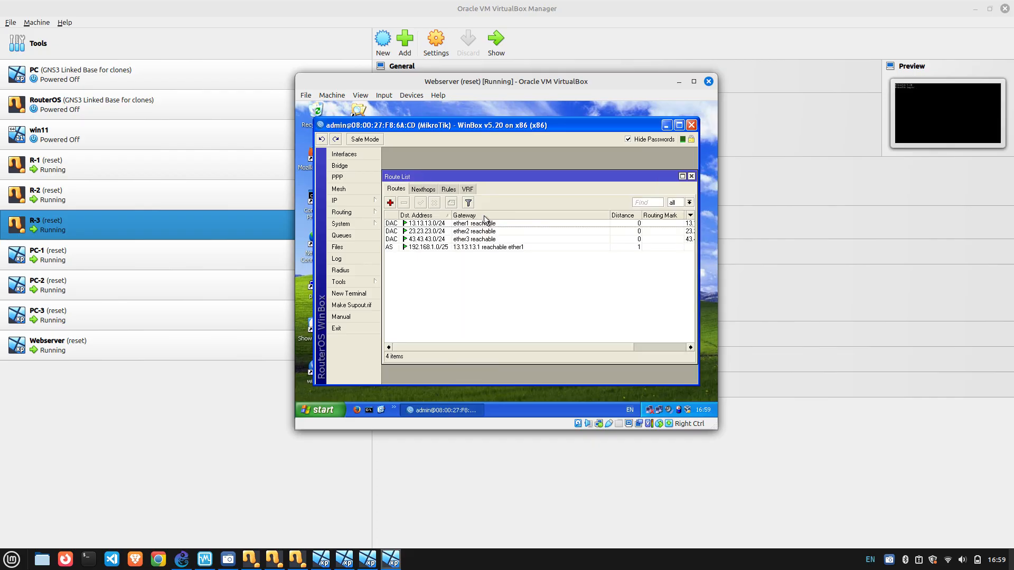
left_click(473, 248)
Add a static route with destination 192.168.1.128/25 and gateway 23.23.23.2 on the Webserver's router.
left_click(390, 203)
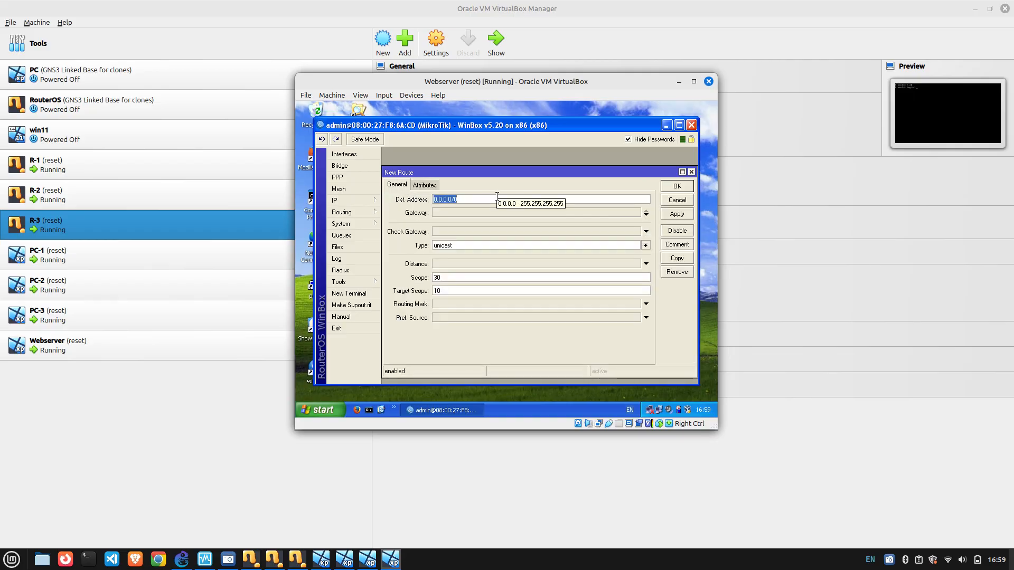
type("1")
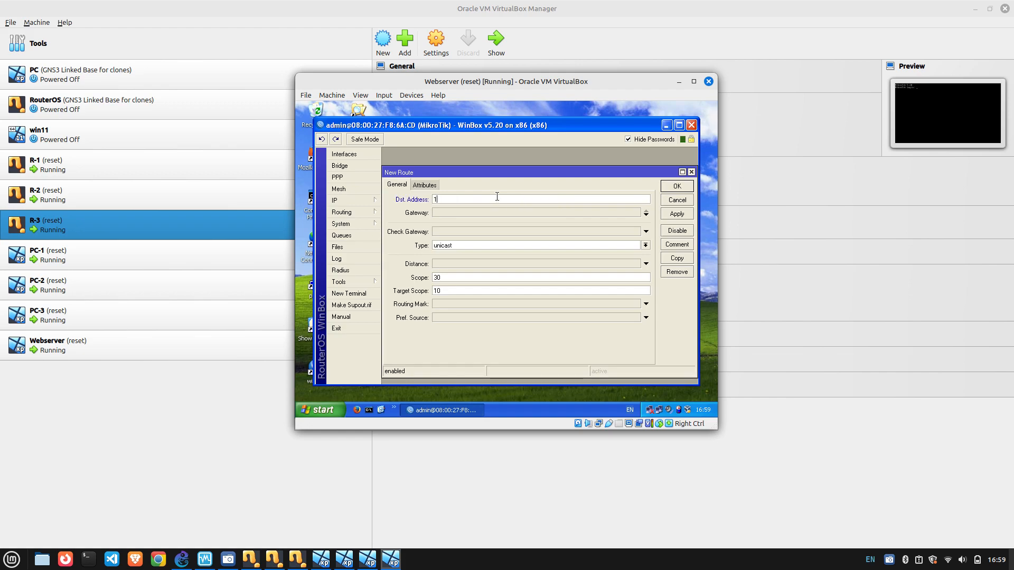
type("92.168.1.128/25")
left_click(485, 212)
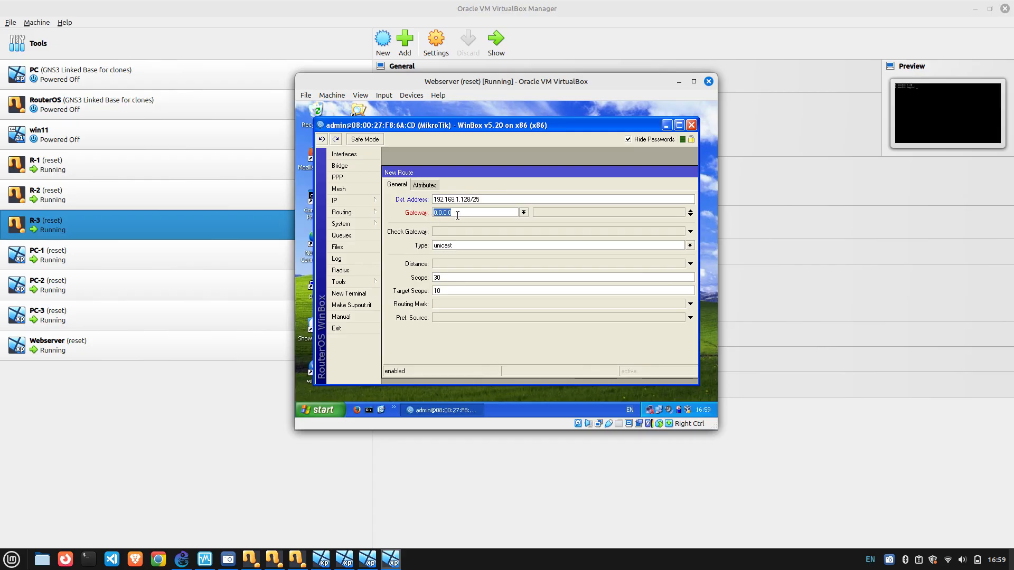
type("19")
key("BackSpace")
key("BackSpace")
type("23.23.23.3")
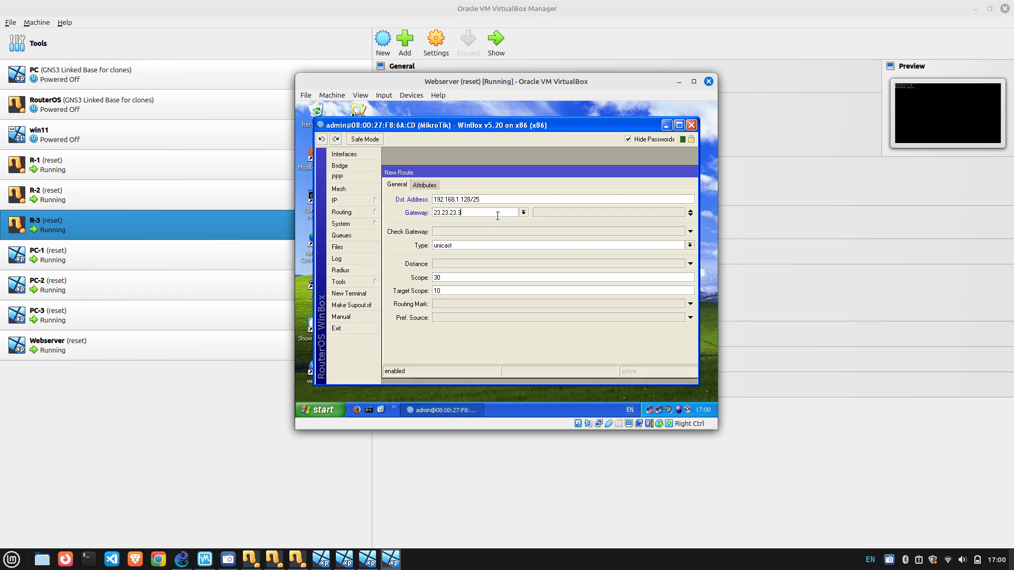
key("BackSpace")
key("Return")
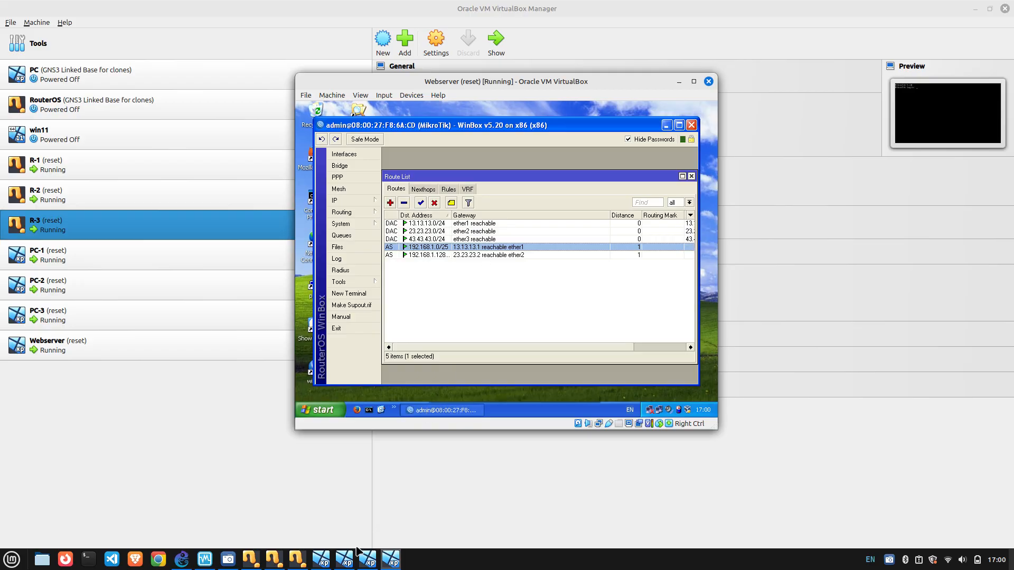
Switch to PC-3 and open its router's route list to check the static routes to 0.0.0.0/0 and 43.43.43.0/24.
left_click(366, 561)
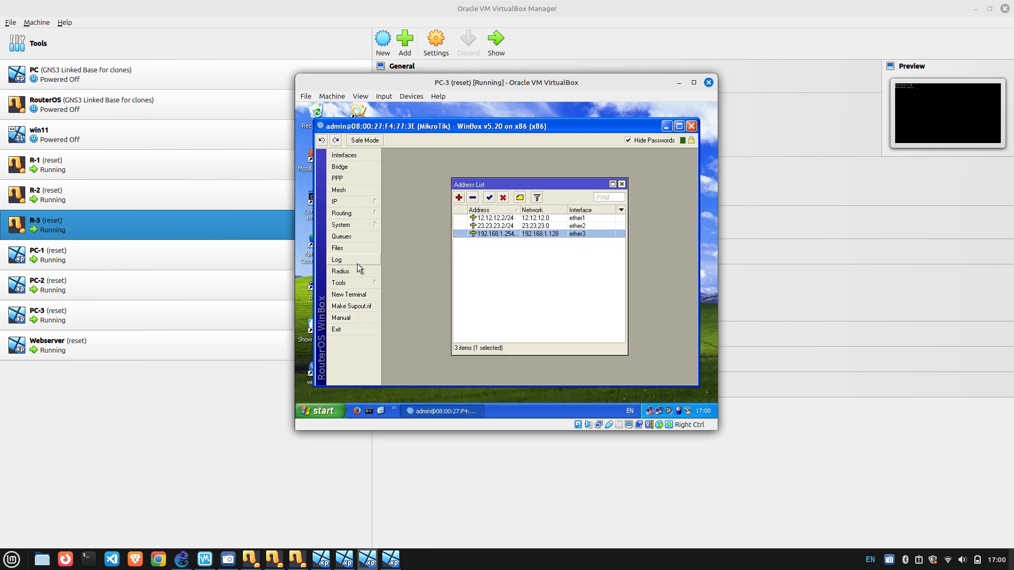
left_click(352, 201)
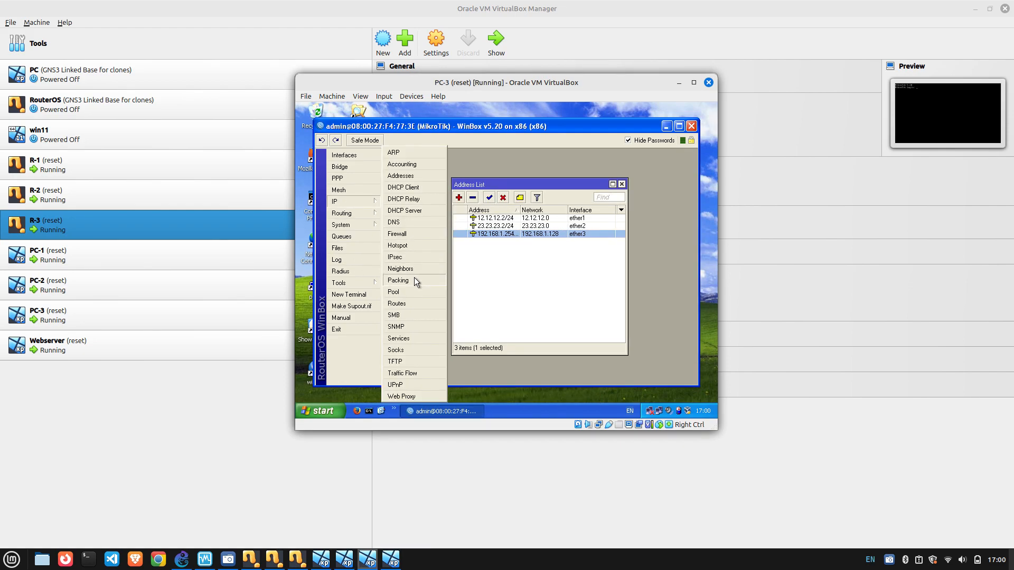
left_click(410, 304)
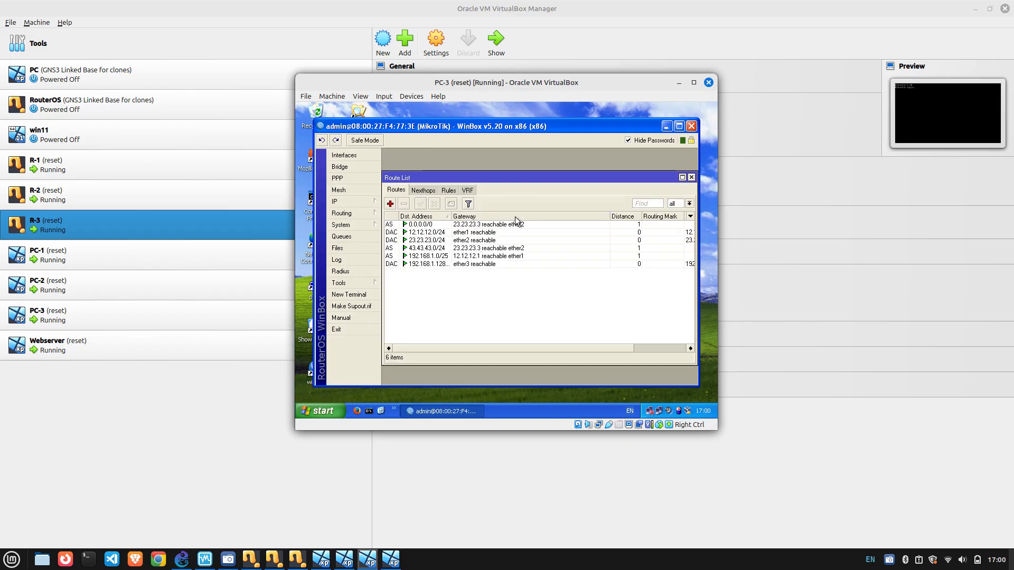
left_click(405, 225)
left_click(404, 249)
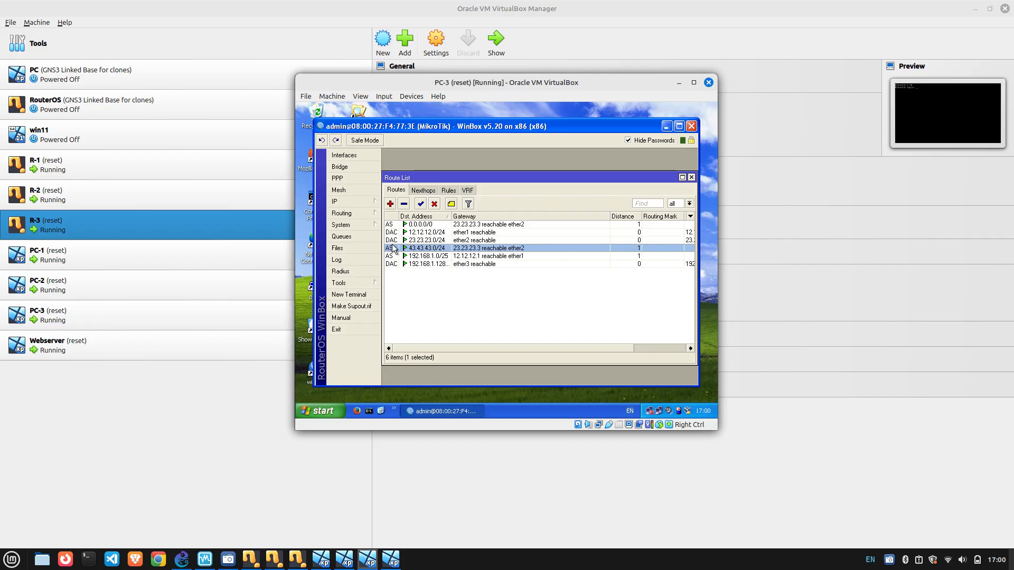
Examine the destination address and gateway of the static route to 43.43.43.0/24 on PC-3's router, and close its details.
double_click(391, 248)
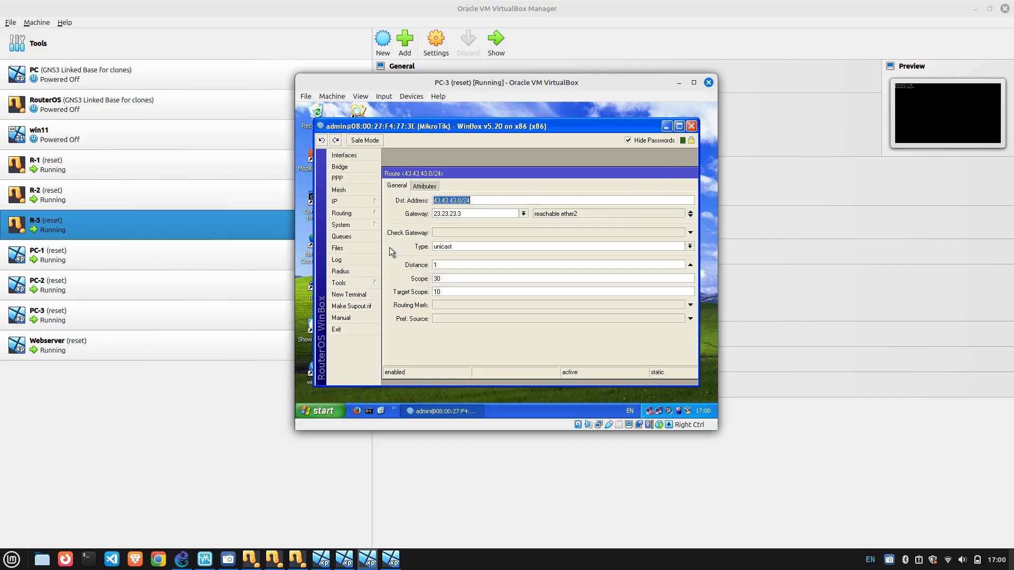
left_click(484, 199)
double_click(487, 201)
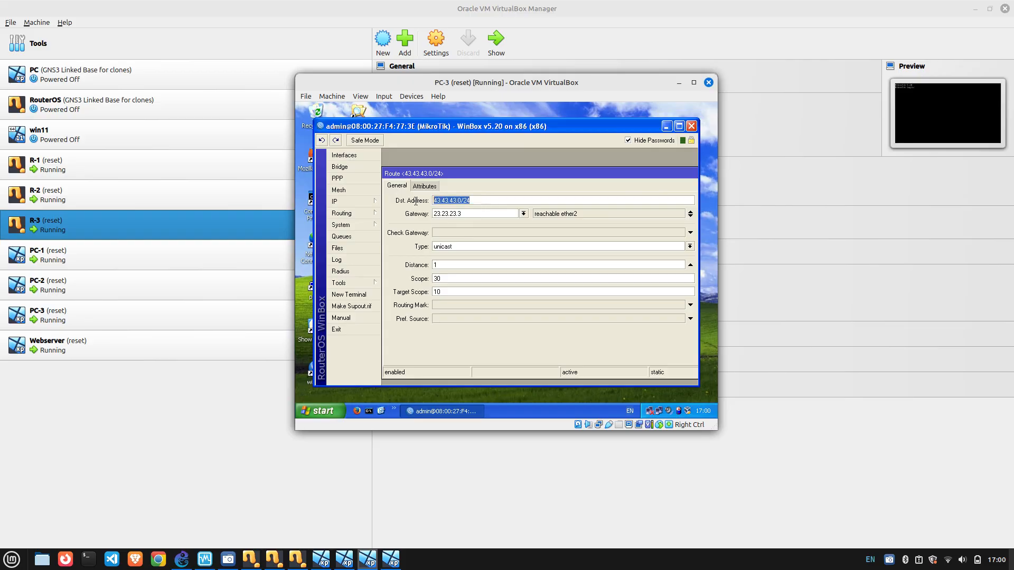
left_click(475, 210)
double_click(469, 212)
left_click(471, 213)
left_click_drag(536, 174, 487, 179)
left_click(662, 193)
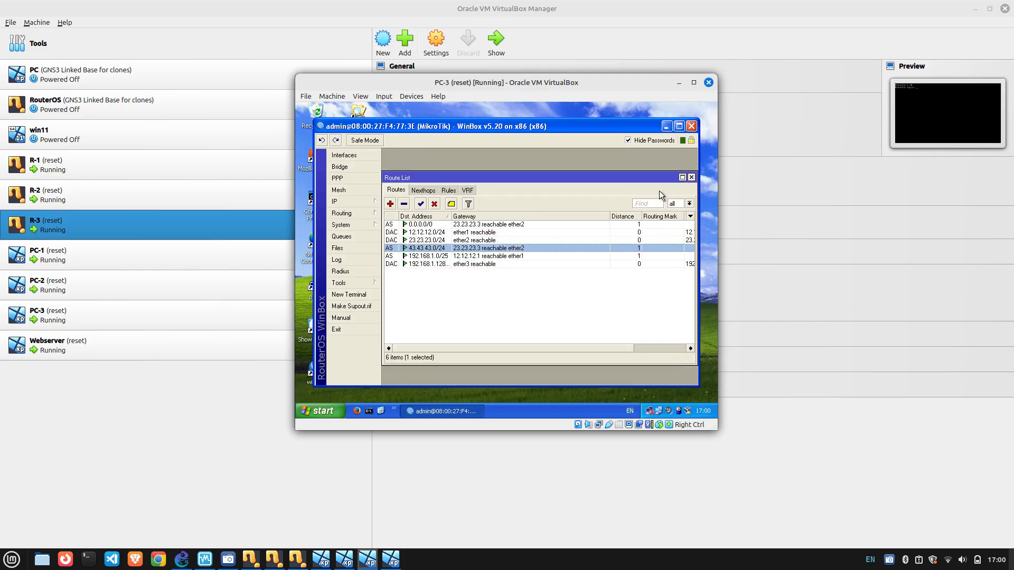
Examine the destination and gateway of the static route to 192.168.1.0/25 on PC-3's router, and return to the route list.
double_click(458, 257)
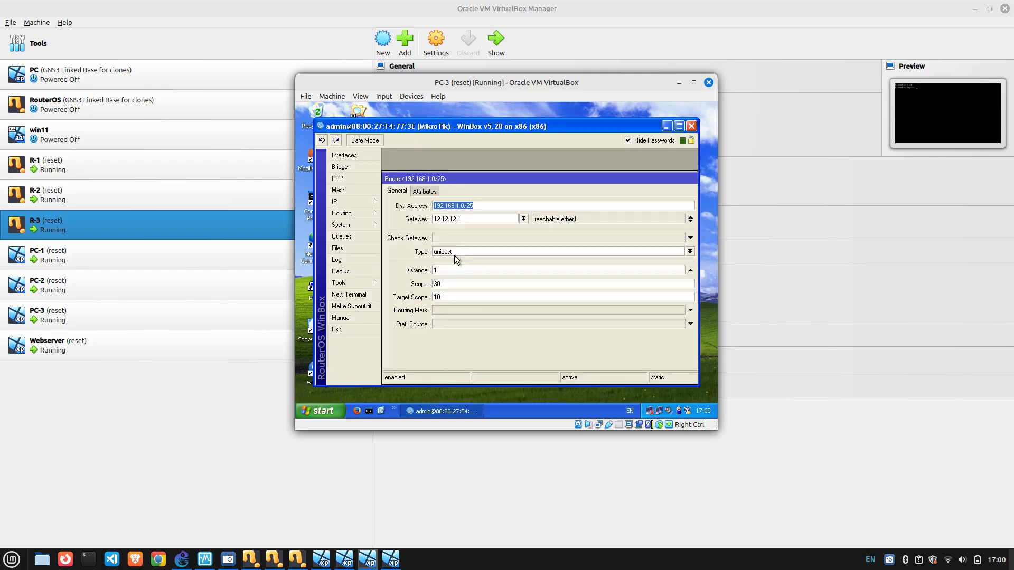
left_click(491, 208)
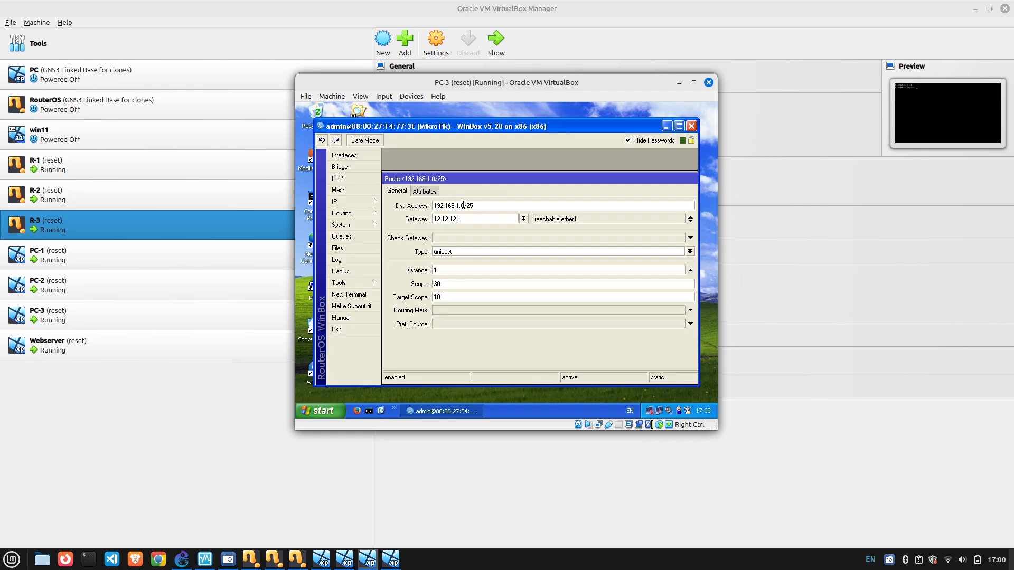
left_click_drag(464, 206, 433, 205)
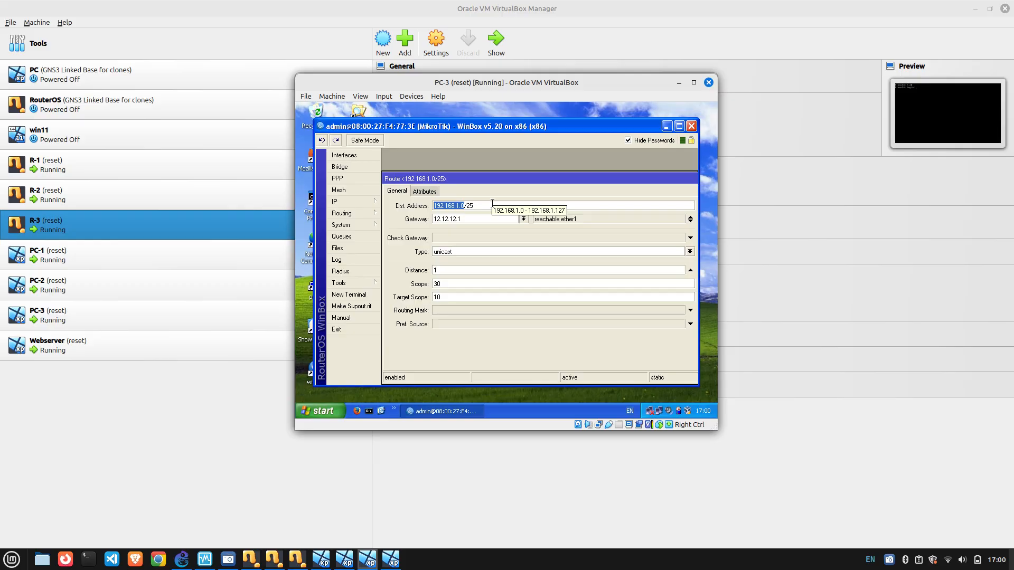
key("Escape")
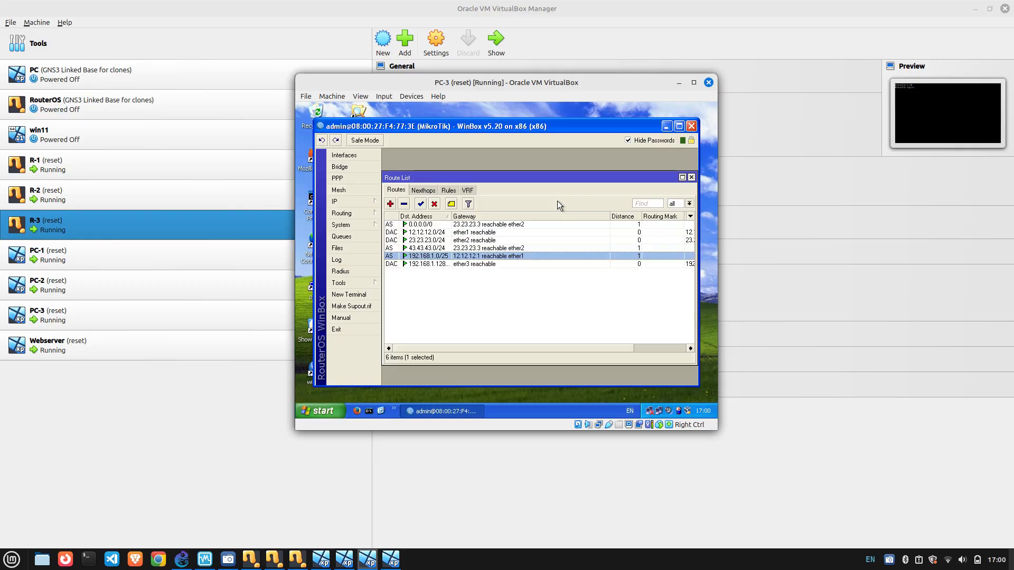
left_click(478, 287)
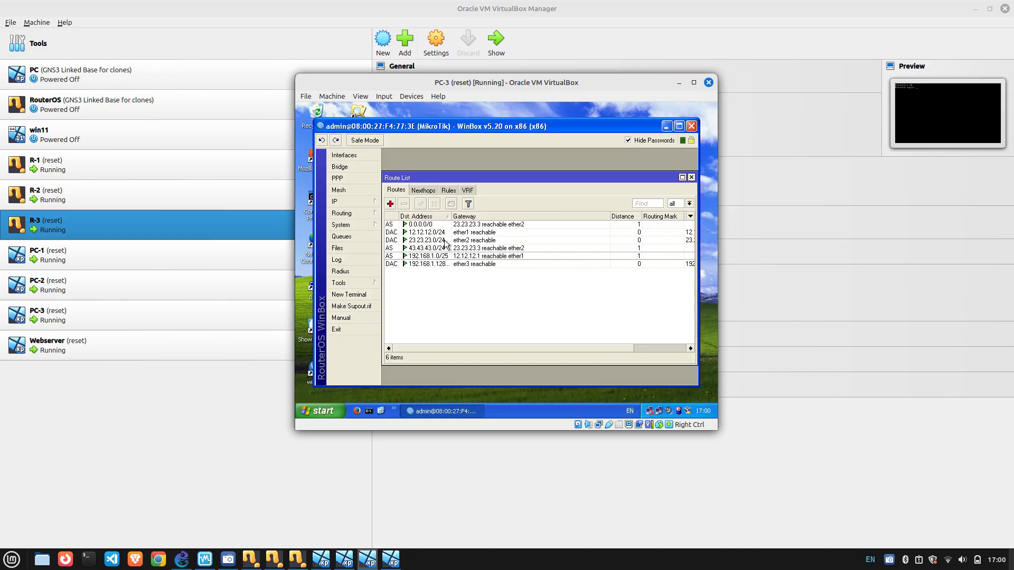
Open the route list of PC-1's router and examine the destination and gateway of its static route to 43.43.43.0/24.
left_click(321, 559)
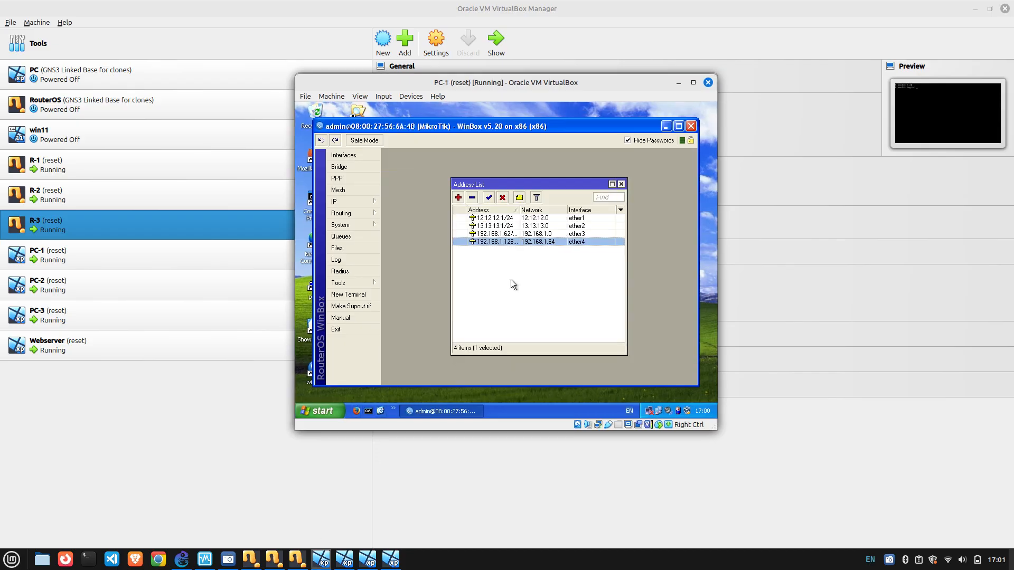
left_click(363, 202)
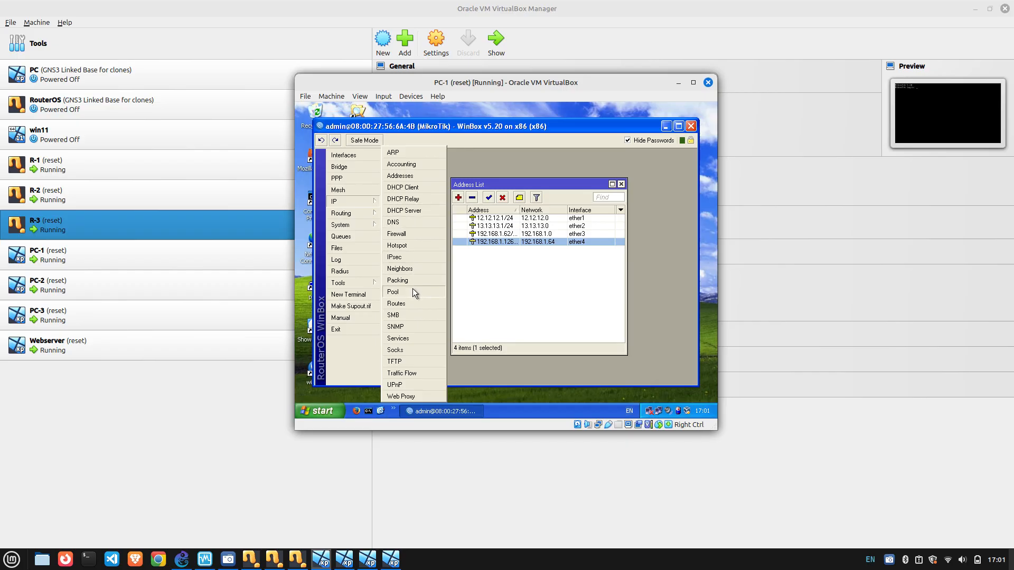
left_click(410, 303)
left_click(416, 226)
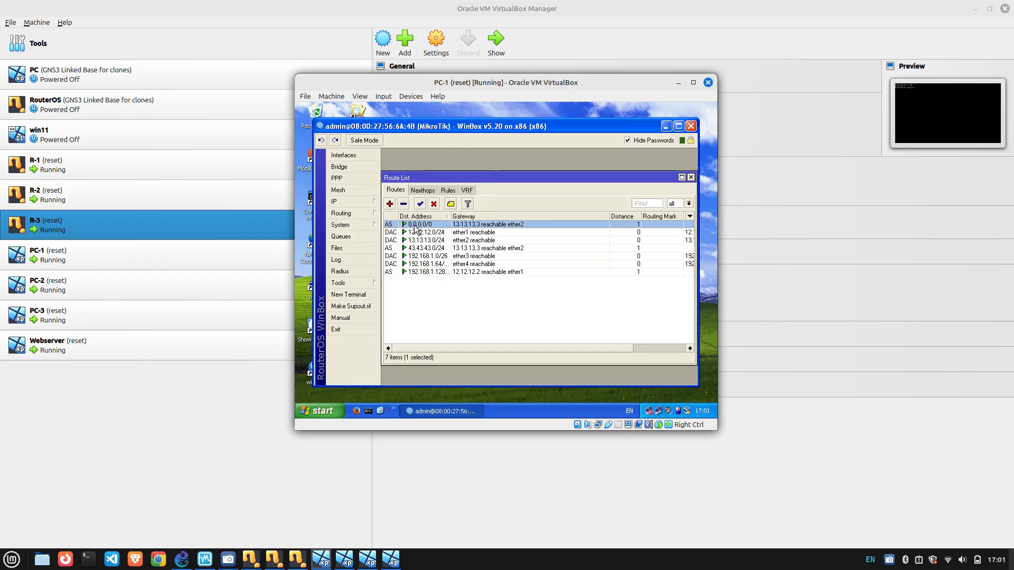
double_click(410, 248)
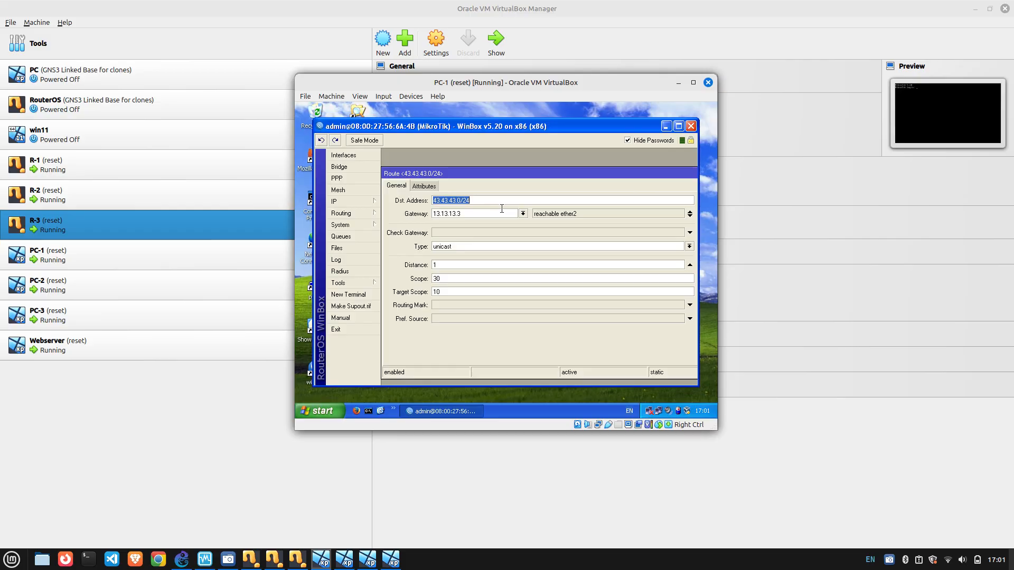
key("Tab")
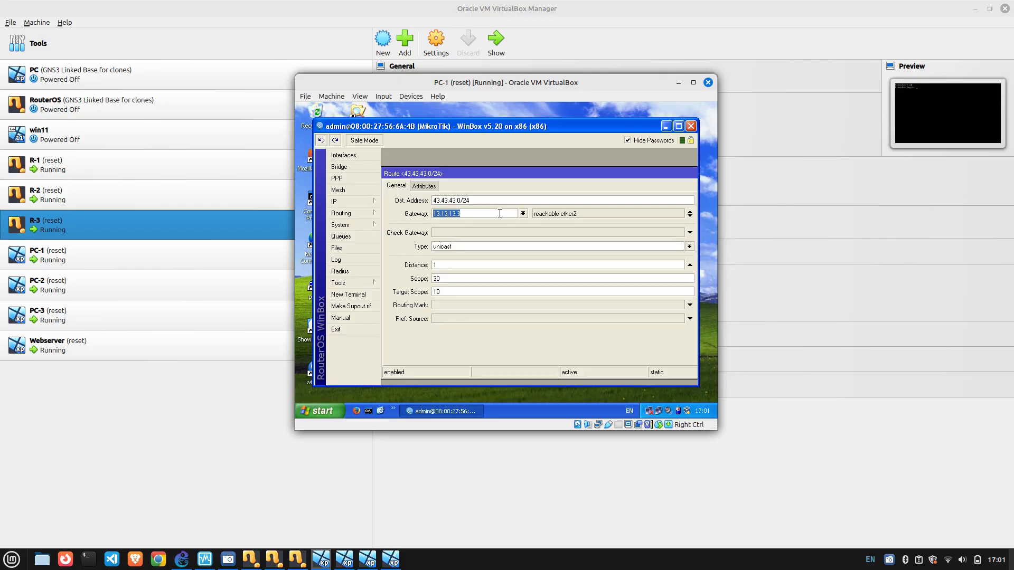
key("Return")
Examine the destination and gateway of the static route to 192.168.1.128/25 on PC-1's router, and close its details.
double_click(423, 272)
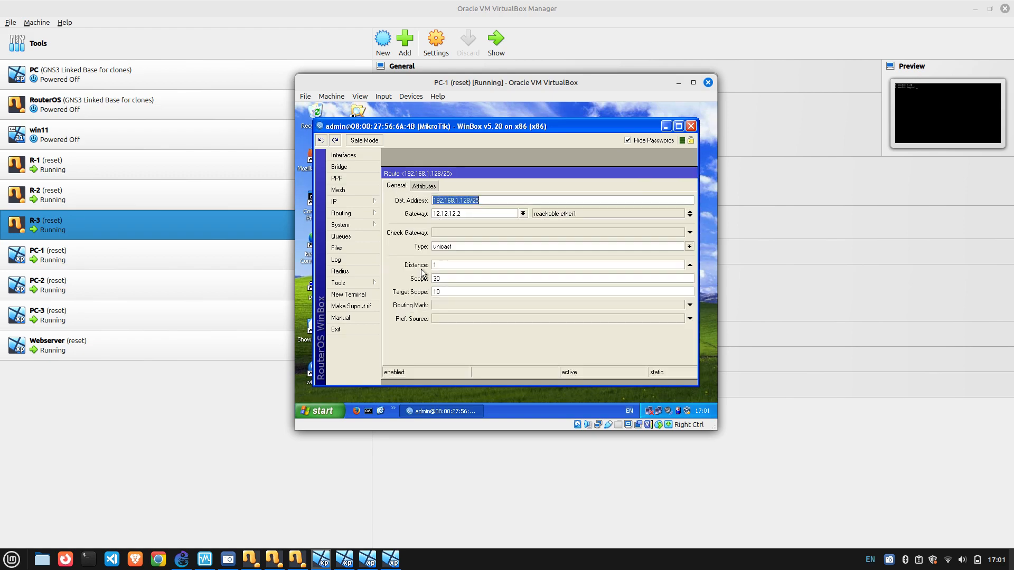
mouse_move(497, 203)
key("Tab")
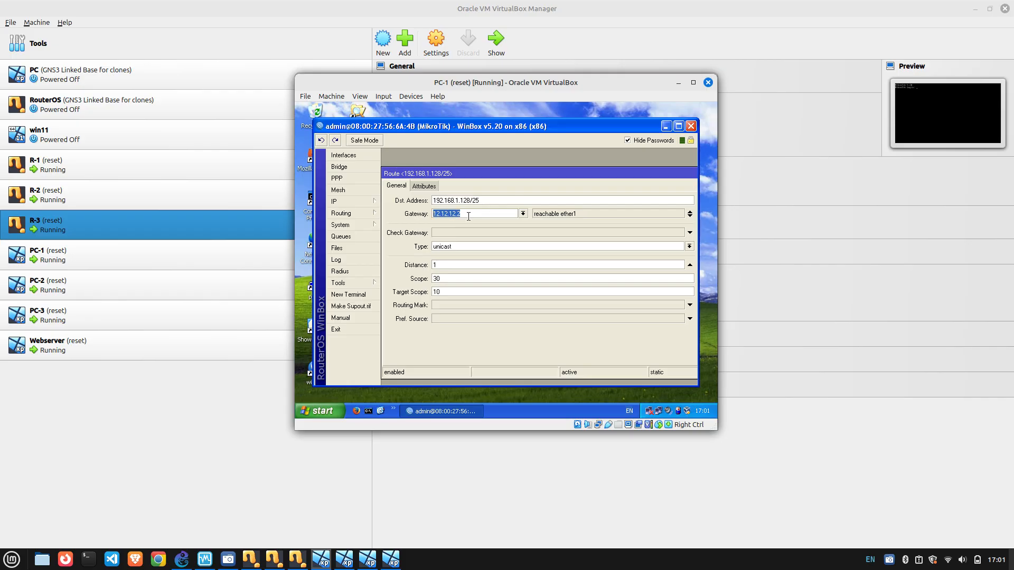
key("Return")
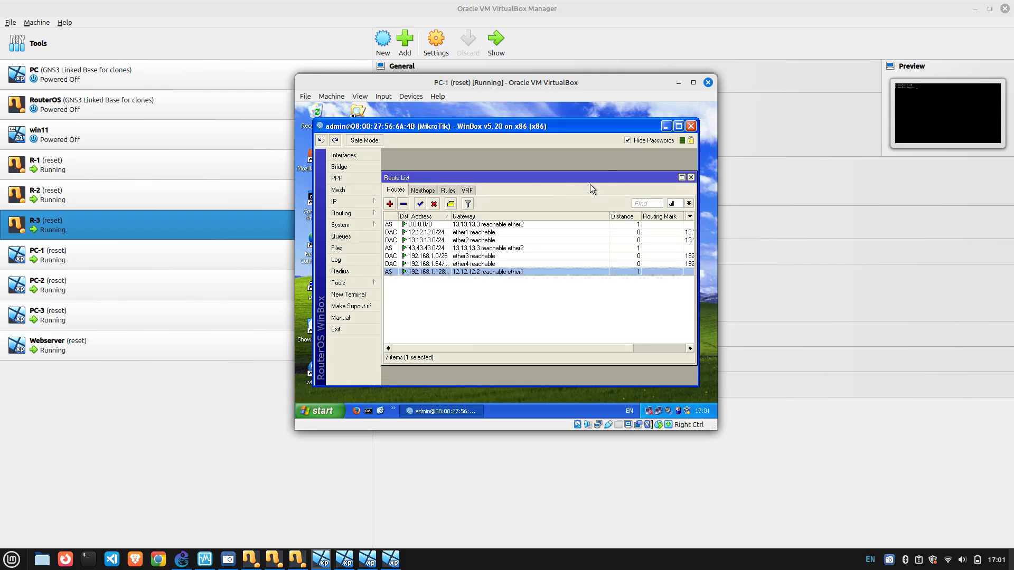
Minimize WinBox on PC-1, review the TCP/IP settings of its Local Area Connection, and close the connection dialogs.
left_click(666, 127)
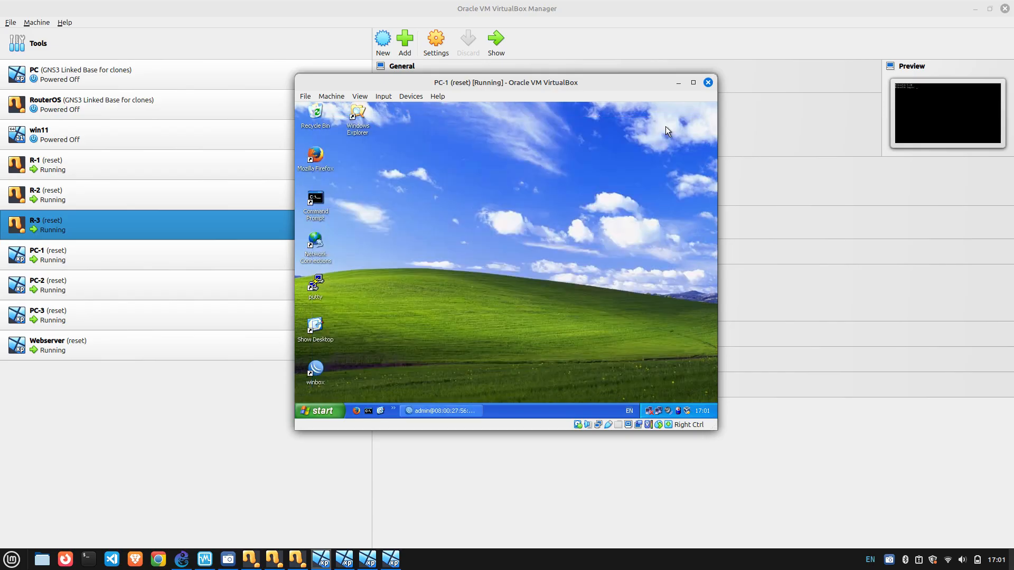
double_click(658, 411)
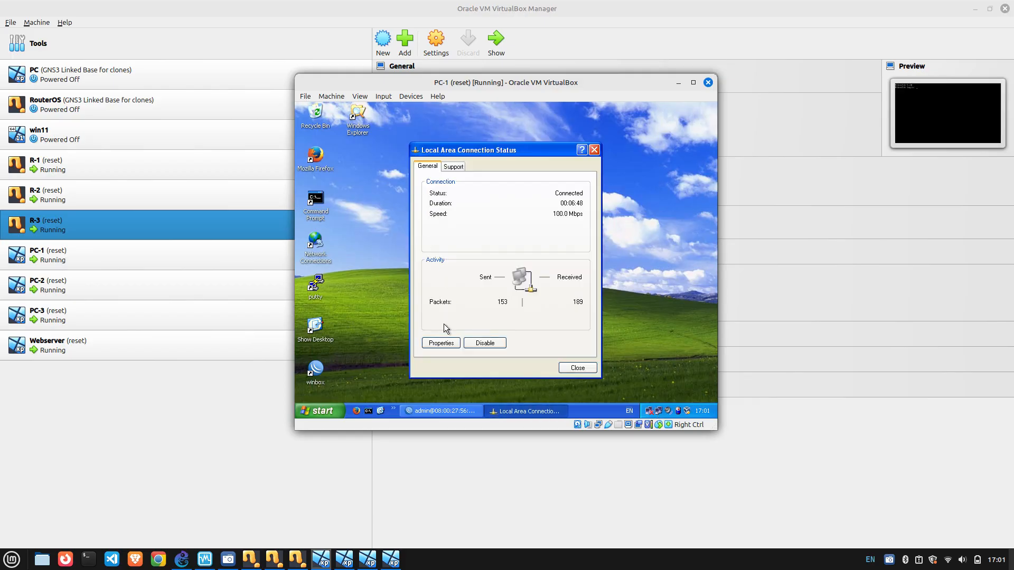
left_click(443, 344)
double_click(375, 250)
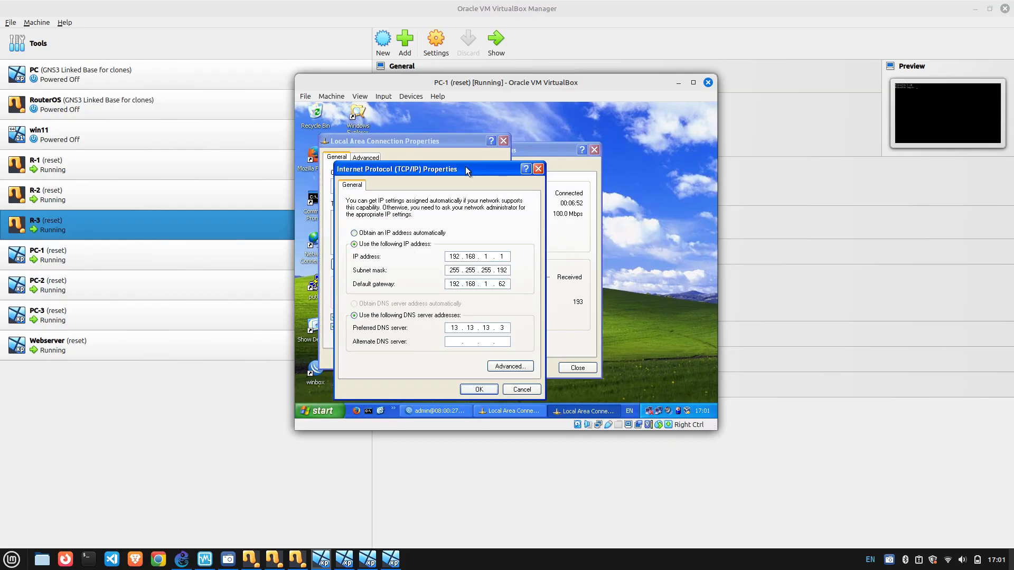
double_click(459, 256)
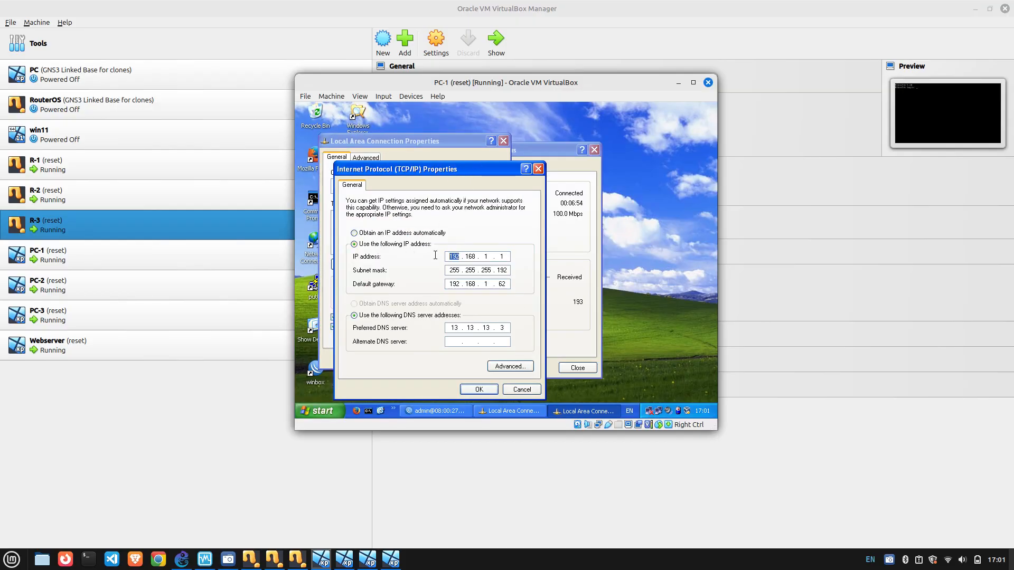
left_click(503, 257)
left_click(485, 388)
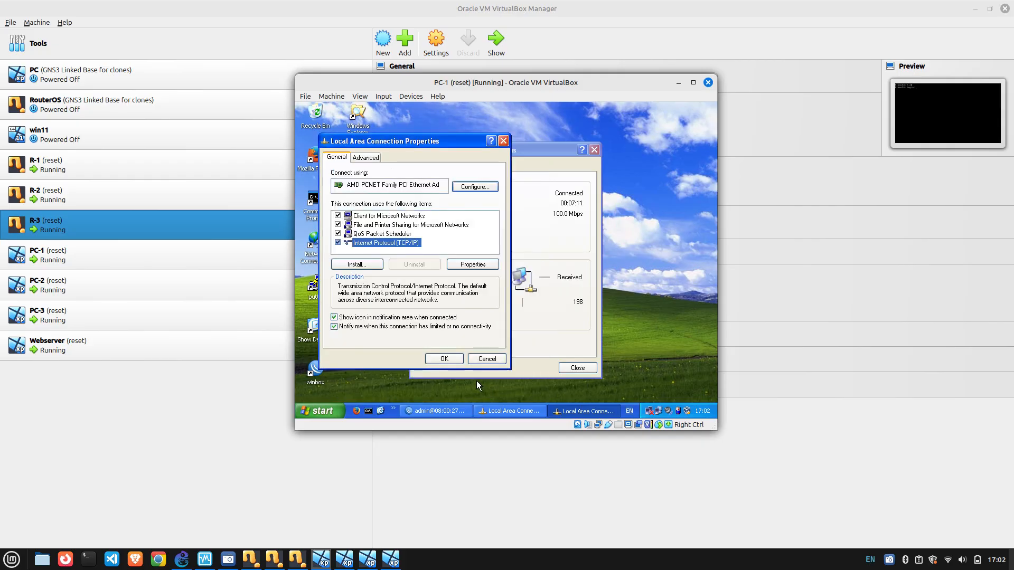
left_click(445, 359)
left_click(577, 367)
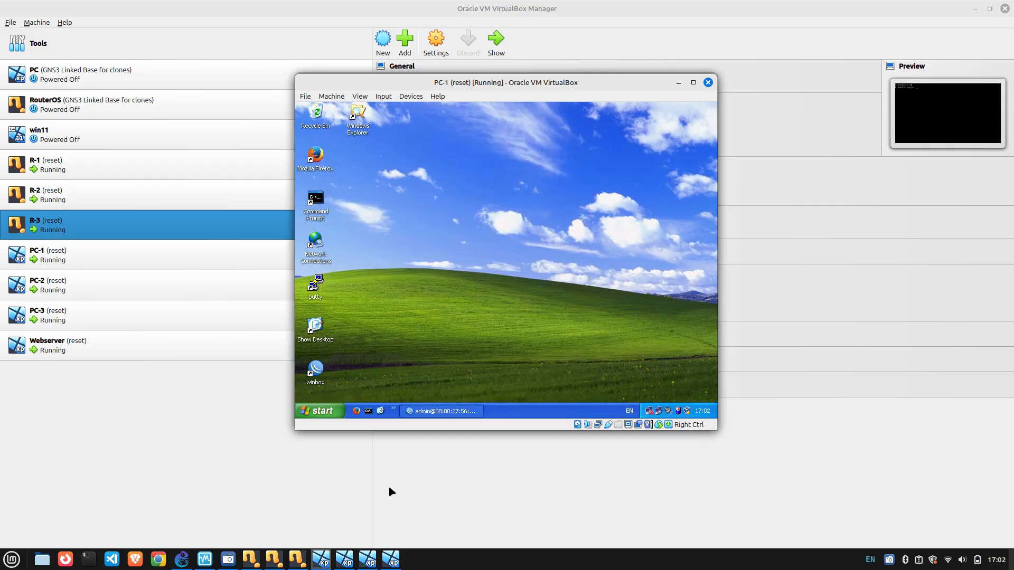
Cancel the Found New Hardware Wizard on PC-2 and review the TCP/IP settings of its Local Area Connection.
left_click(345, 560)
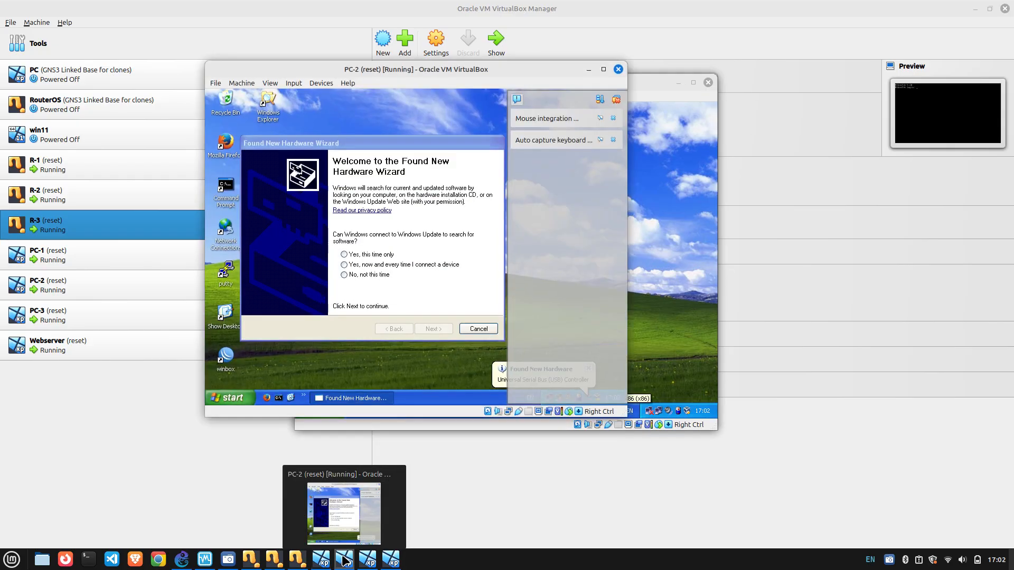
left_click(479, 328)
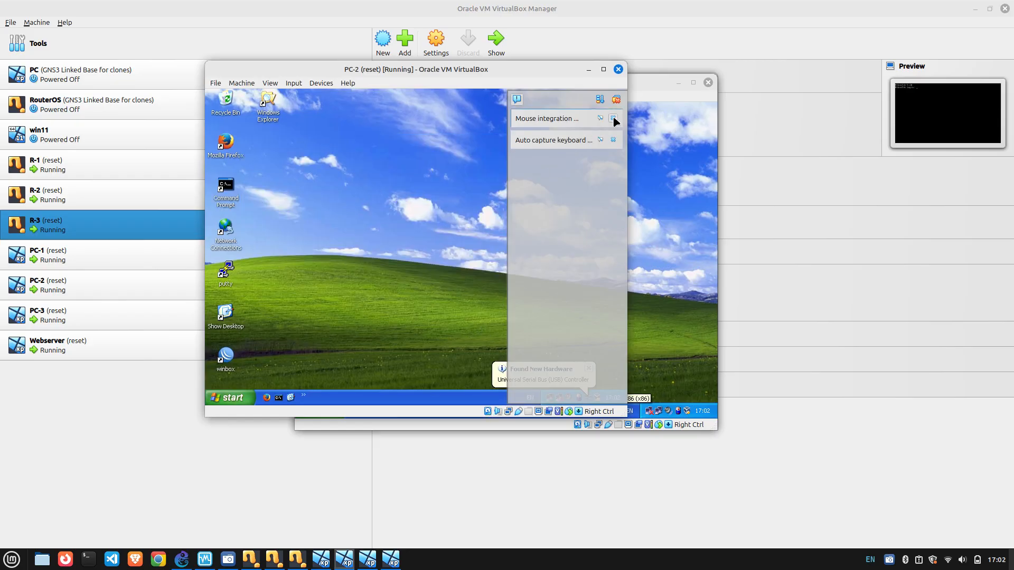
double_click(550, 400)
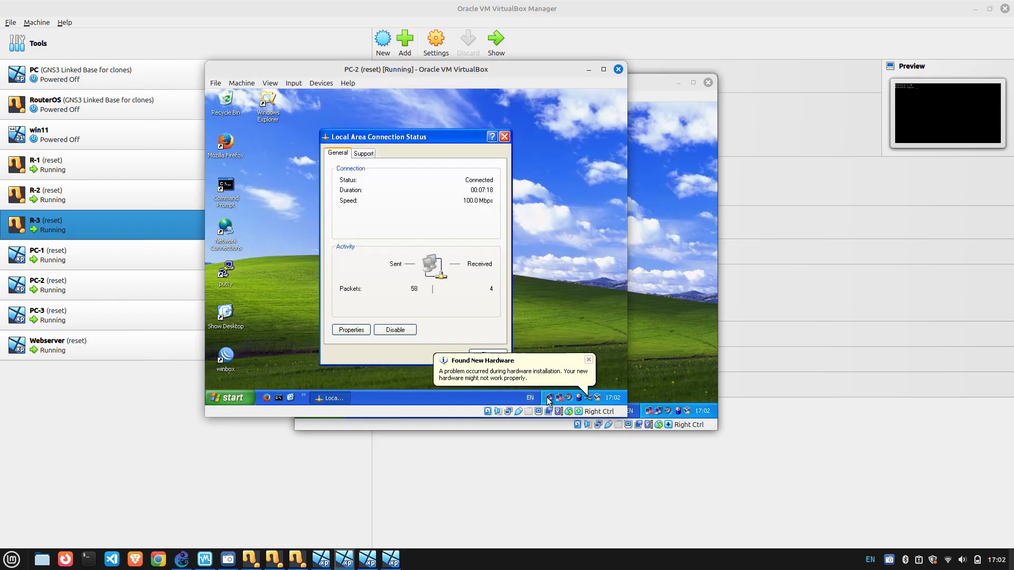
left_click(352, 331)
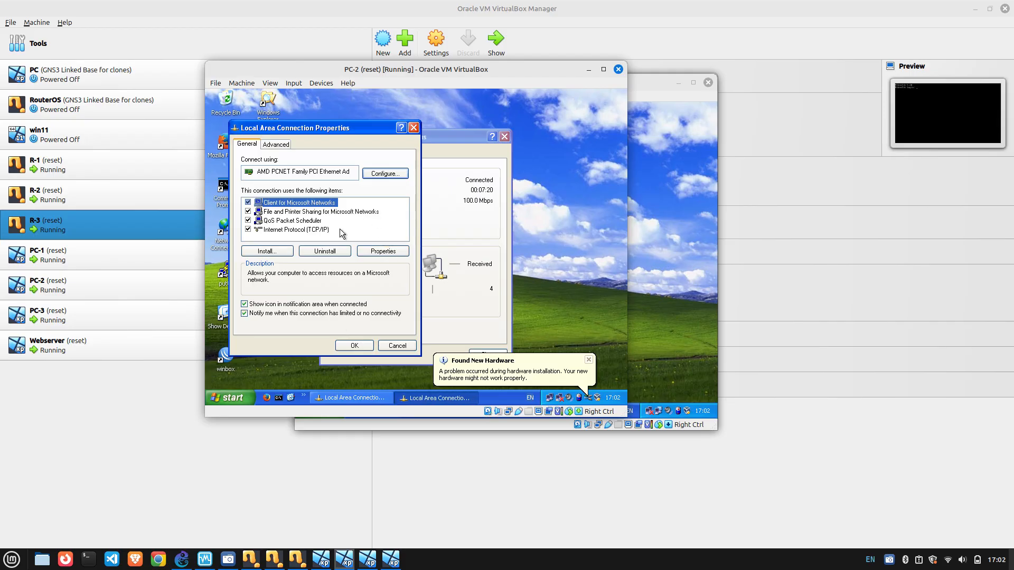
double_click(331, 231)
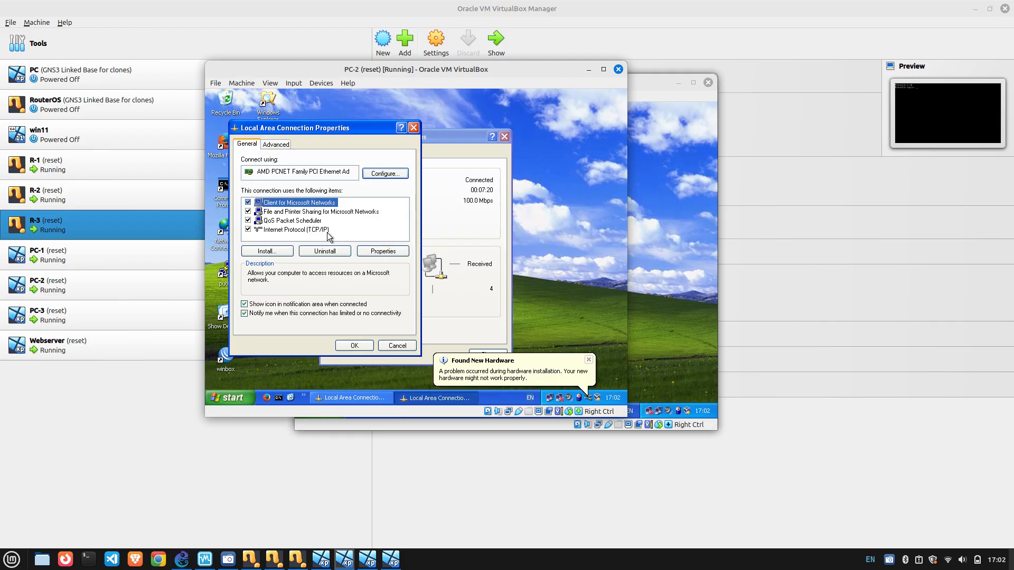
left_click(590, 361)
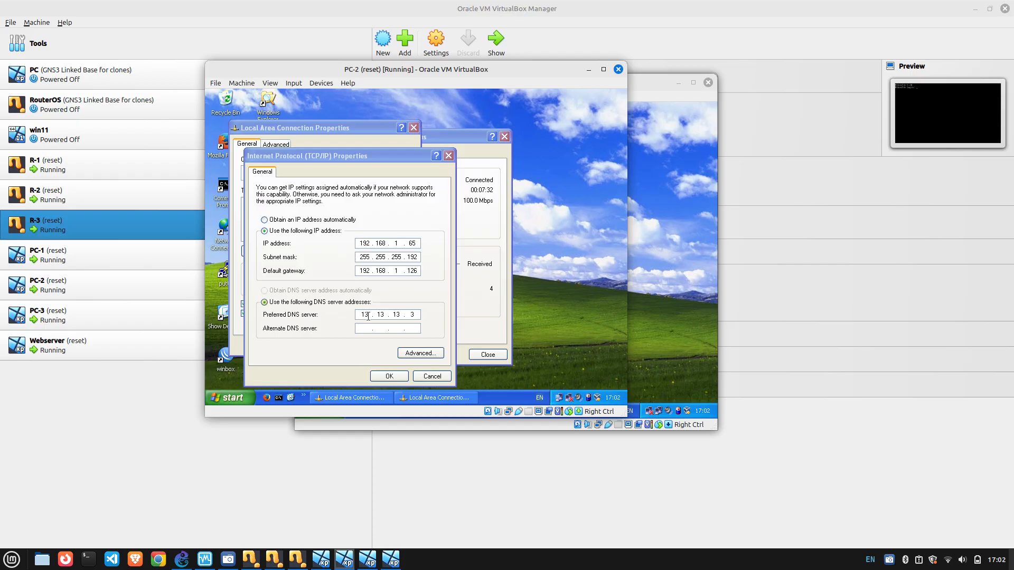
left_click(389, 376)
left_click(351, 345)
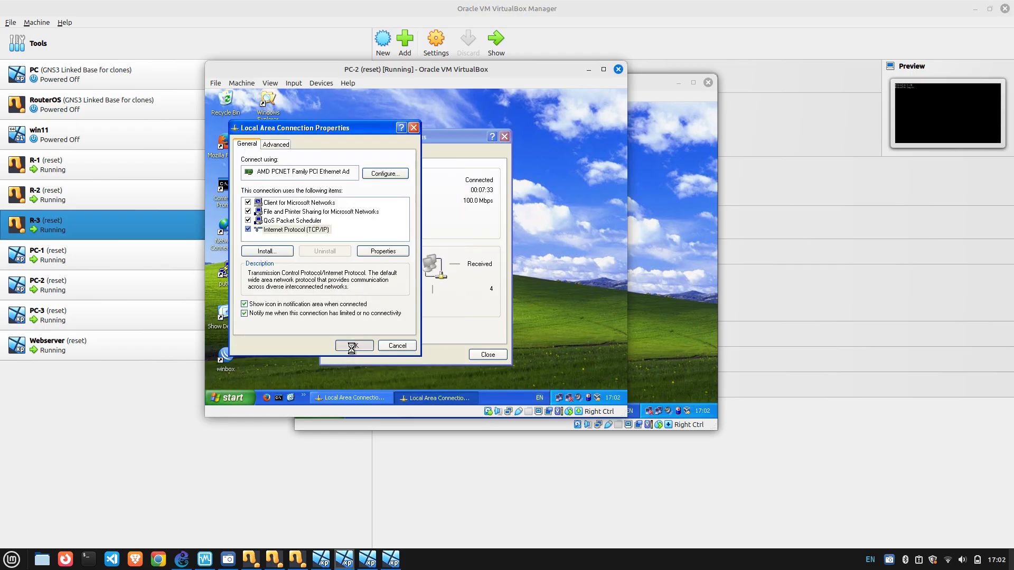
Switch to PC-3, minimize WinBox, review the TCP/IP settings of its Local Area Connection, and close the properties dialogs.
left_click(367, 560)
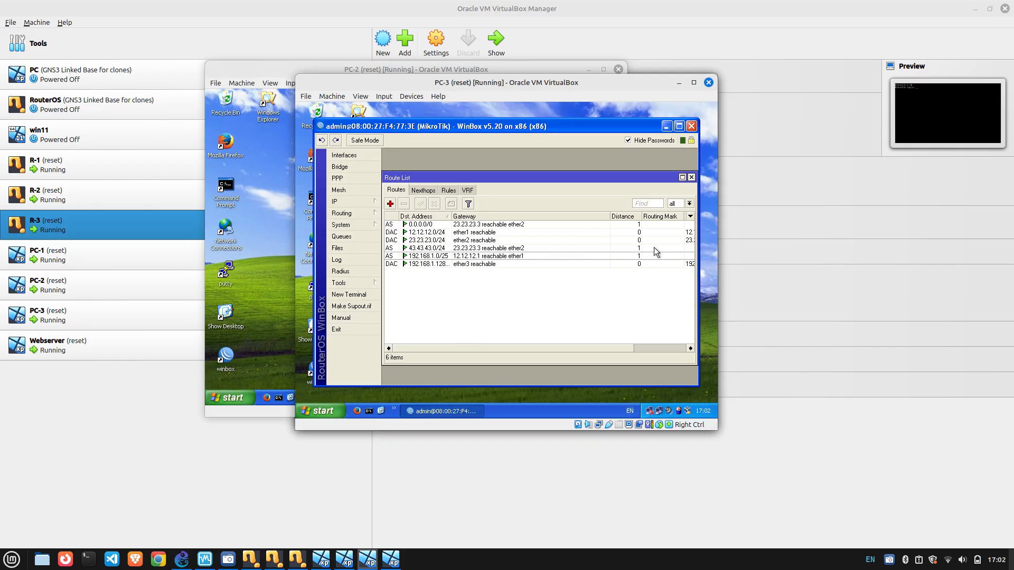
left_click(666, 126)
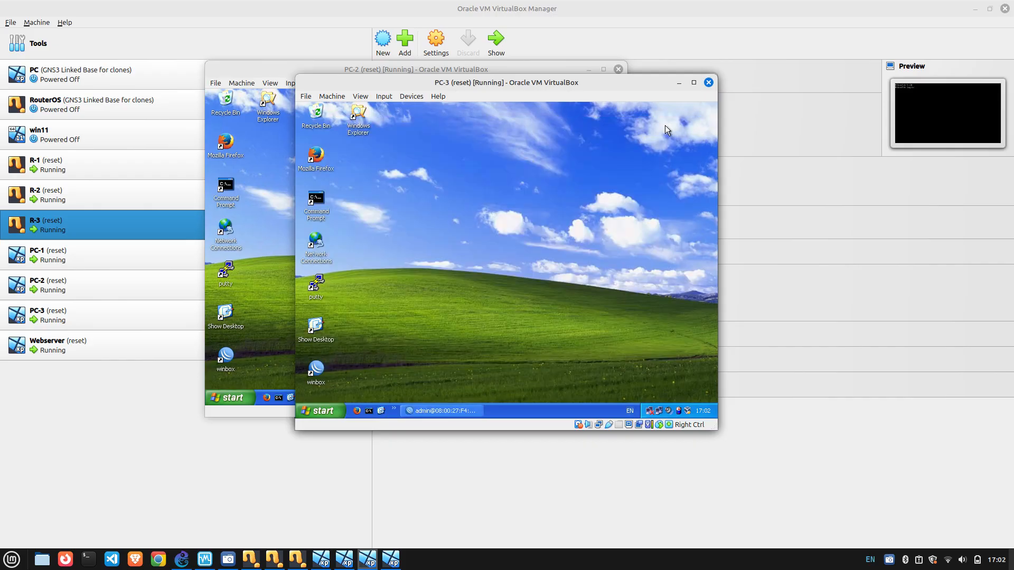
double_click(659, 411)
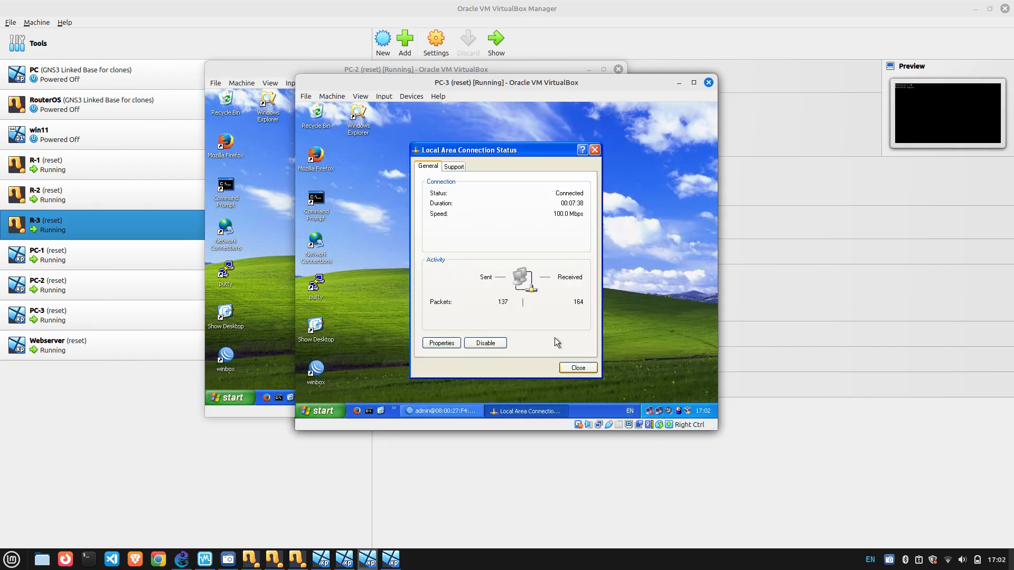
left_click(442, 343)
double_click(414, 244)
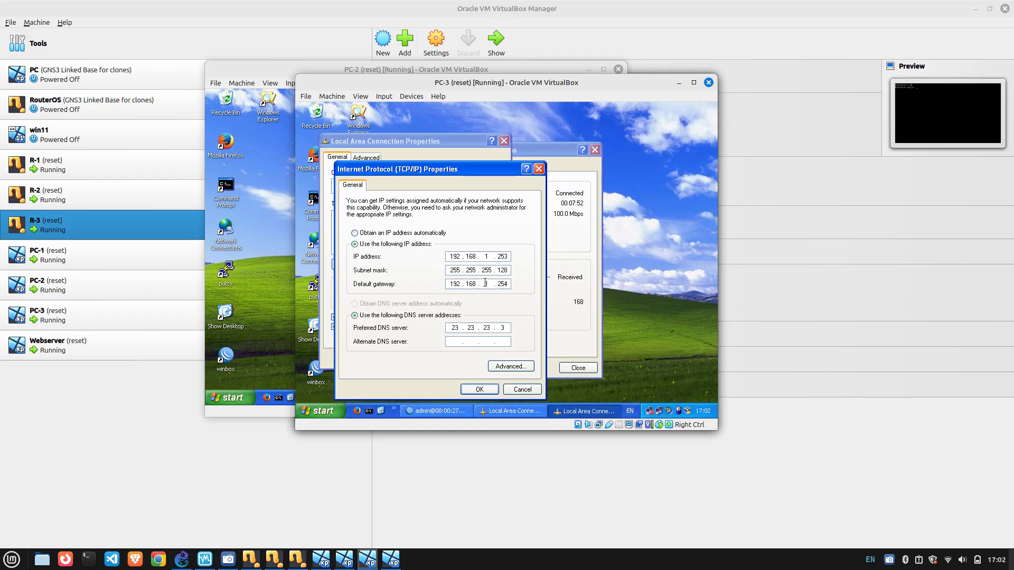
left_click(479, 390)
left_click(446, 359)
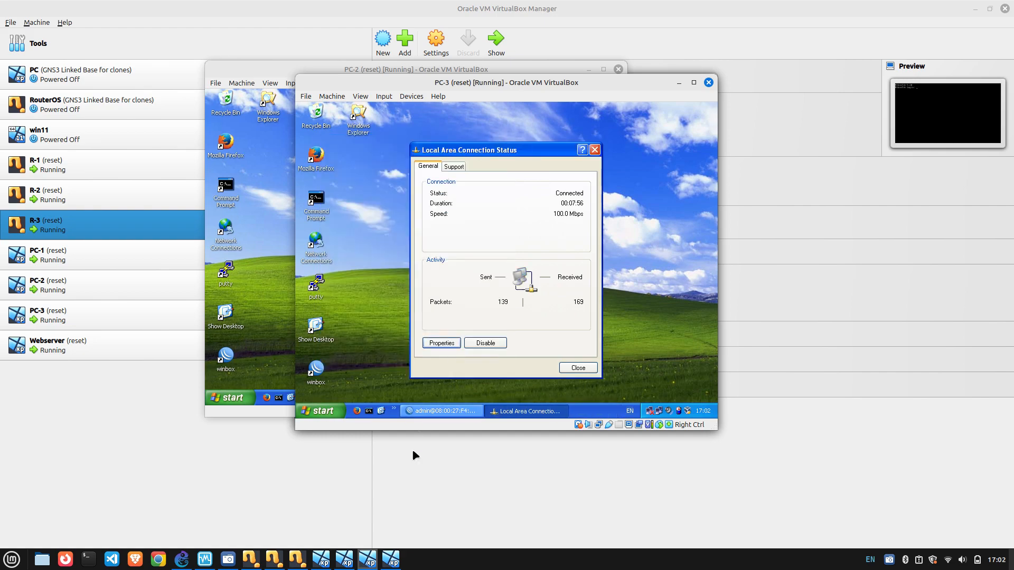
Switch to the Webserver machine, minimize WinBox, review the TCP/IP settings of its Local Area Connection, and close the connection dialogs.
left_click(391, 559)
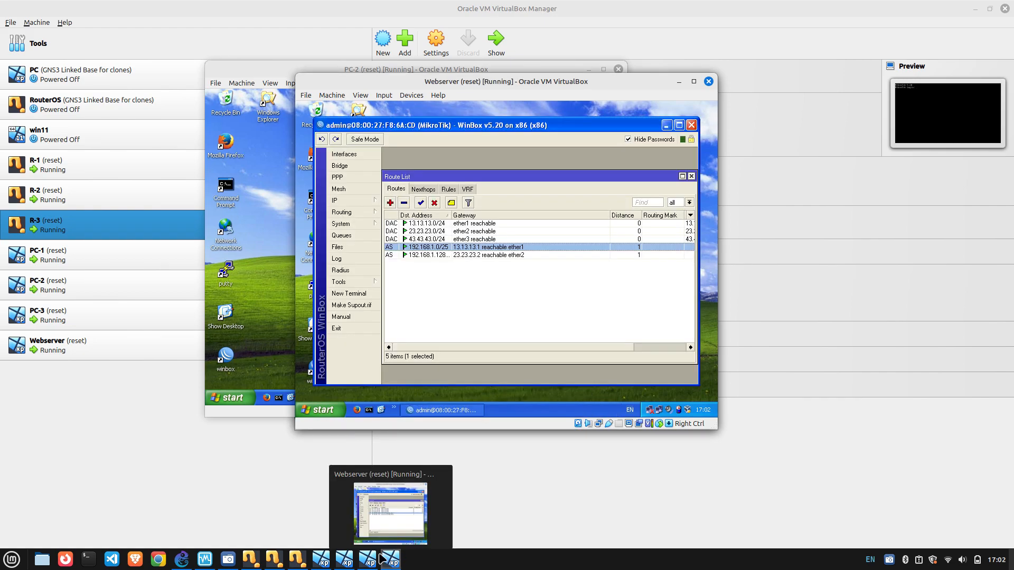
left_click(666, 125)
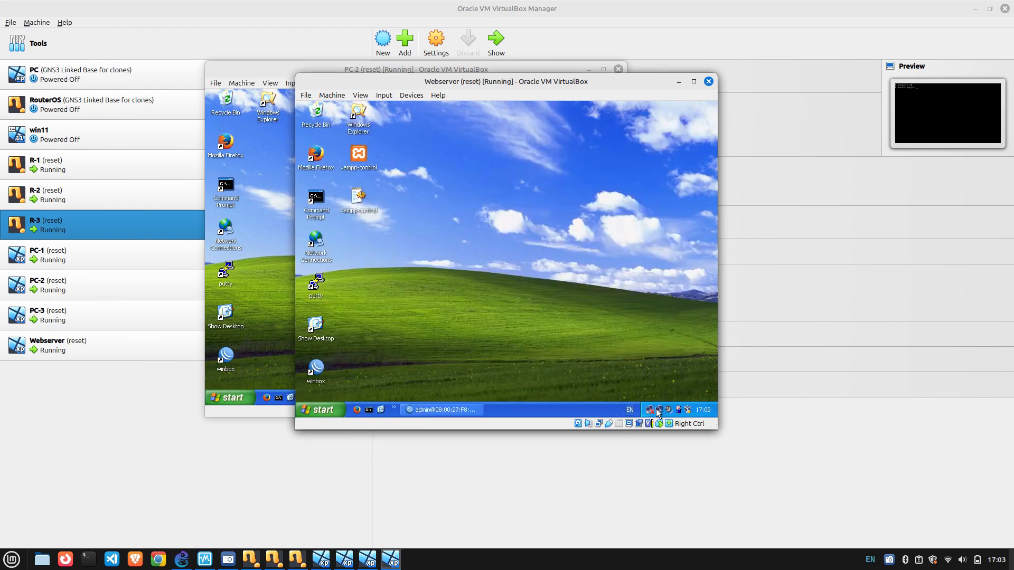
double_click(649, 412)
left_click(443, 343)
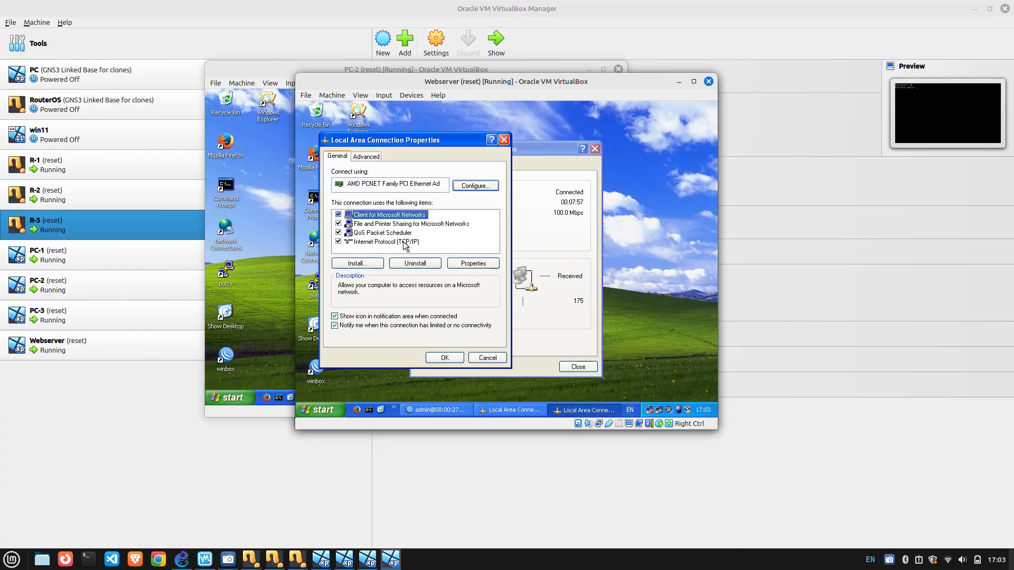
double_click(406, 242)
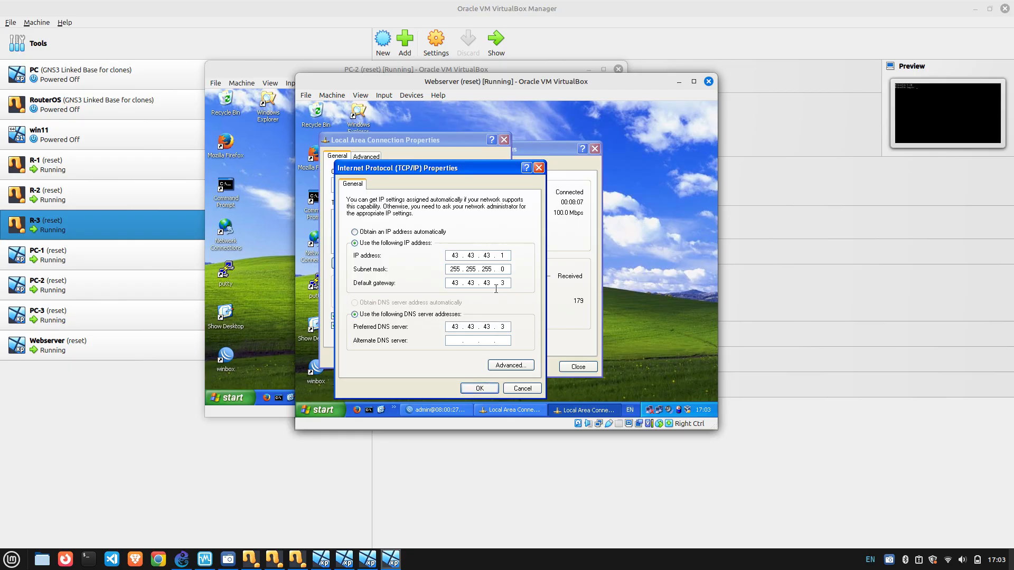
left_click(481, 388)
left_click(445, 358)
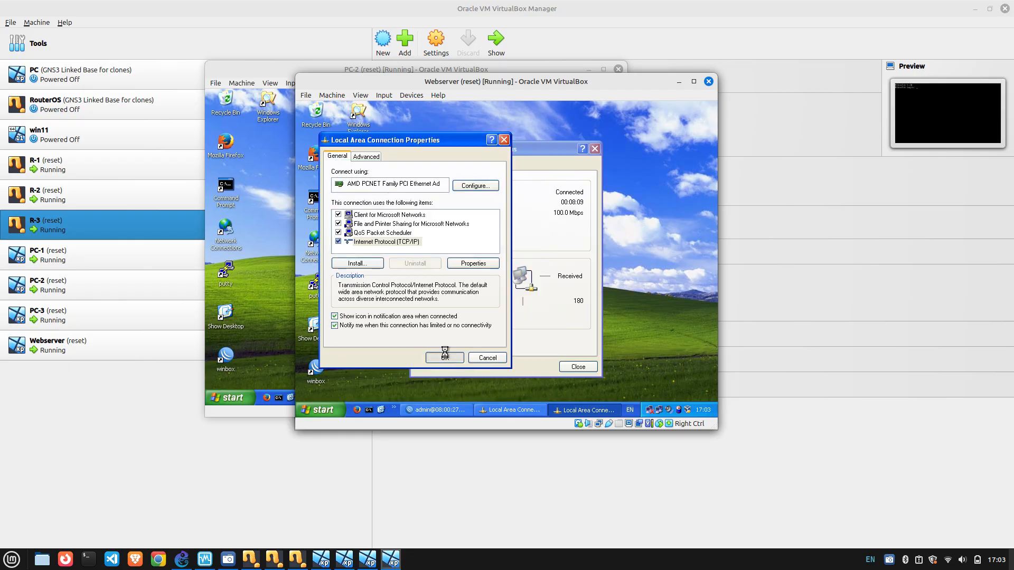
left_click(578, 366)
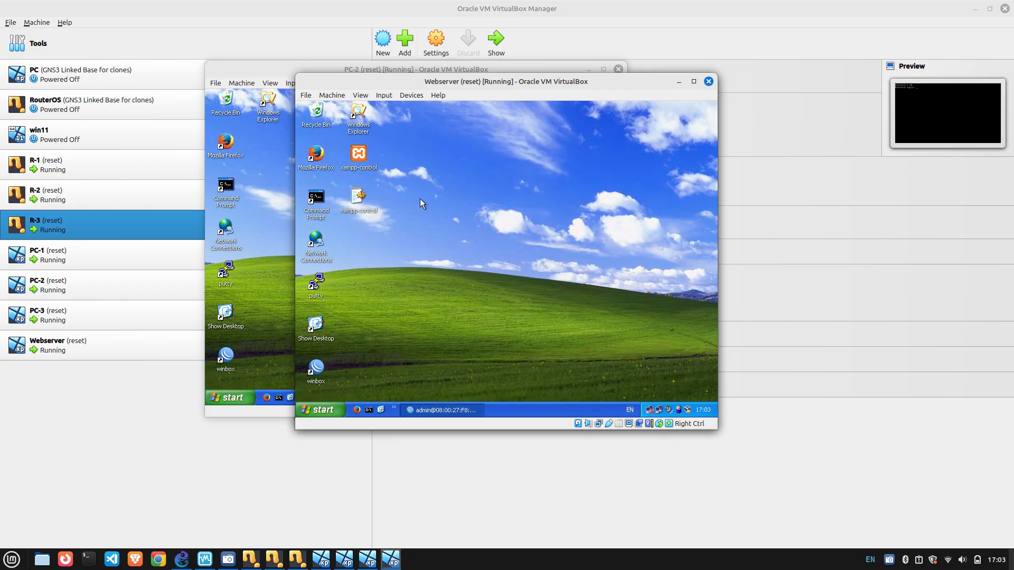
Open a Command Prompt on the Webserver and ping 192.168.1.1, stopping the ping after a few packets.
double_click(322, 202)
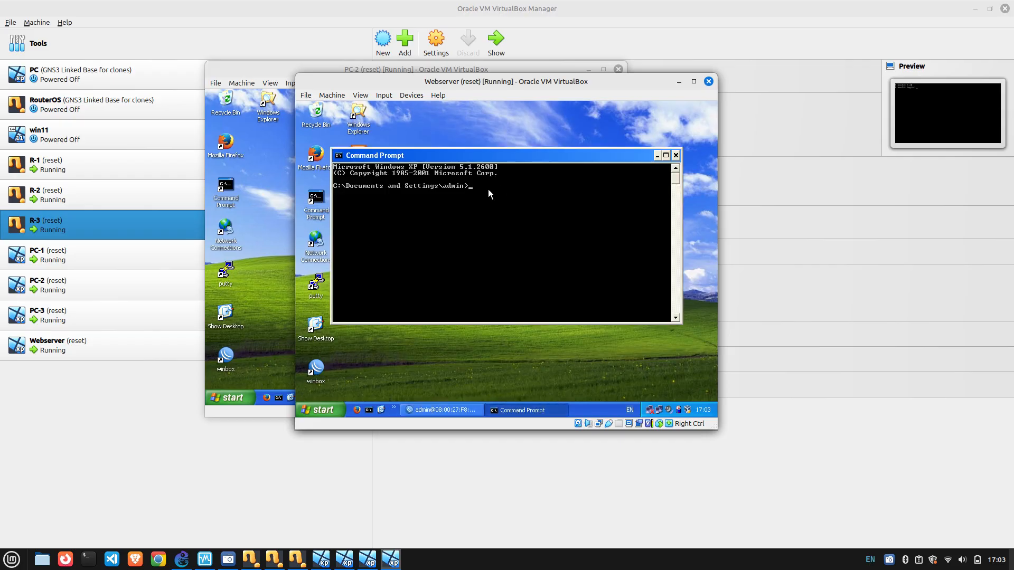
type("ping 192.168.1.1")
key("Return")
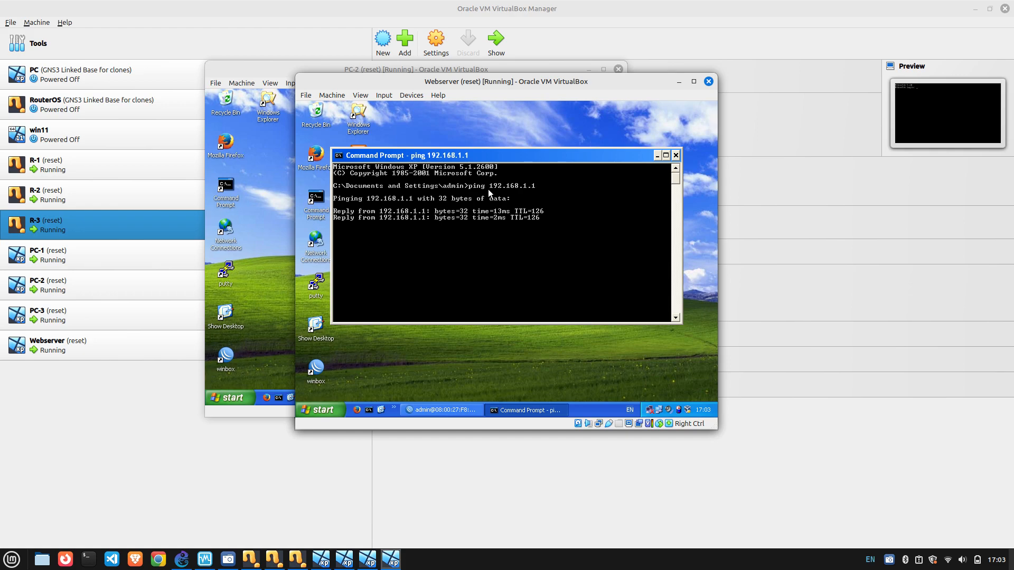
key("ctrl+c")
Ping 192.168.1.65 from the Webserver's Command Prompt and stop it after a few packets.
key("Up")
key("BackSpace")
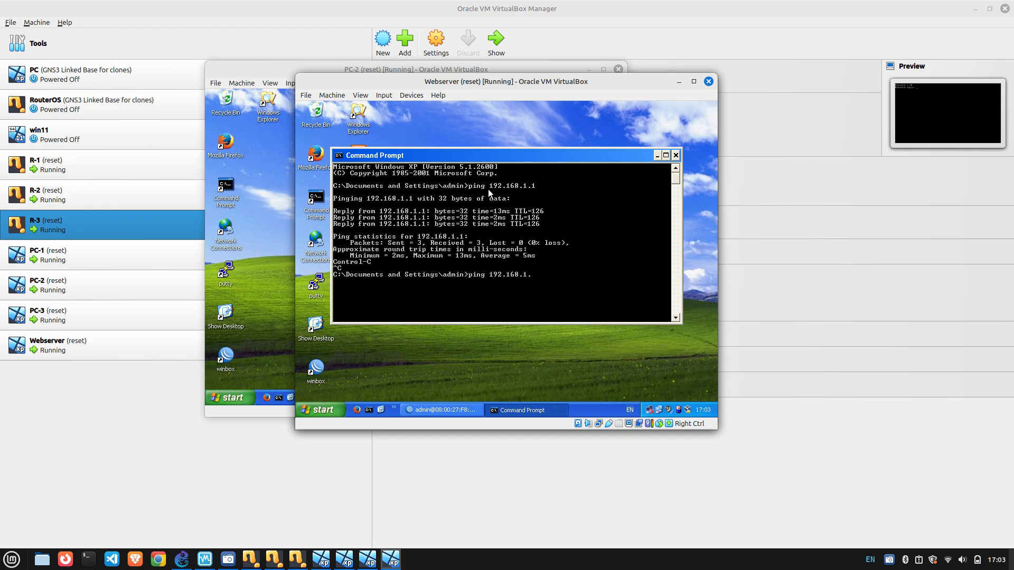
type("65")
key("Return")
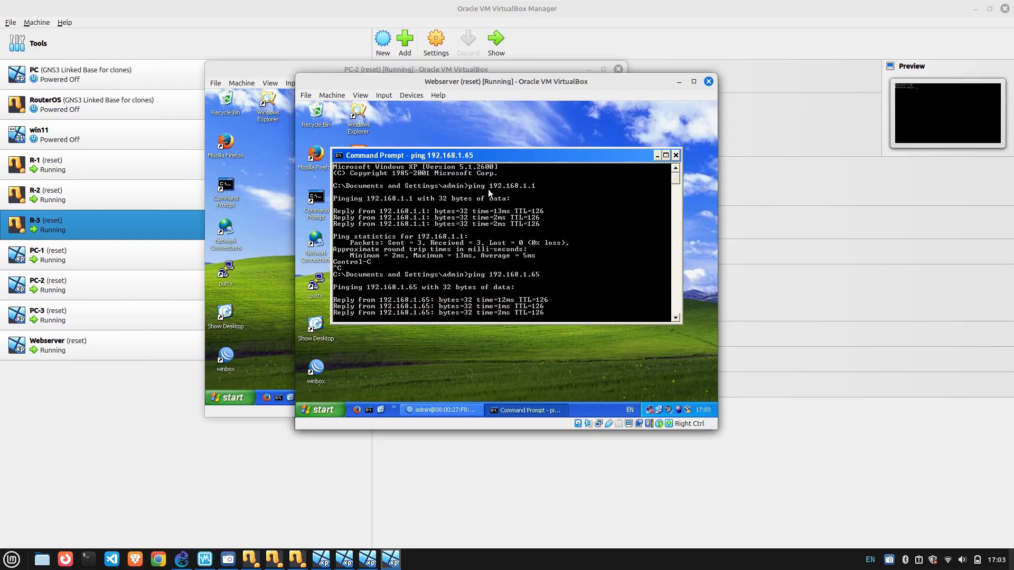
key("ctrl+c")
Ping 192.168.1.253 from the Webserver's Command Prompt and interrupt it after a few packets.
key("Up")
key("BackSpace")
key("BackSpace")
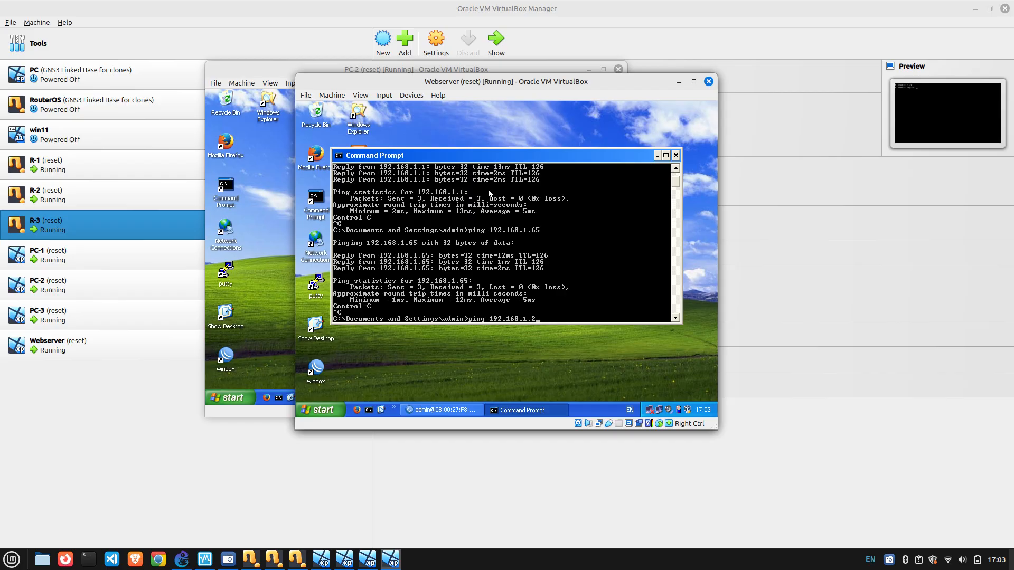
type("253")
key("Return")
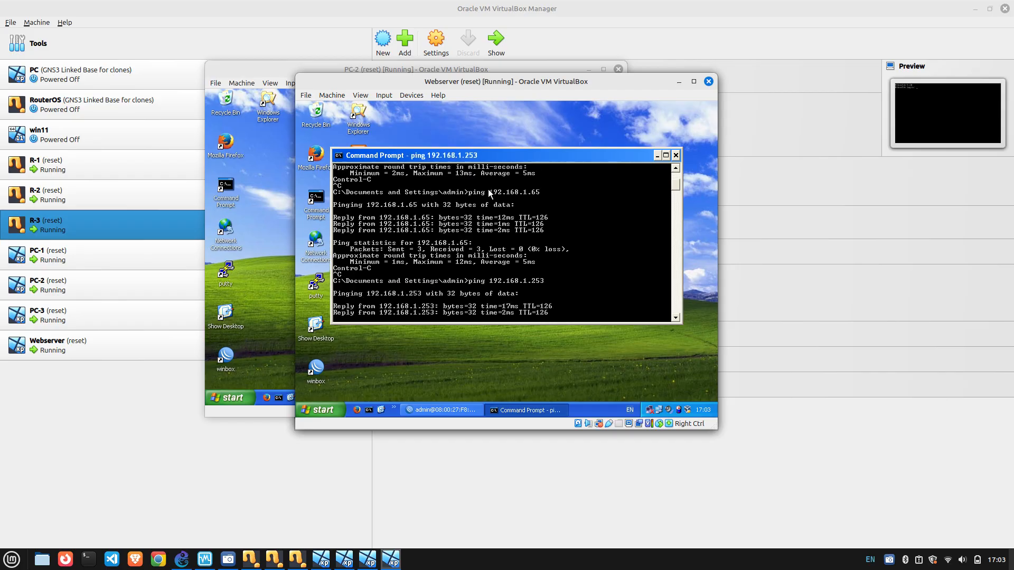
key("ctrl+c")
Switch to PC-1, open a Command Prompt, and ping 192.168.1.65, stopping after a few packets.
left_click(256, 198)
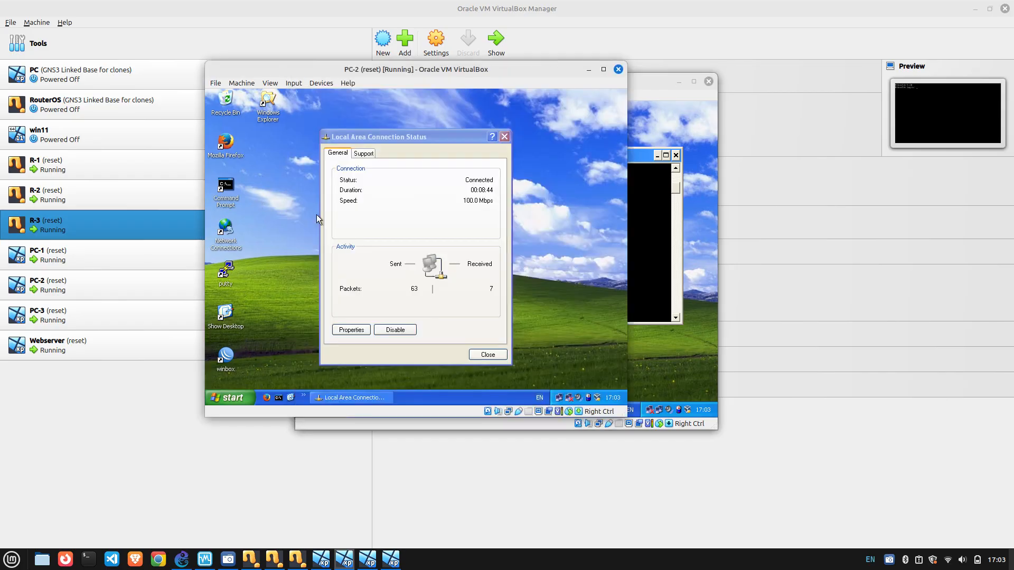
left_click(320, 561)
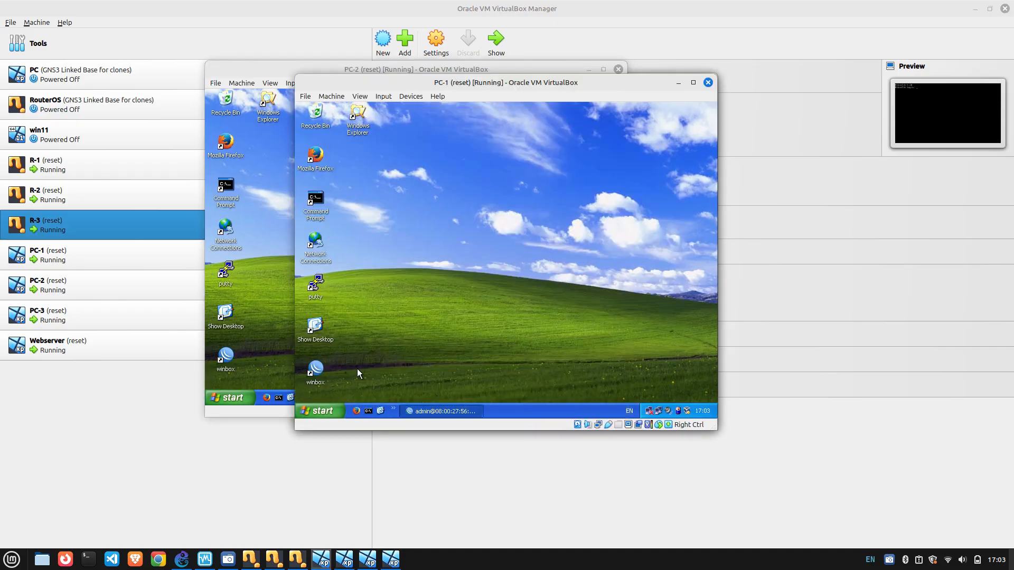
left_click(367, 410)
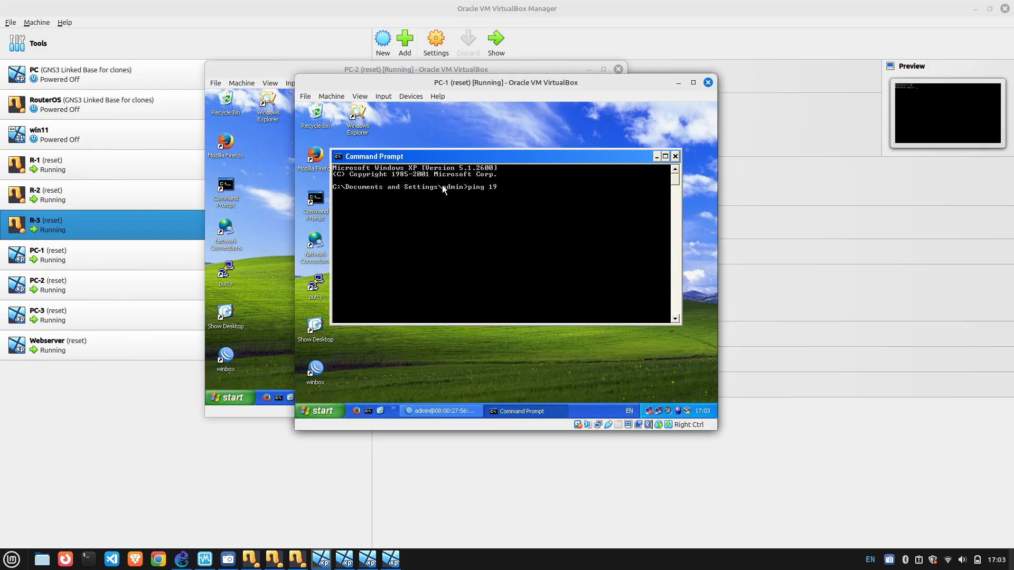
type("ping 192.168.1.65")
key("Return")
key("ctrl+c")
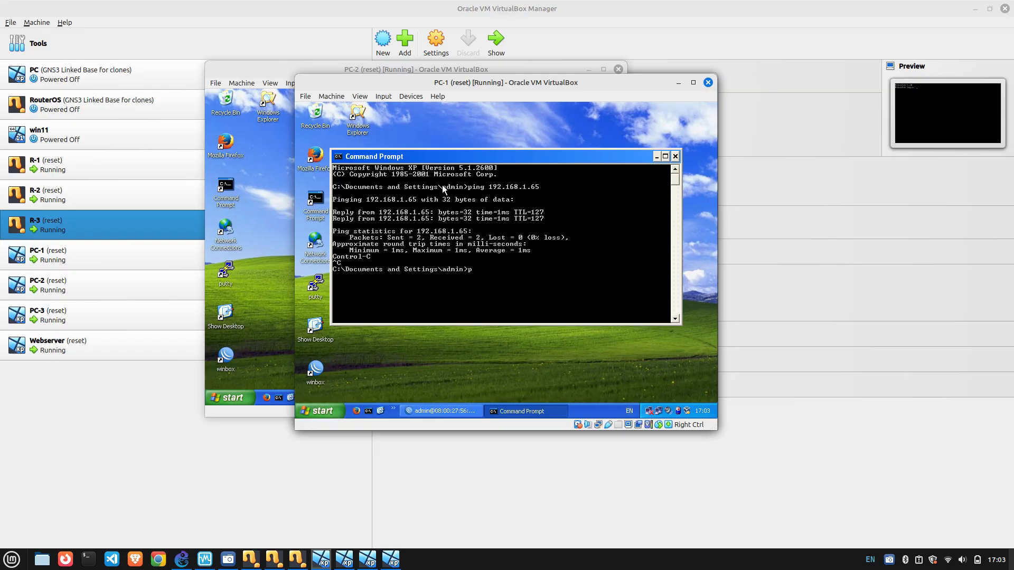
Ping 192.168.1.253 from PC-1's Command Prompt and stop it after a few packets.
type("ping 192.168.1.253")
key("Return")
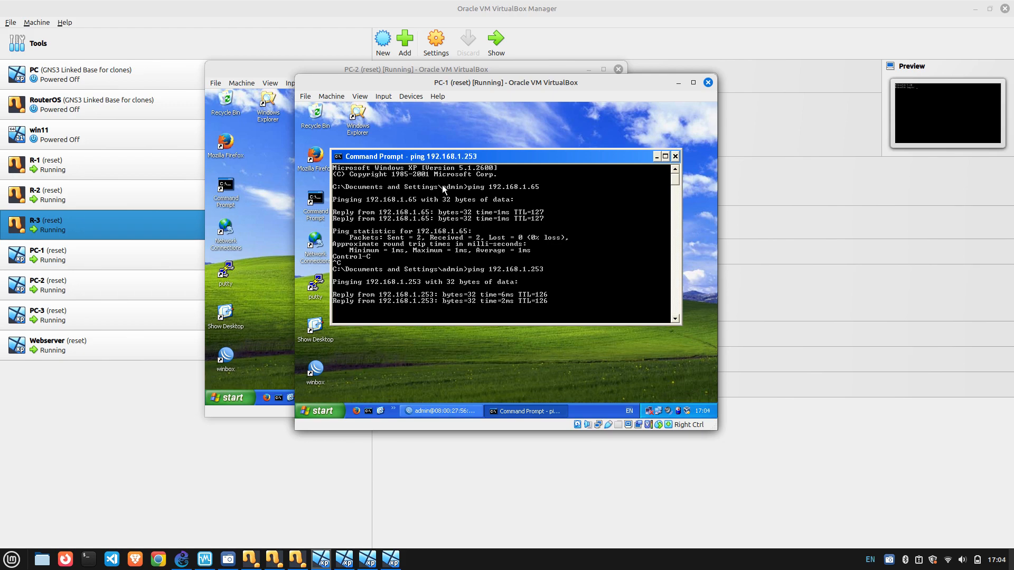
key("ctrl+c")
Ping the web server at 43.43.43.1 from PC-1's Command Prompt and stop it after a few packets.
key("Up")
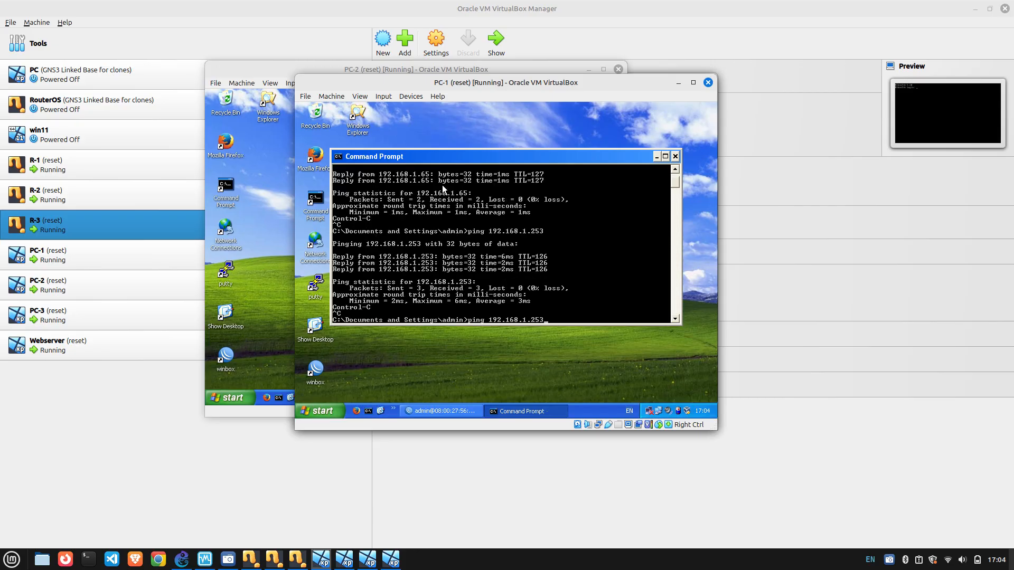
key("BackSpace")
key("BackSpace")
key("BackSpace")
key("BackSpace")
key("BackSpace")
key("BackSpace")
key("BackSpace")
key("BackSpace")
key("BackSpace")
key("BackSpace")
type("43.43.43.1")
key("Return")
key("ctrl+c")
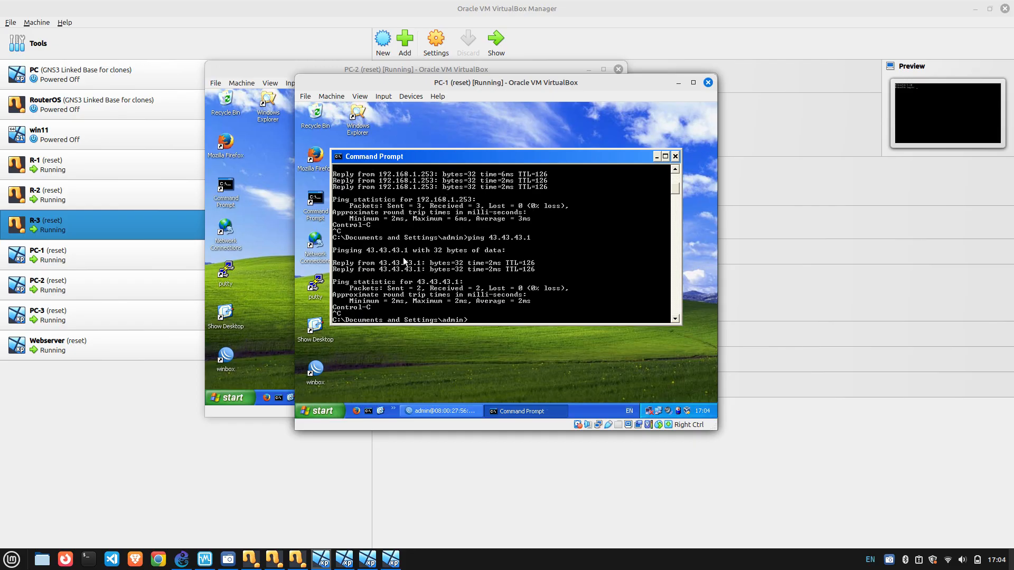
Switch to PC-3, close the connection status dialog, and ping 192.168.1.1 from a new Command Prompt, stopping after a few packets.
left_click(368, 559)
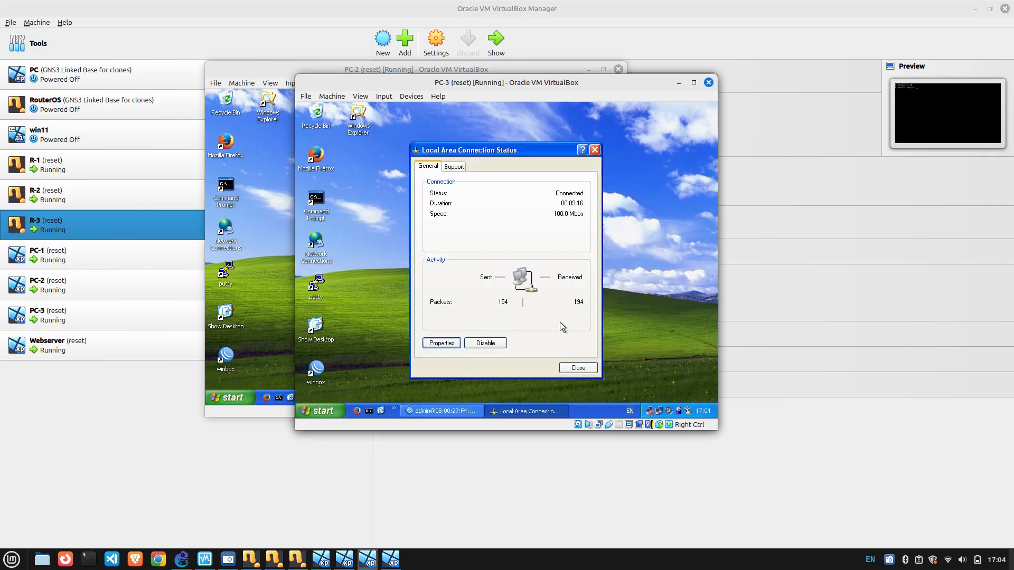
left_click(579, 368)
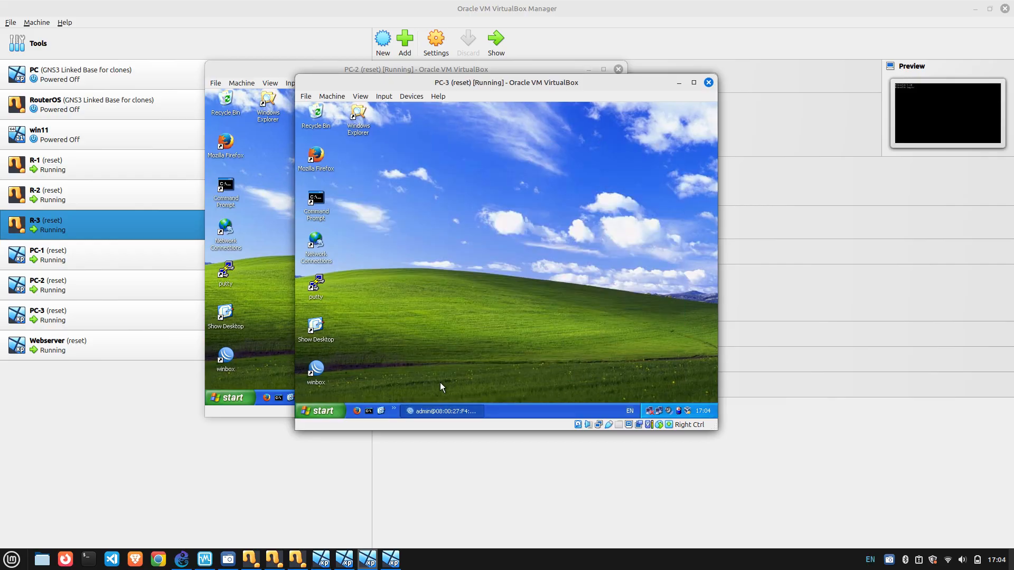
double_click(317, 206)
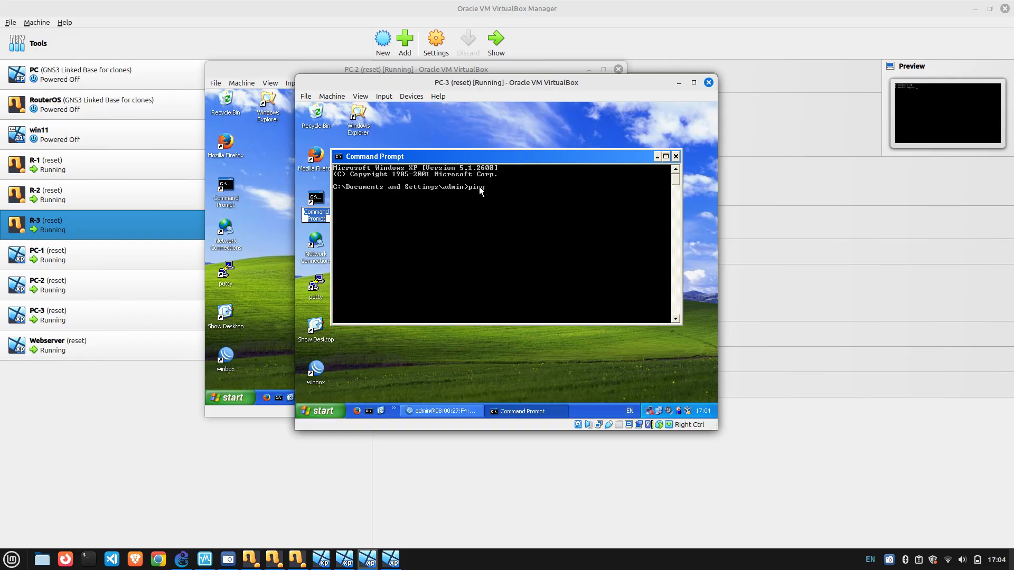
type("ping 192.168.1.1")
key("Return")
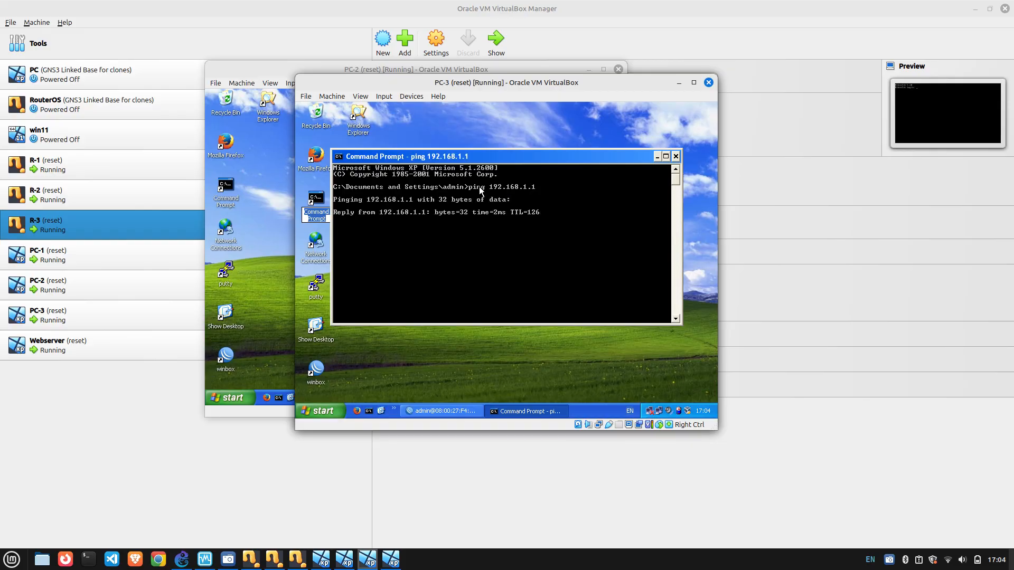
key("ctrl+c")
Ping 192.168.1.65 from PC-3's Command Prompt and stop it after a few packets.
key("Up")
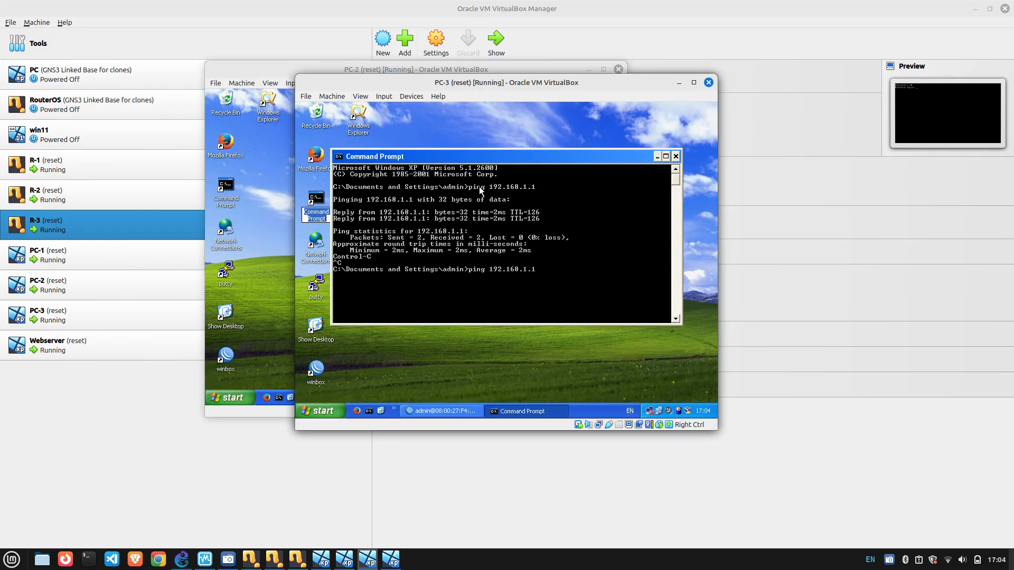
type("65")
key("Return")
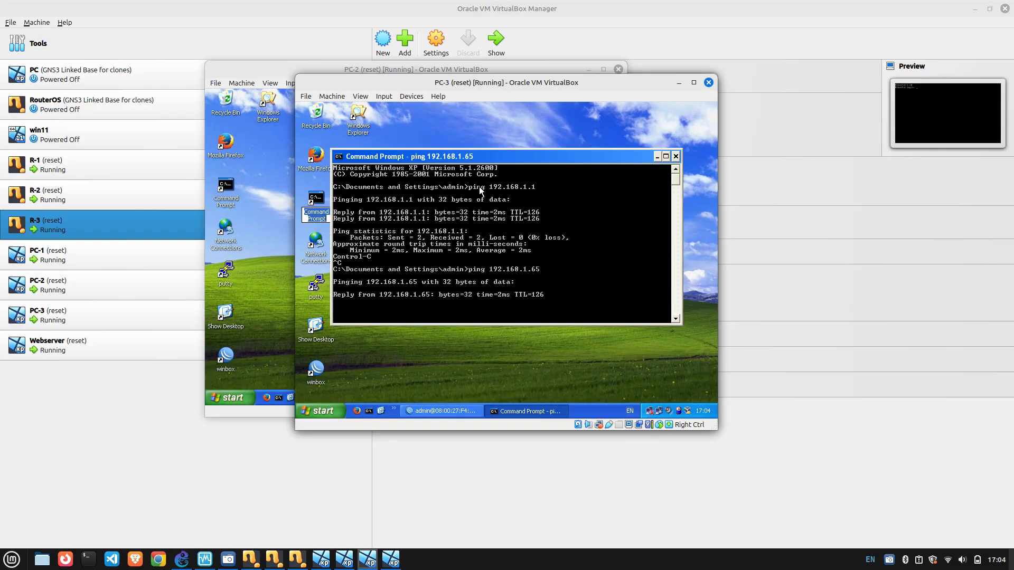
key("ctrl+c")
Ping the web server at 43.43.43.1 from PC-3, stop it after a few packets, and close the Command Prompt.
key("Up")
key("BackSpace")
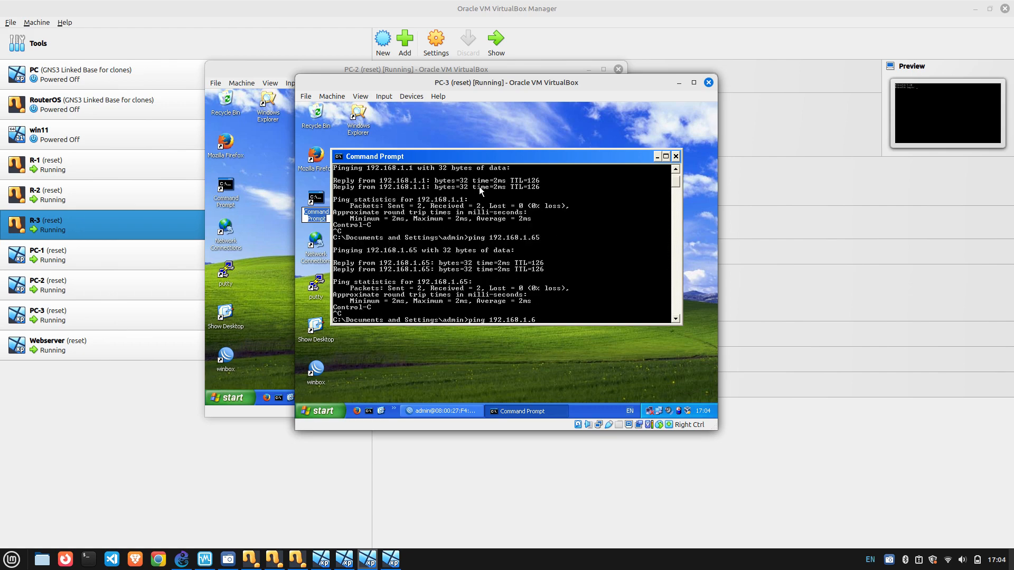
key("BackSpace")
key("BackSpace")
key("BackSpace")
key("BackSpace")
type("43.")
key("Return")
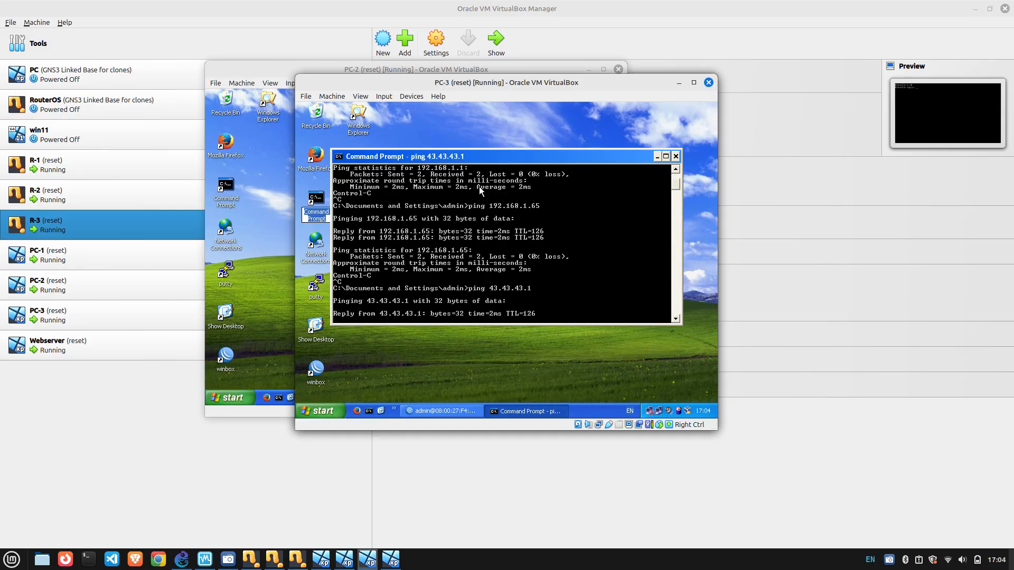
key("ctrl+c")
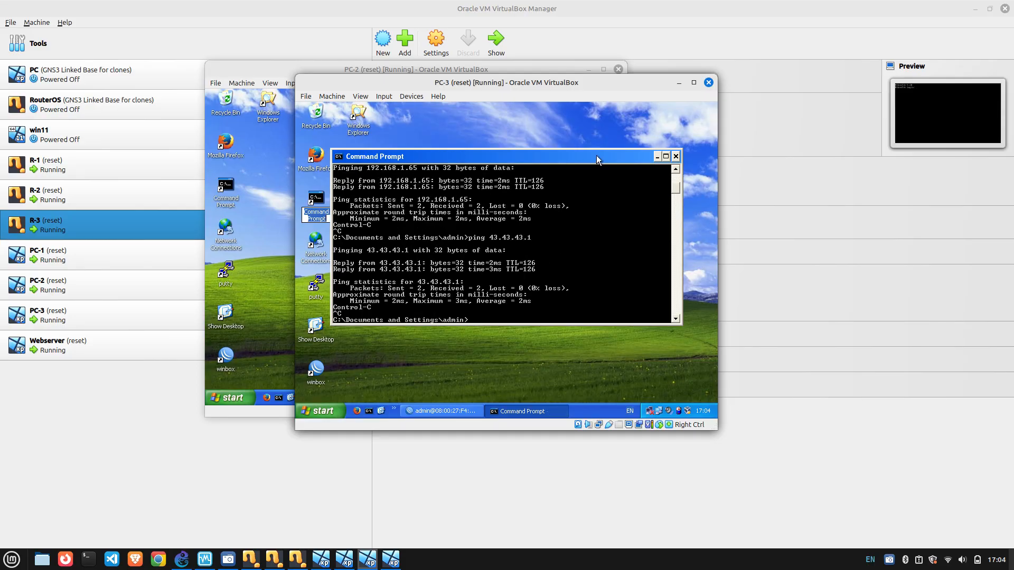
left_click(676, 156)
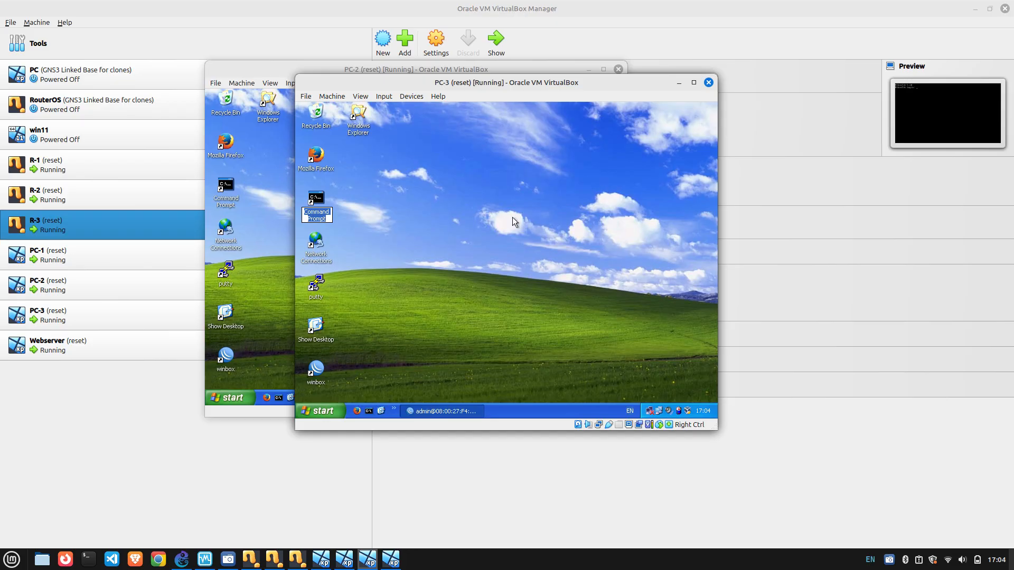
left_click(522, 144)
left_click(470, 194)
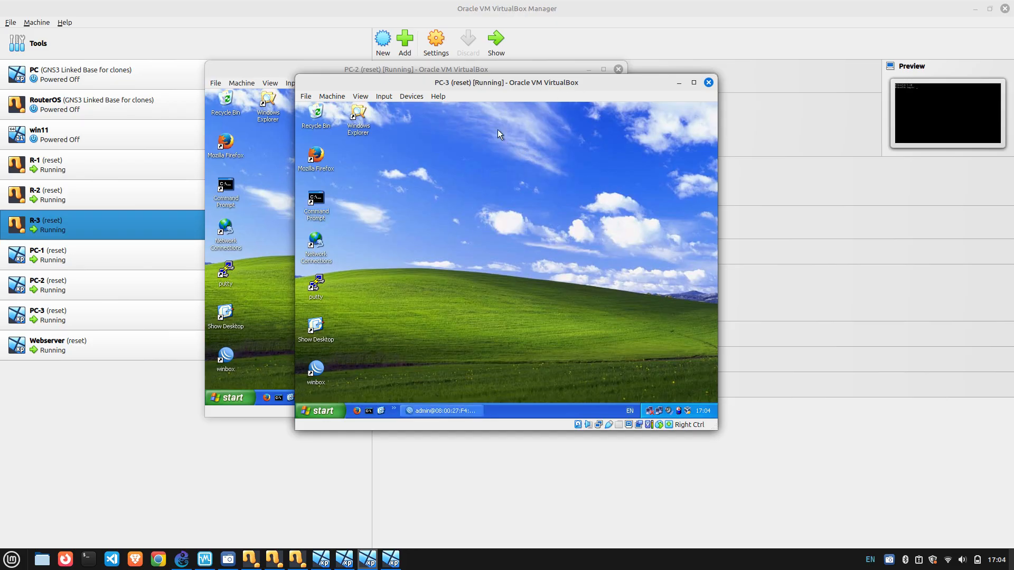
In VirtualBox Manager, attach R-3's network adapter 5 to the bridged adapter wlp2s0, and check the host's wireless connection.
left_click(802, 140)
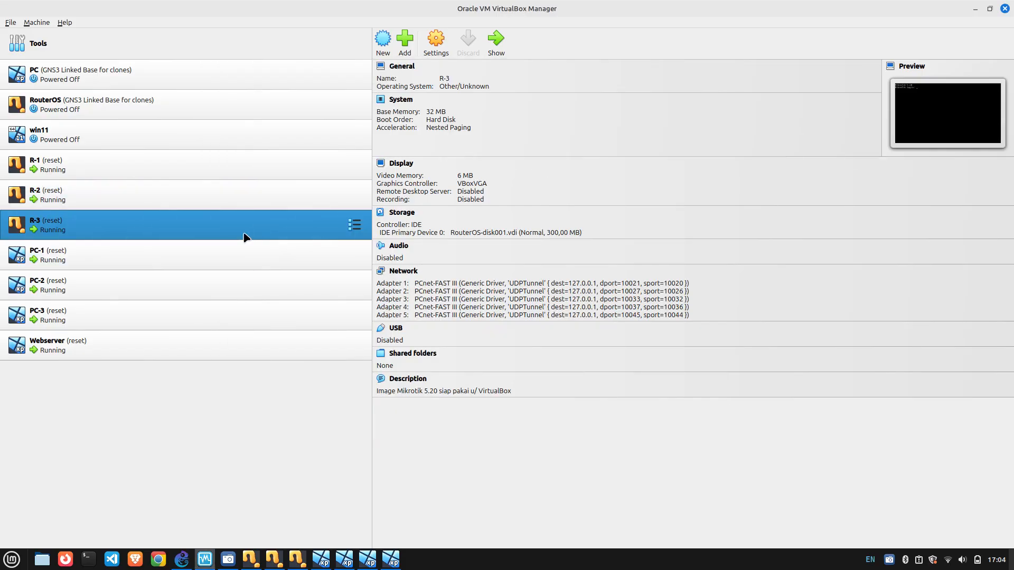
left_click(478, 317)
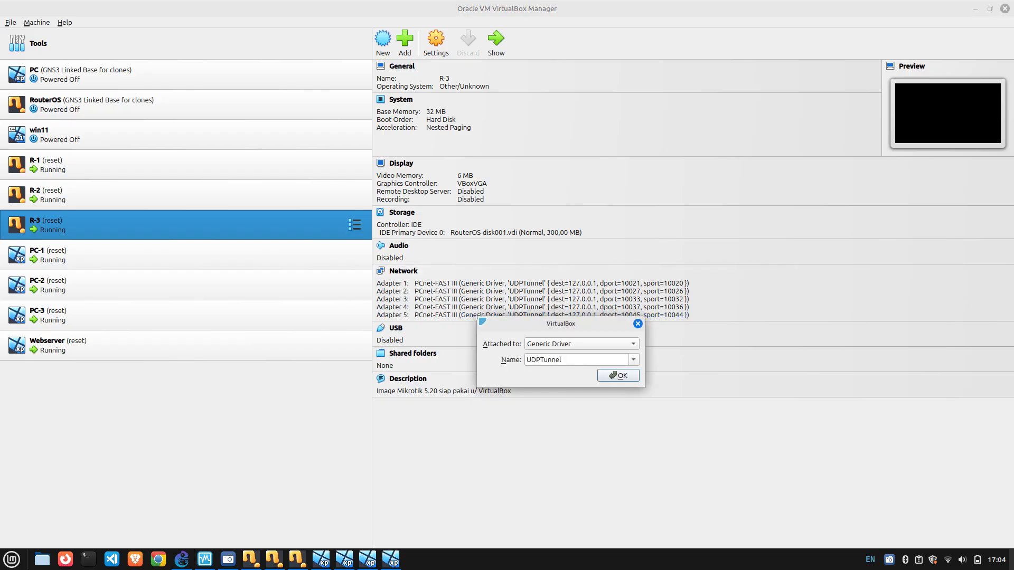
left_click(544, 344)
left_click(568, 312)
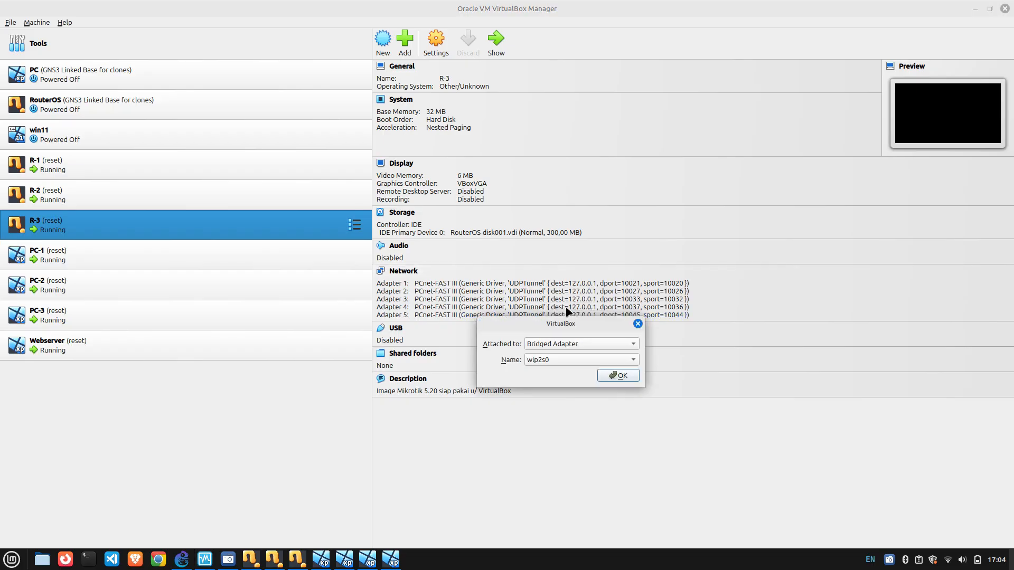
left_click(611, 374)
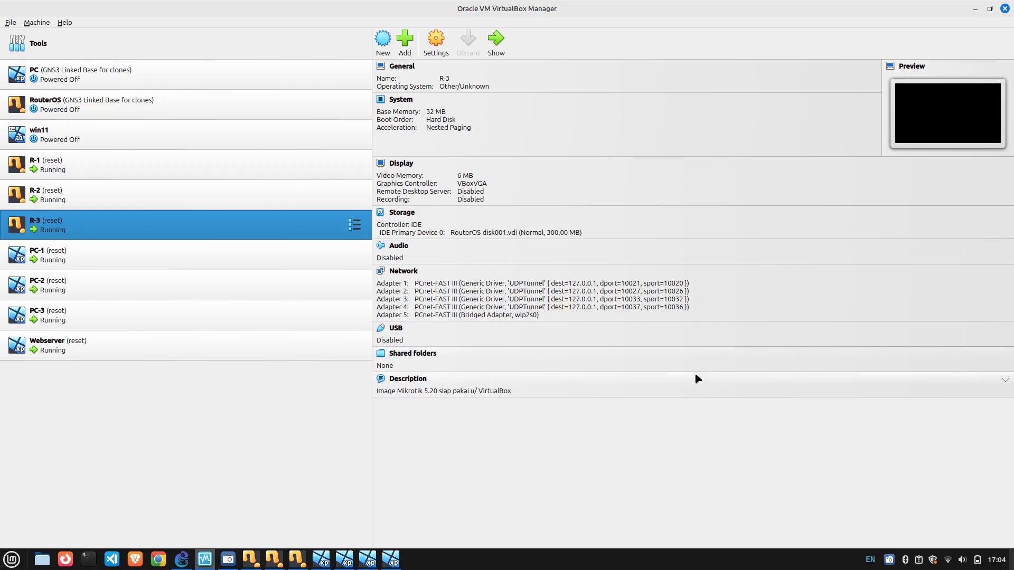
left_click(949, 562)
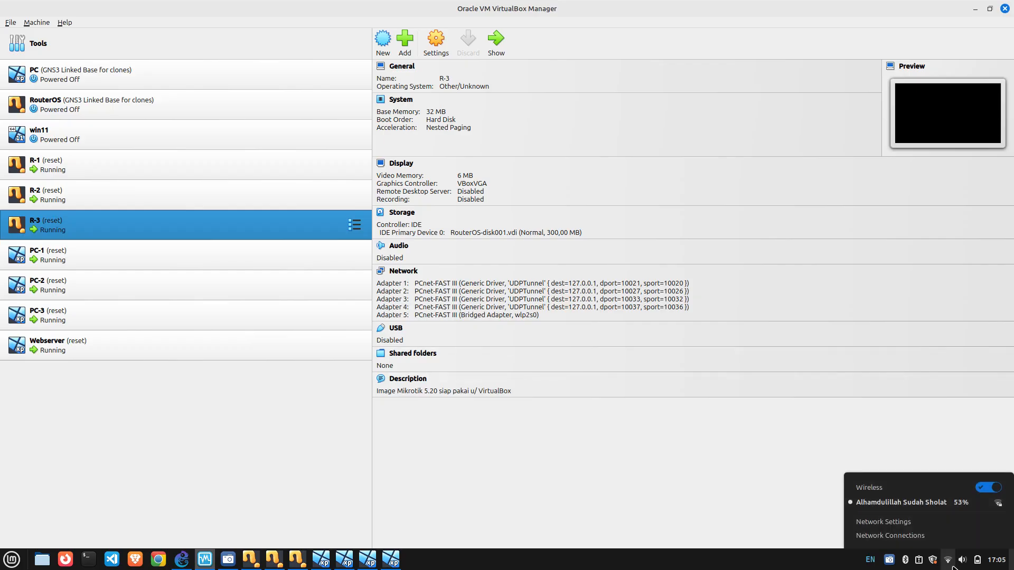
left_click(953, 569)
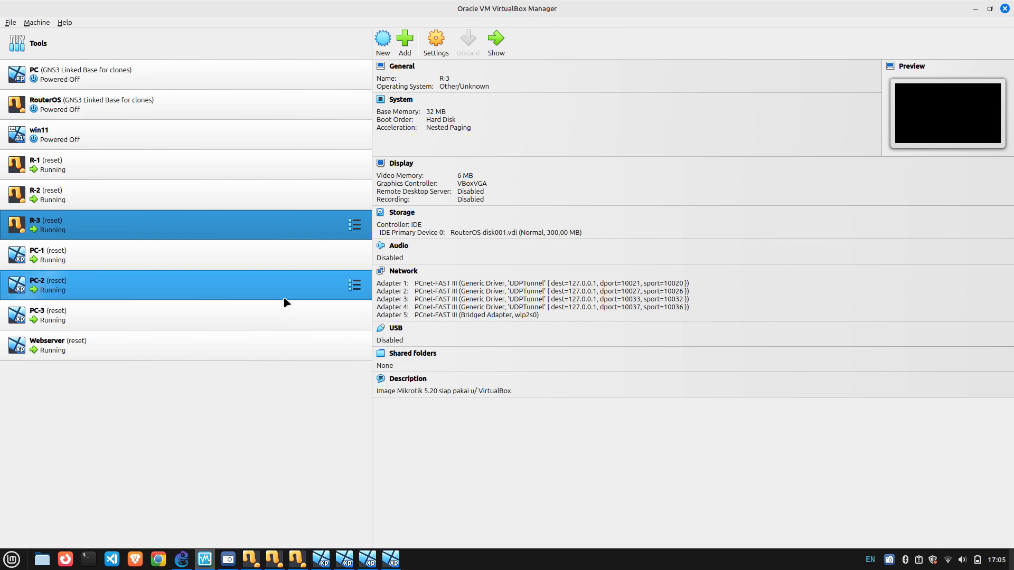
Switch to the Webserver VM's WinBox session, close the route list, and inspect the existing DHCP client on ether5.
left_click(391, 559)
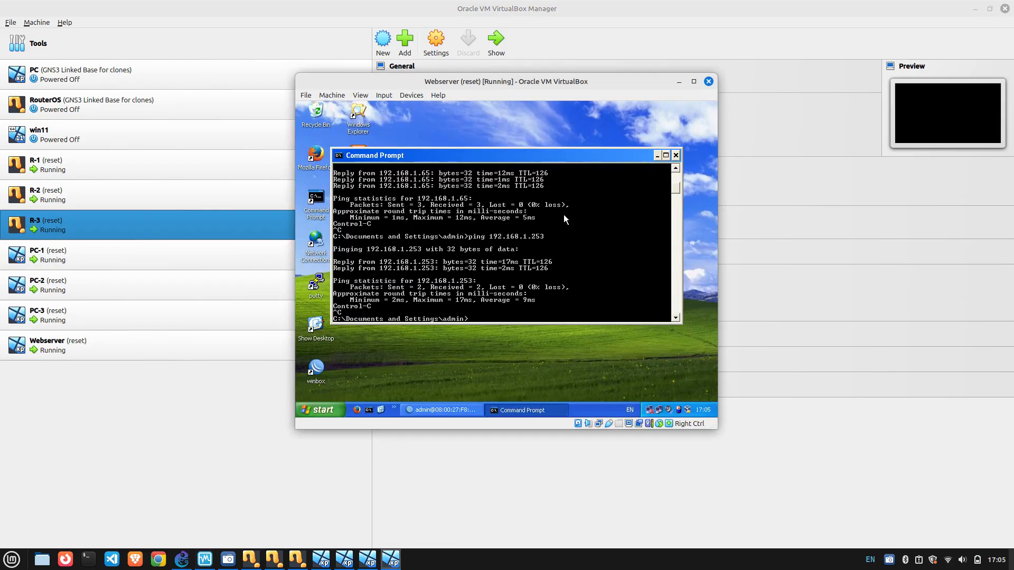
left_click(455, 407)
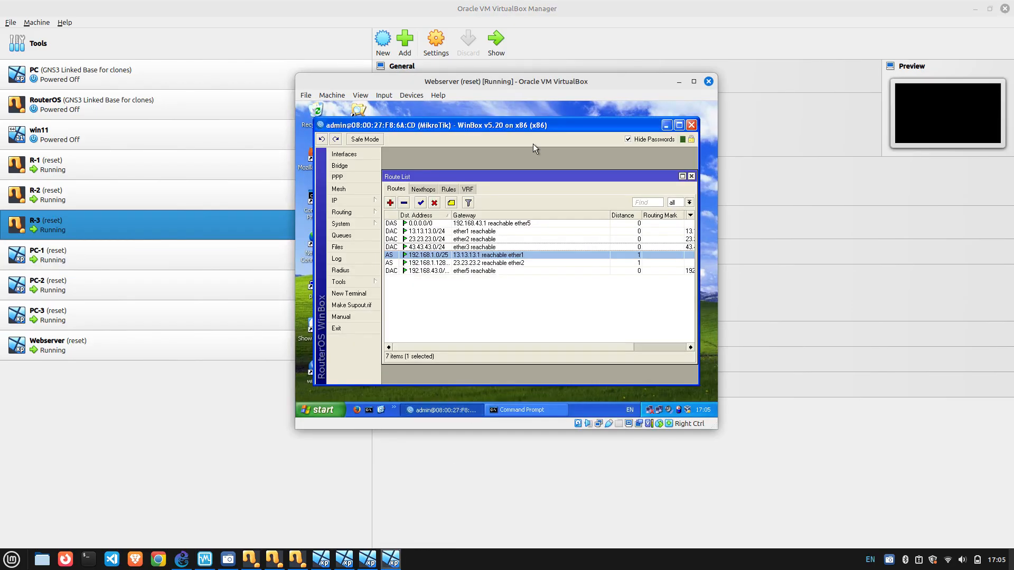
left_click(341, 200)
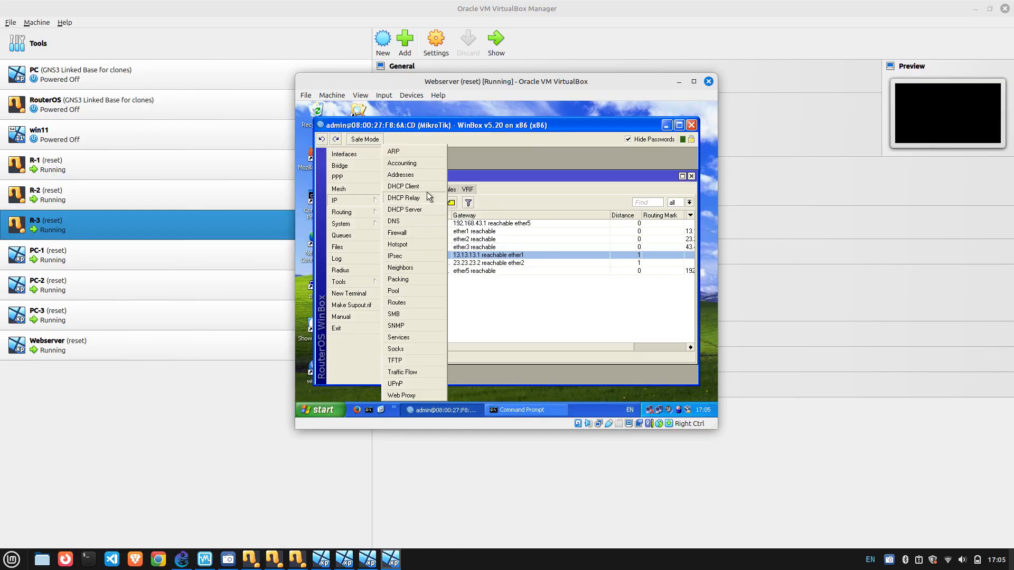
left_click(693, 176)
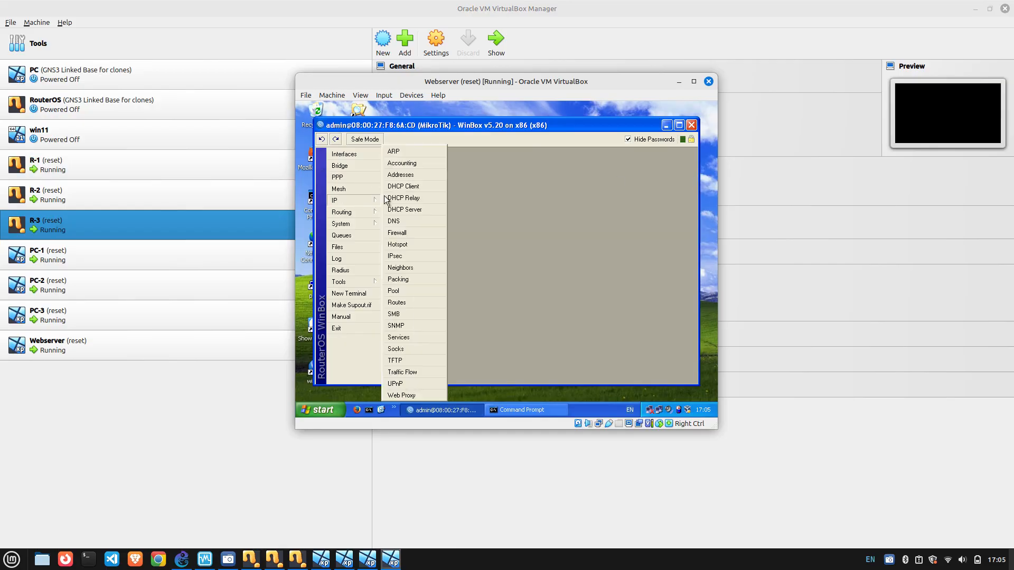
left_click(412, 186)
double_click(487, 218)
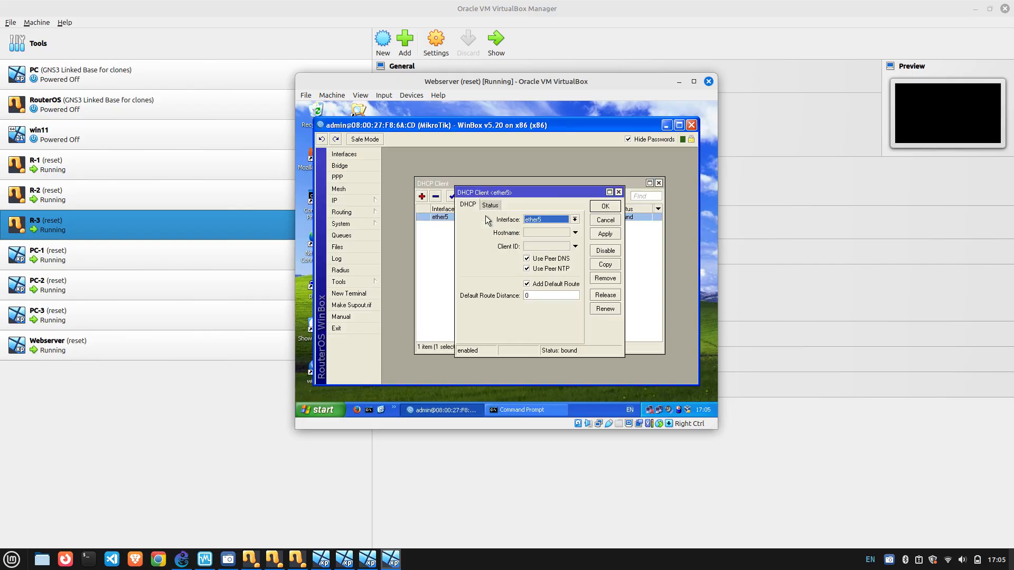
left_click(600, 212)
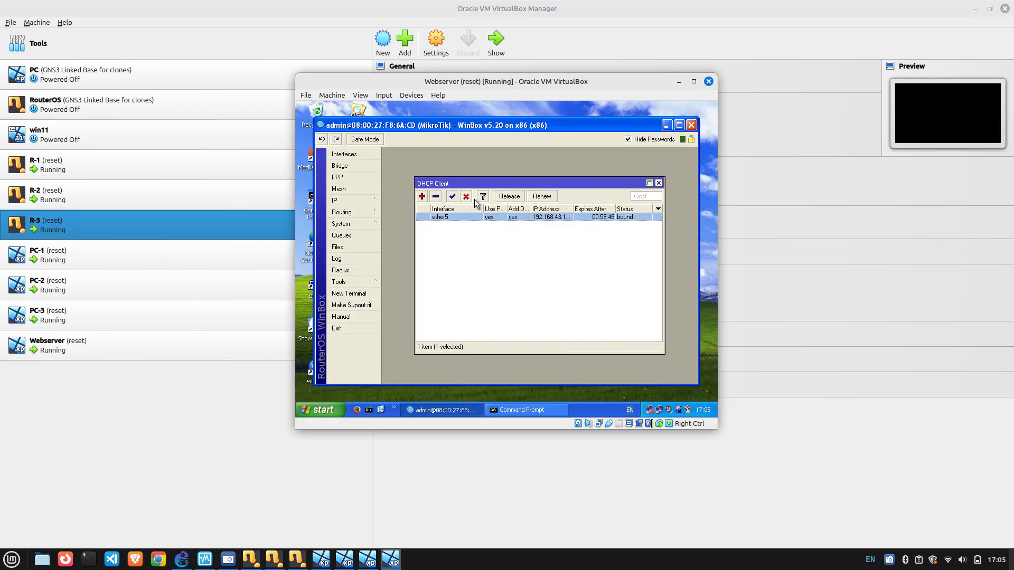
Remove the existing DHCP client and add a new one on interface ether5, keeping the default options.
left_click(436, 197)
left_click(423, 197)
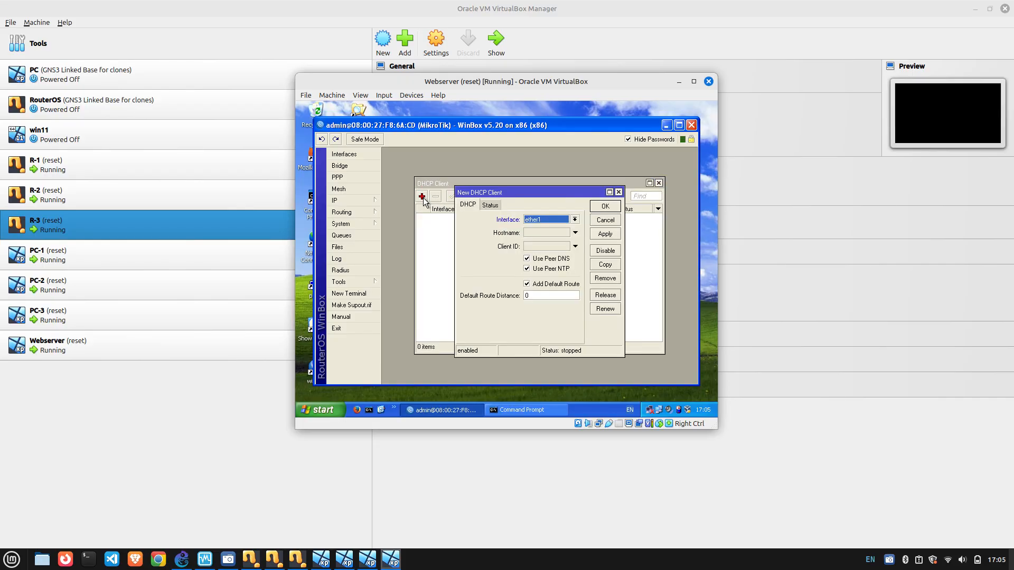
left_click(575, 220)
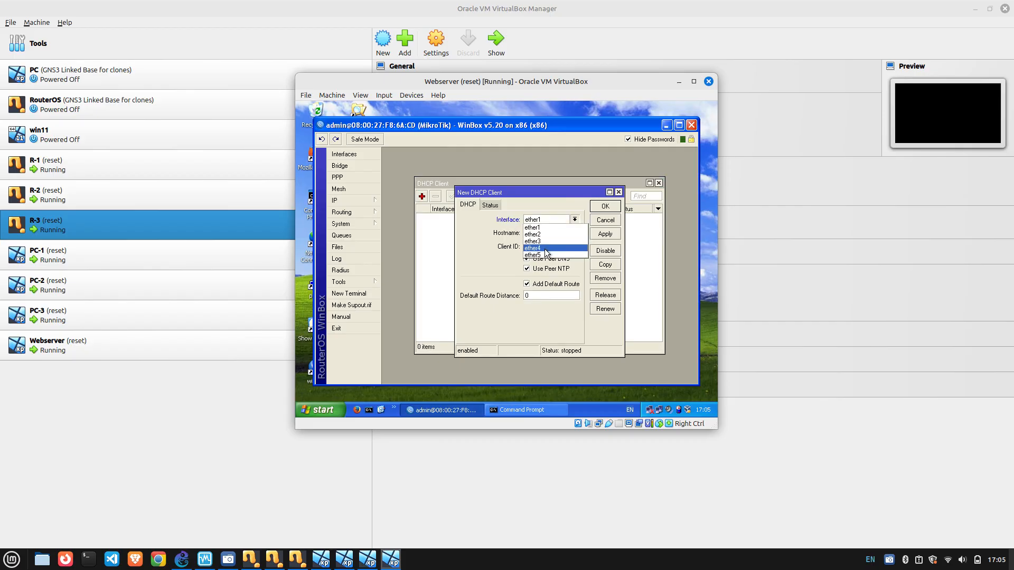
left_click(544, 255)
left_click(613, 214)
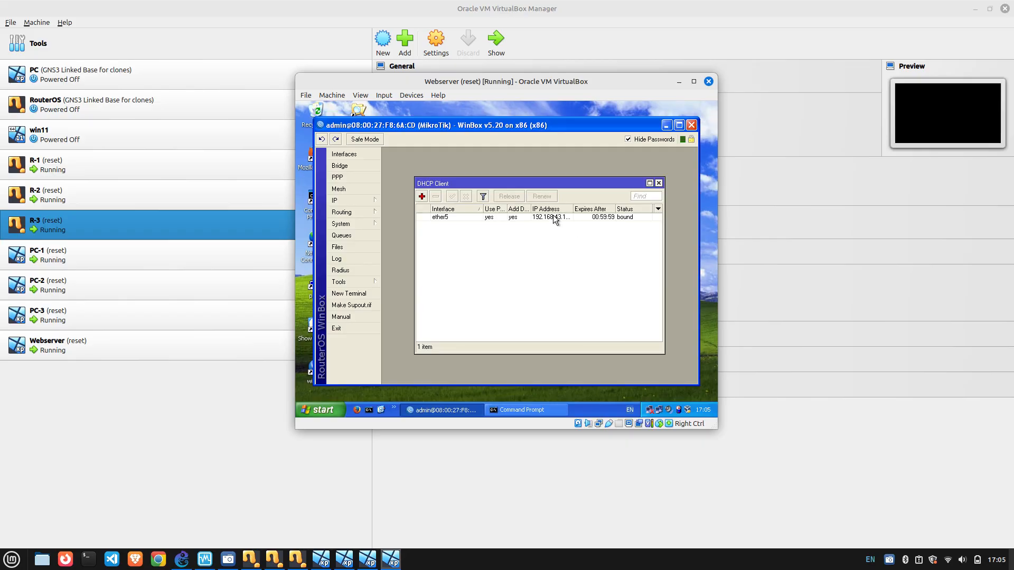
double_click(547, 220)
left_click(606, 206)
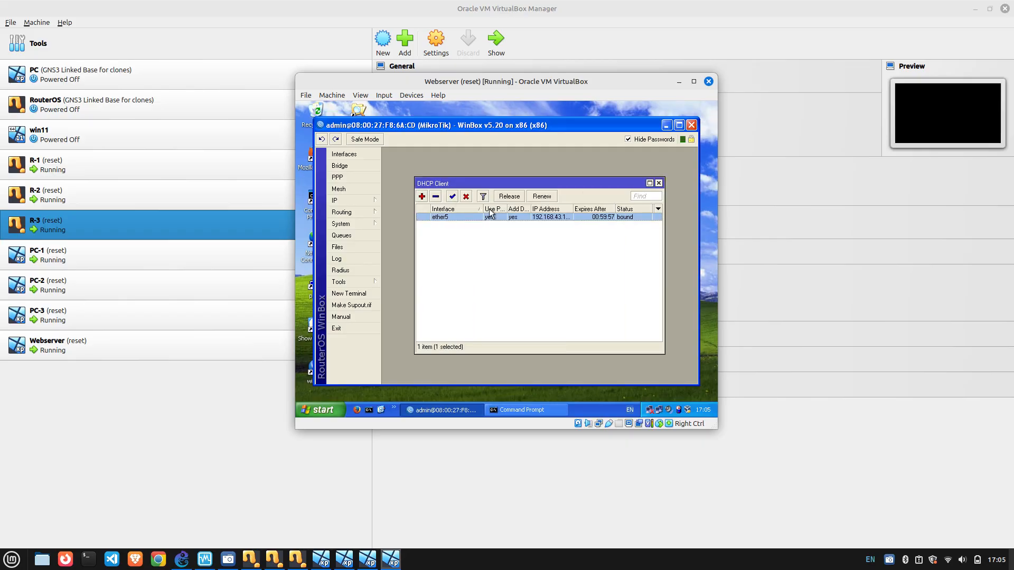
Inspect the dynamic address assigned to ether5 in the router's IP address list, and close the list.
left_click(357, 200)
left_click(404, 178)
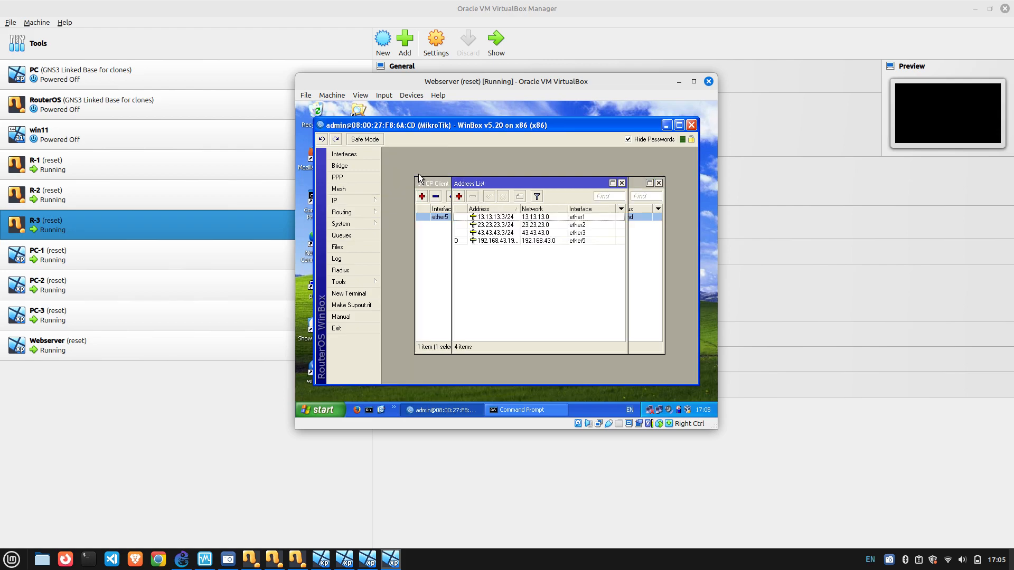
double_click(506, 241)
double_click(557, 251)
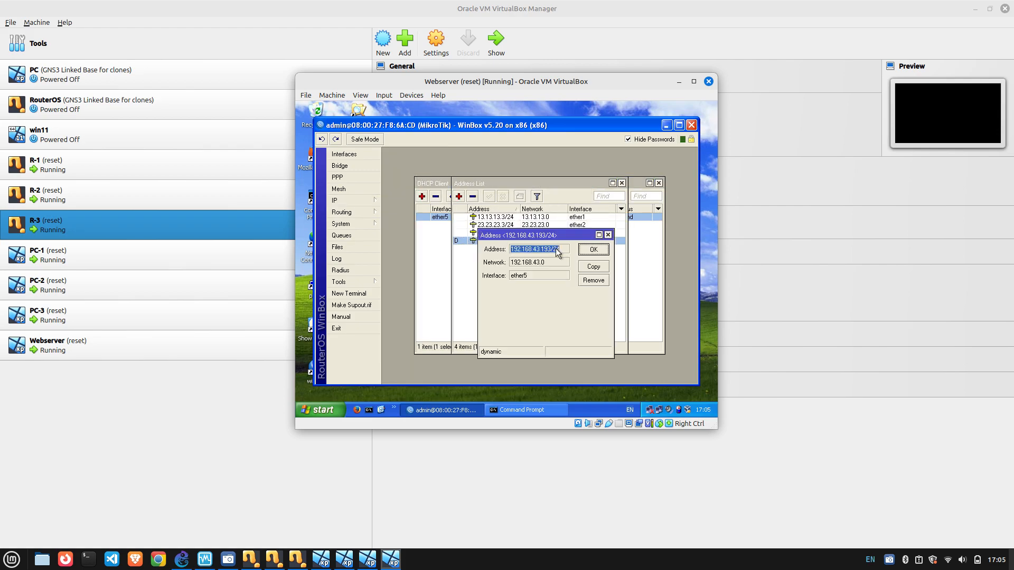
left_click(563, 250)
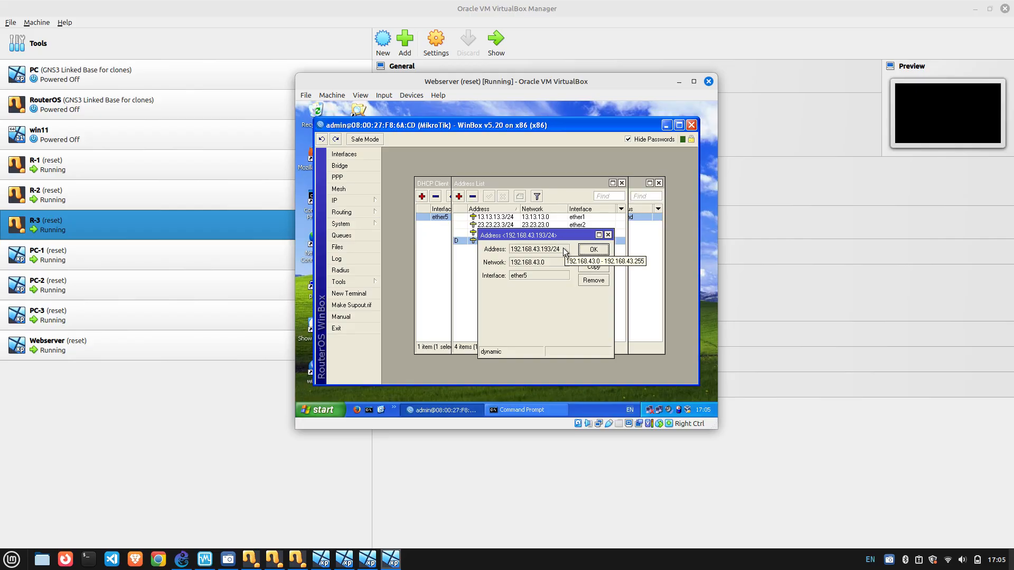
left_click(584, 252)
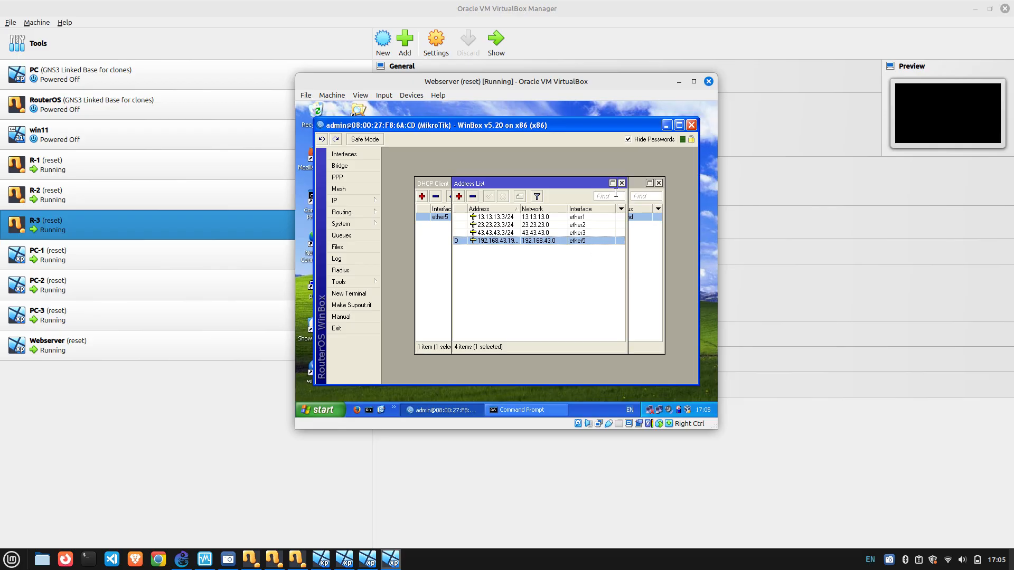
left_click(621, 183)
left_click(579, 266)
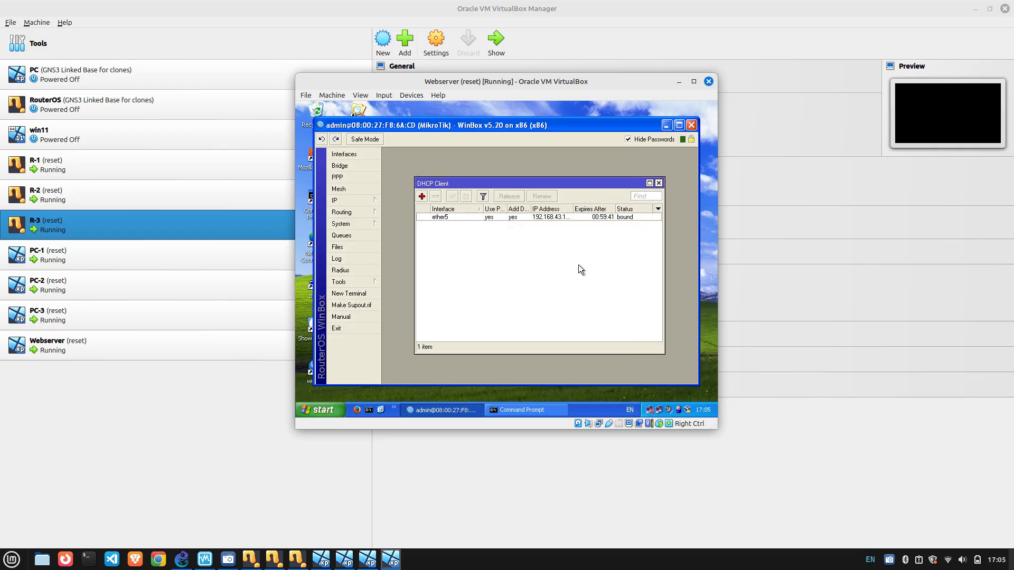
Review the router's DNS servers and remote request setting, and close the DNS settings.
left_click(350, 201)
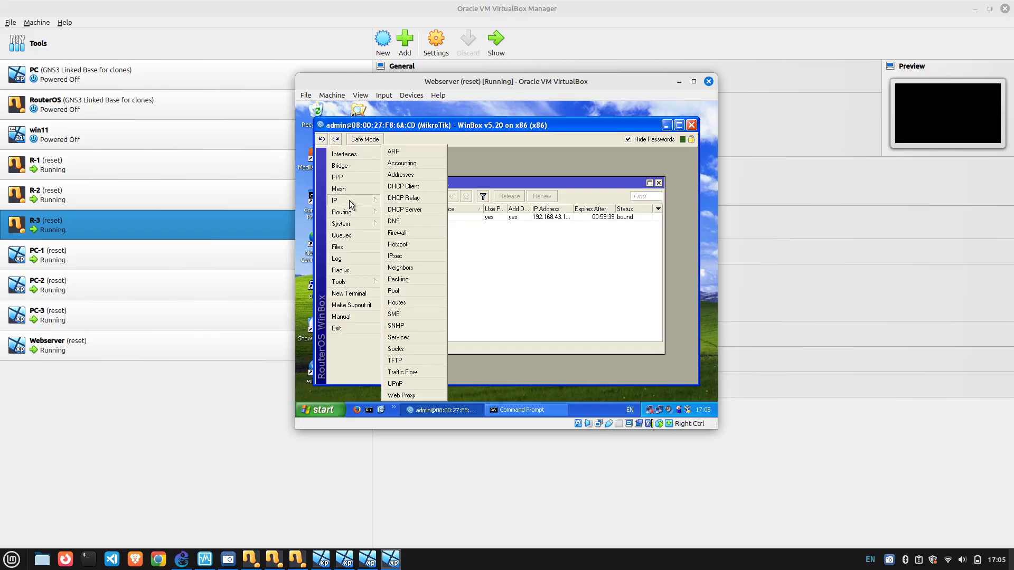
left_click(406, 223)
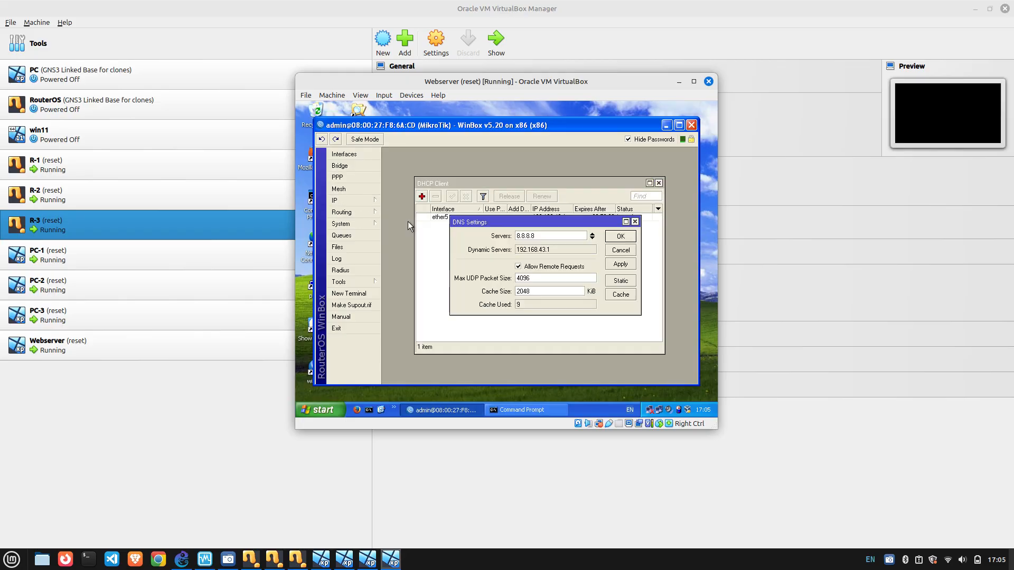
left_click(620, 238)
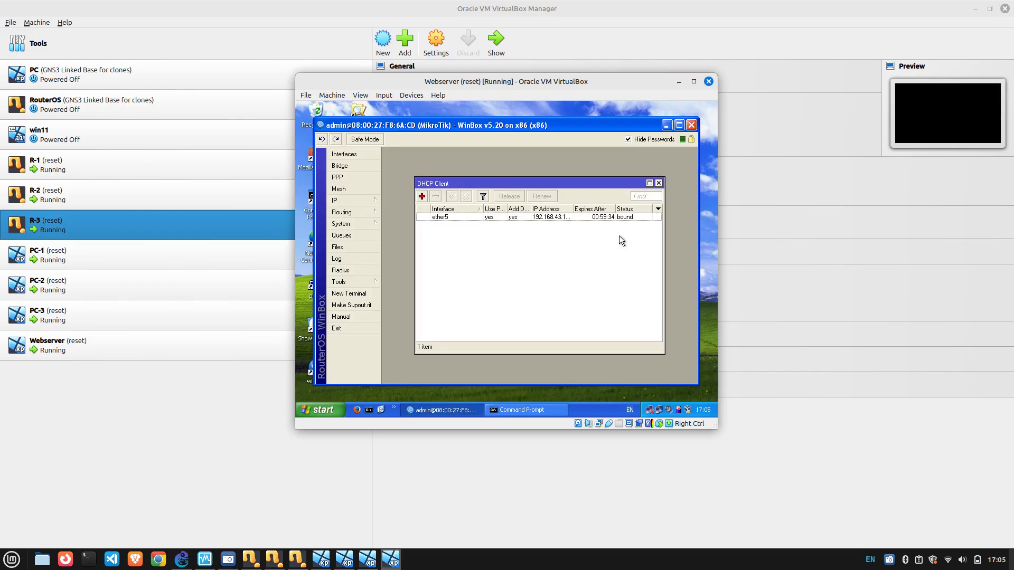
Check the chain, outgoing interface and action of the existing firewall NAT rule, and close the firewall window.
left_click(373, 198)
left_click(413, 229)
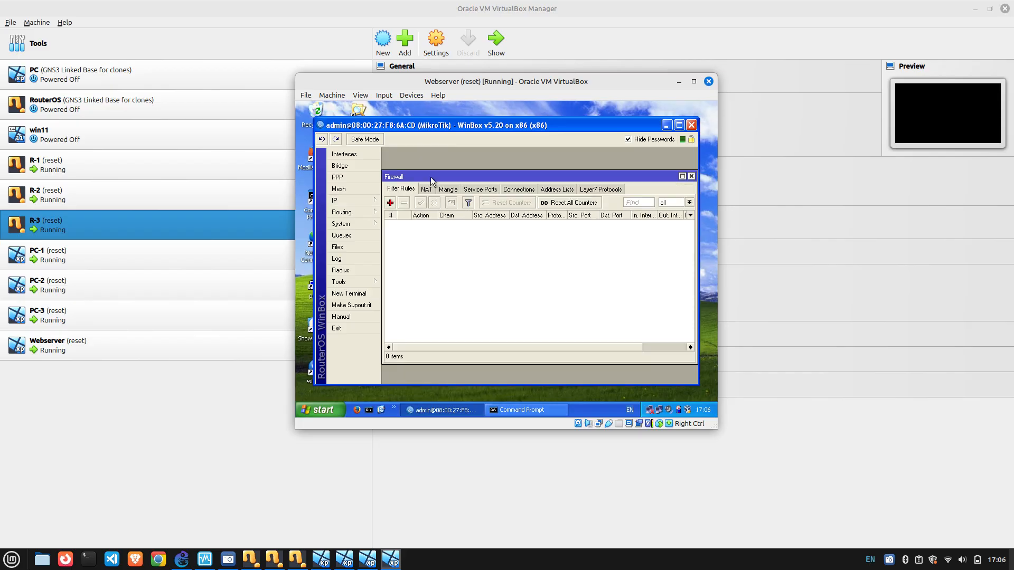
left_click(427, 189)
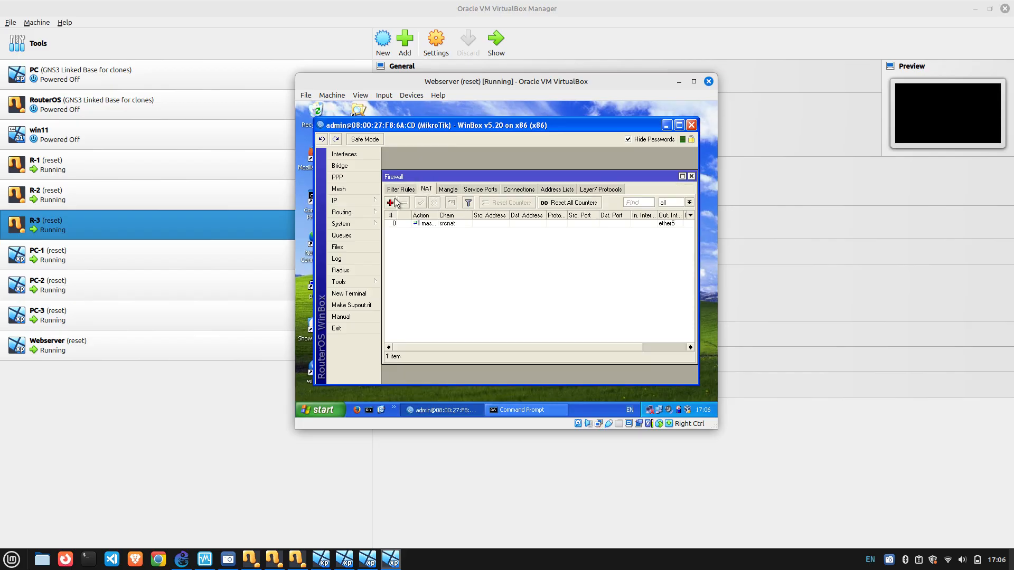
double_click(411, 224)
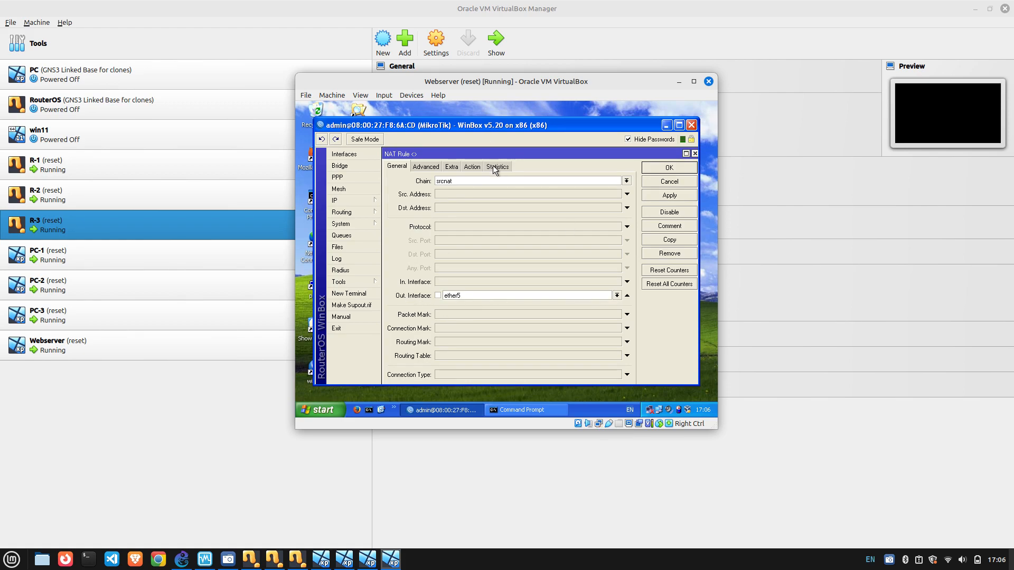
left_click(476, 167)
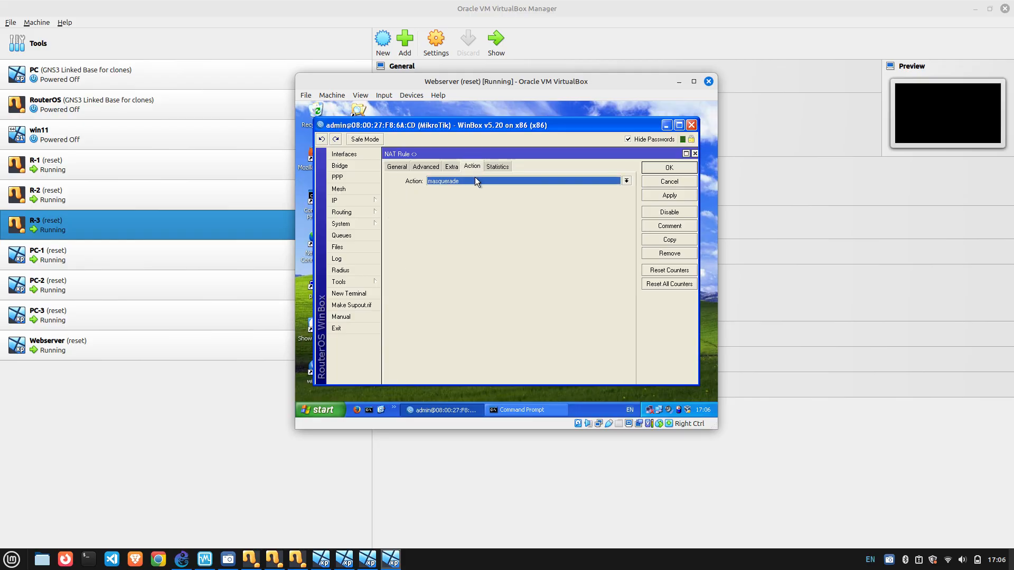
left_click(672, 167)
left_click(692, 177)
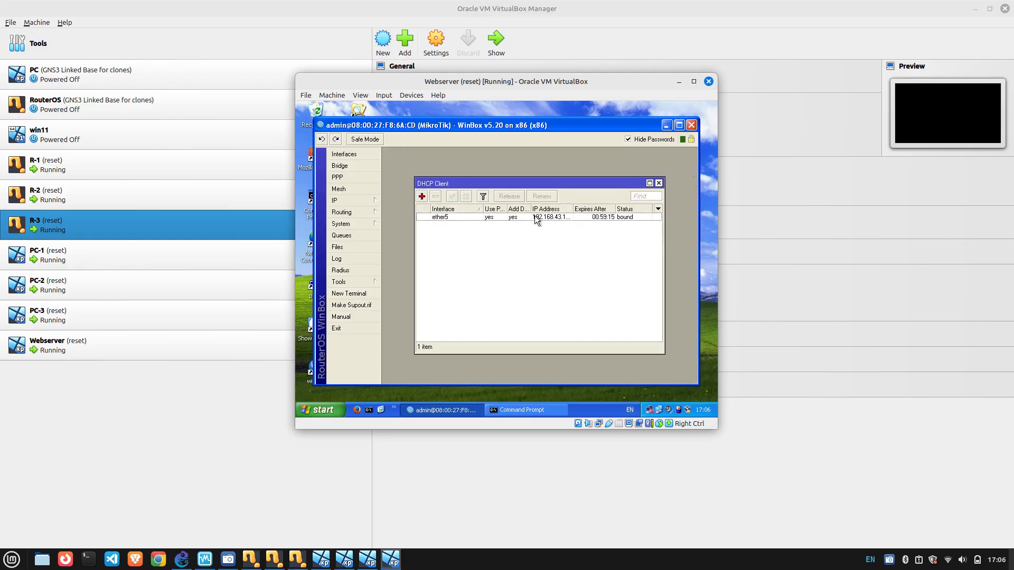
Ping 8.8.8.8 from a new router terminal and stop it after a few packets.
left_click(360, 295)
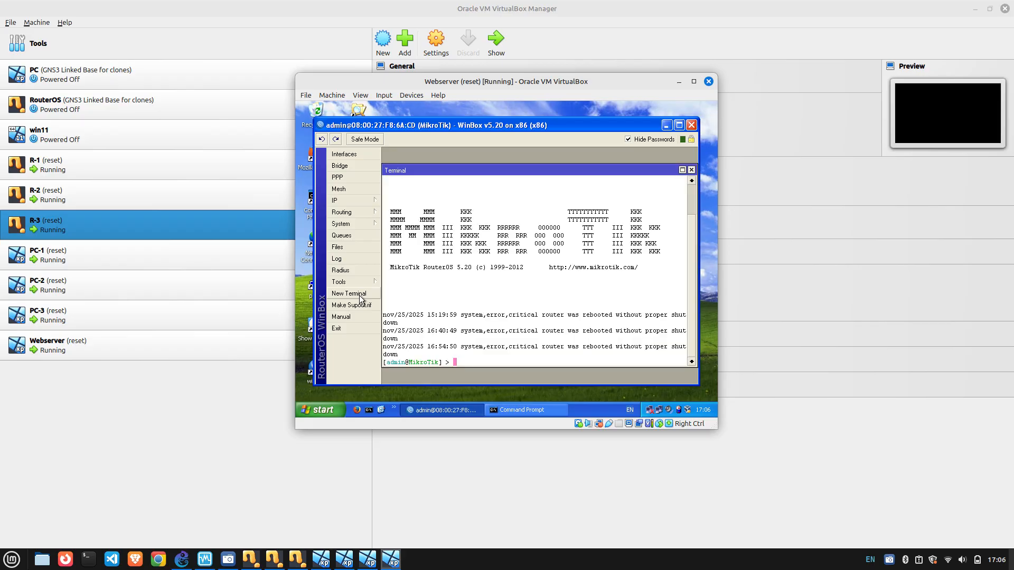
type("ping 8.8.8.8")
key("Return")
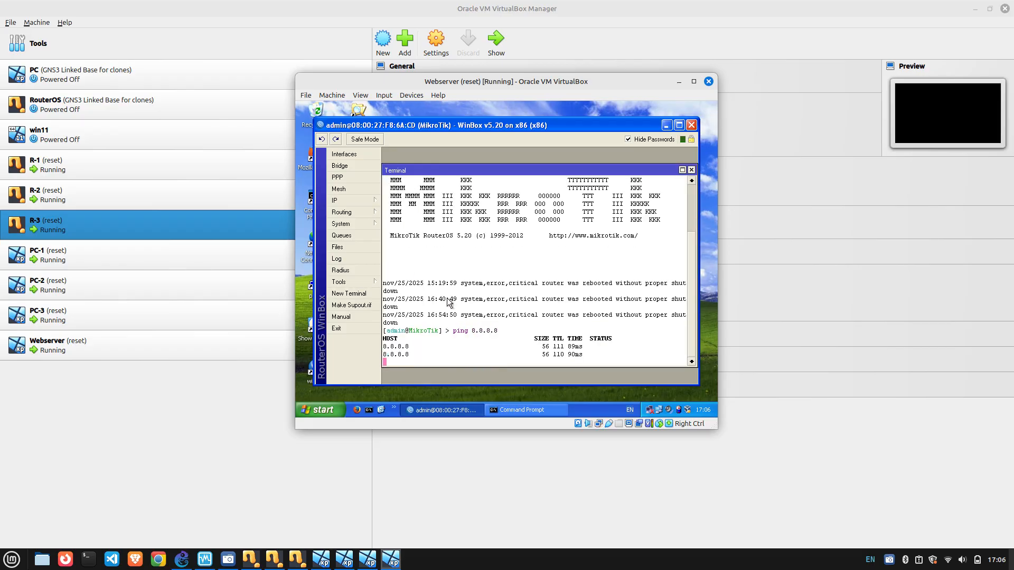
key("ctrl+c")
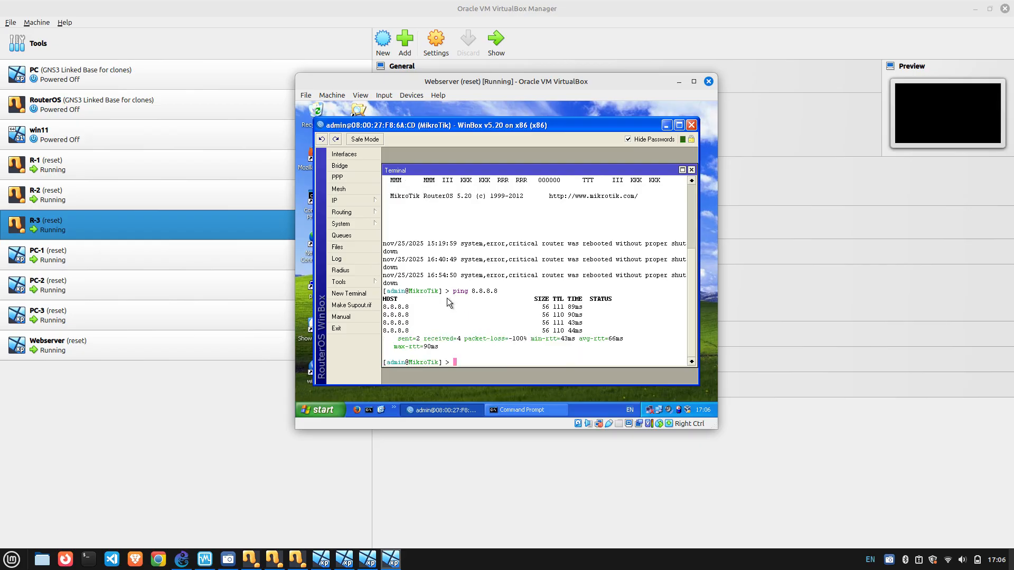
Recheck the configured DNS server over the open terminal and close the DNS settings without changes.
left_click(360, 200)
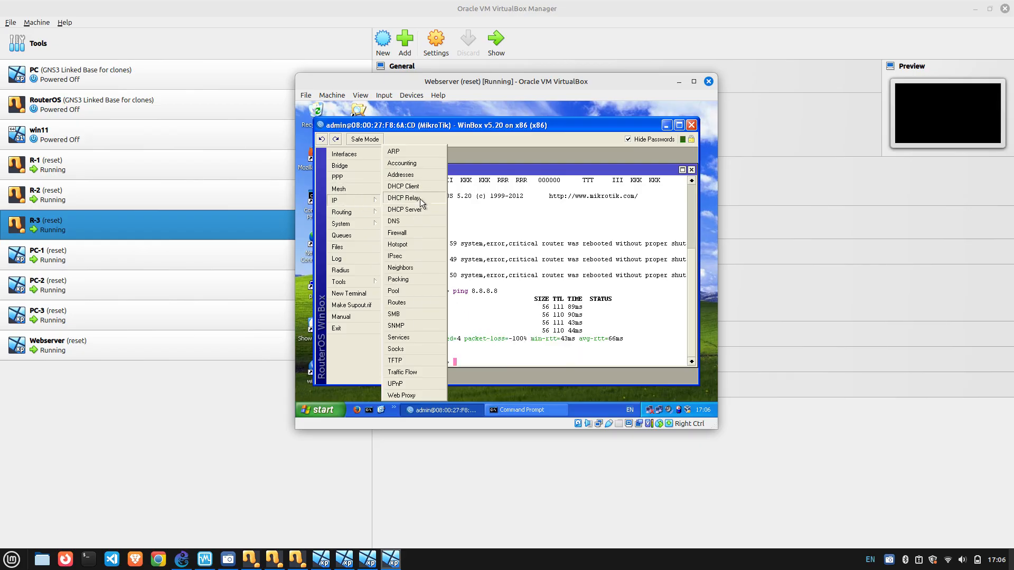
left_click(417, 217)
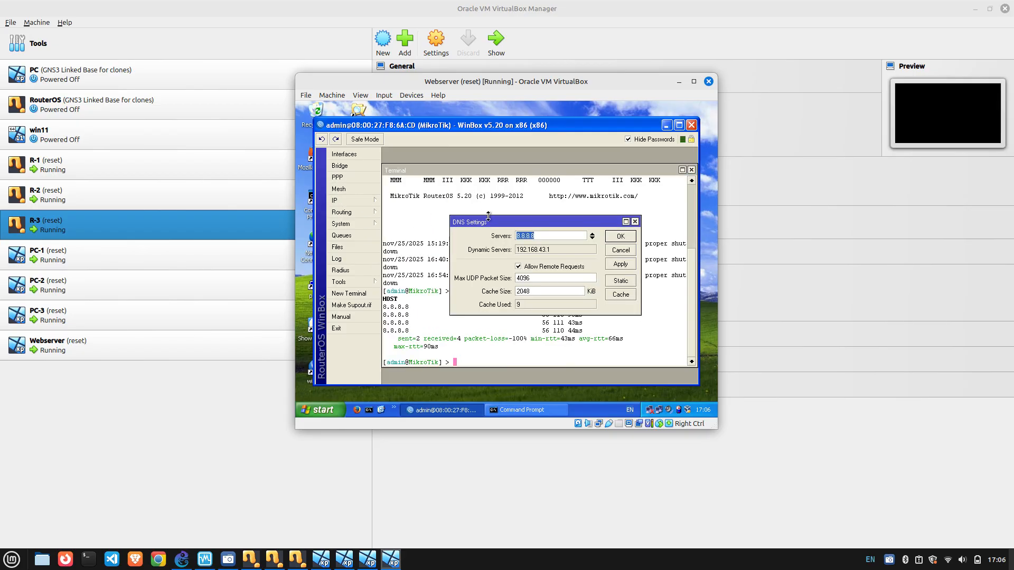
left_click(635, 223)
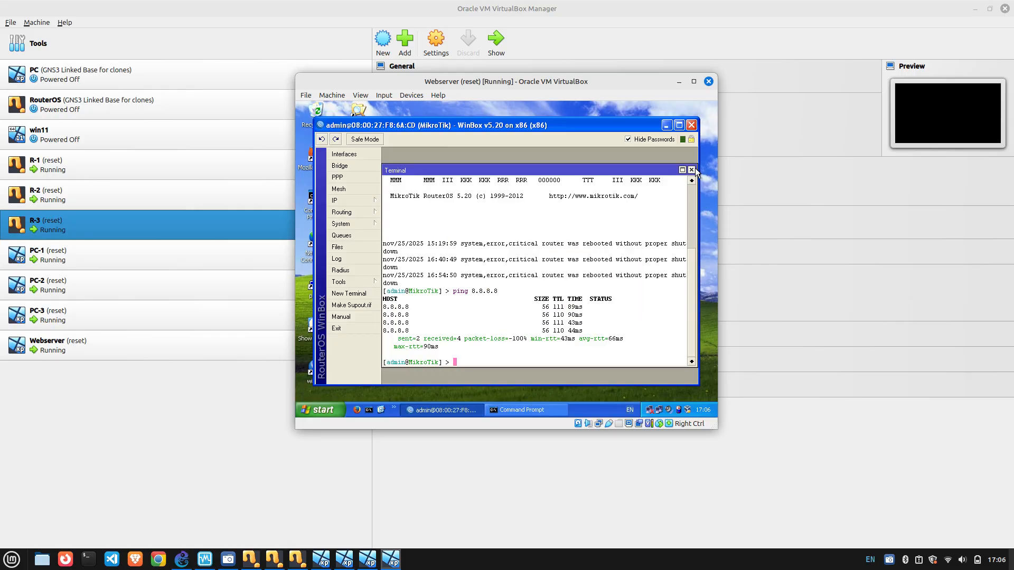
Close the terminal, open the R-3 route list and inspect the details of the dynamic 0.0.0.0/0 default route.
left_click(695, 170)
left_click(347, 201)
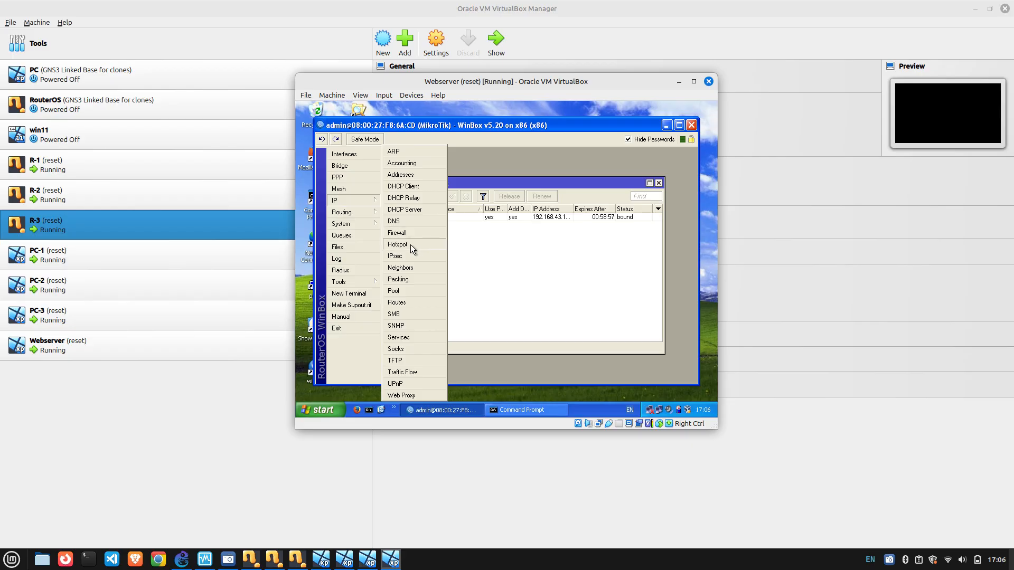
left_click(404, 301)
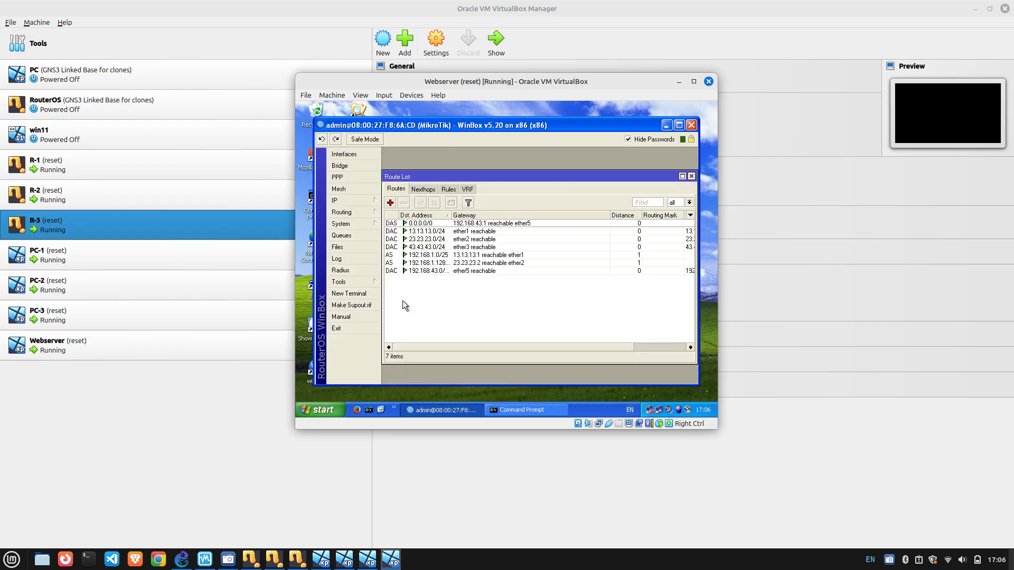
double_click(432, 224)
left_click(649, 188)
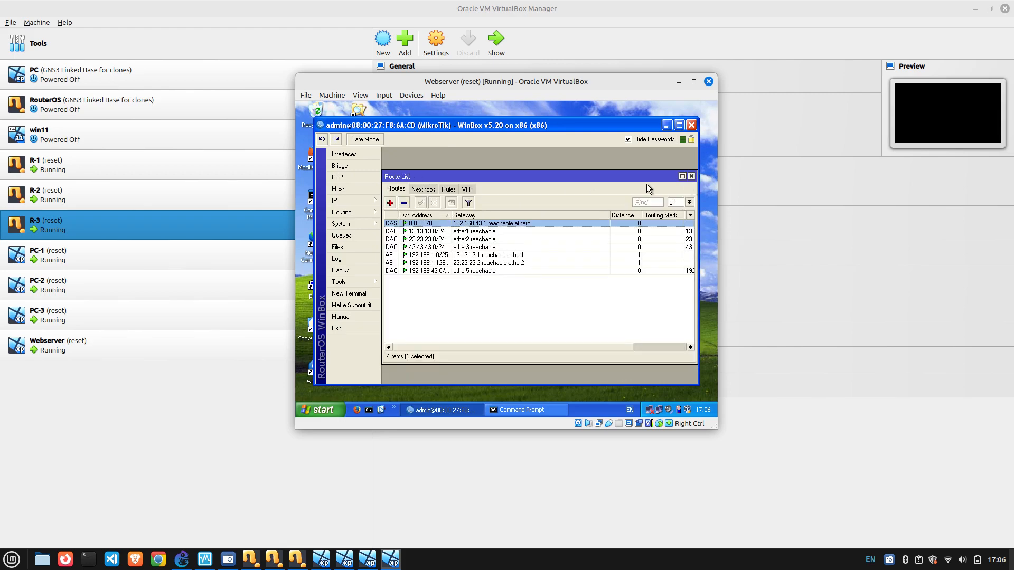
left_click(415, 217)
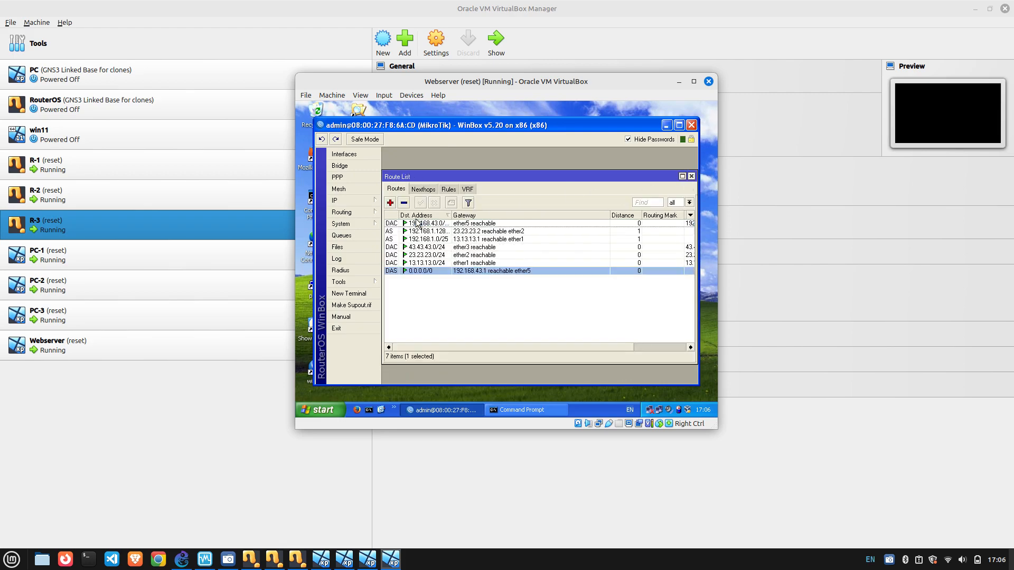
double_click(413, 271)
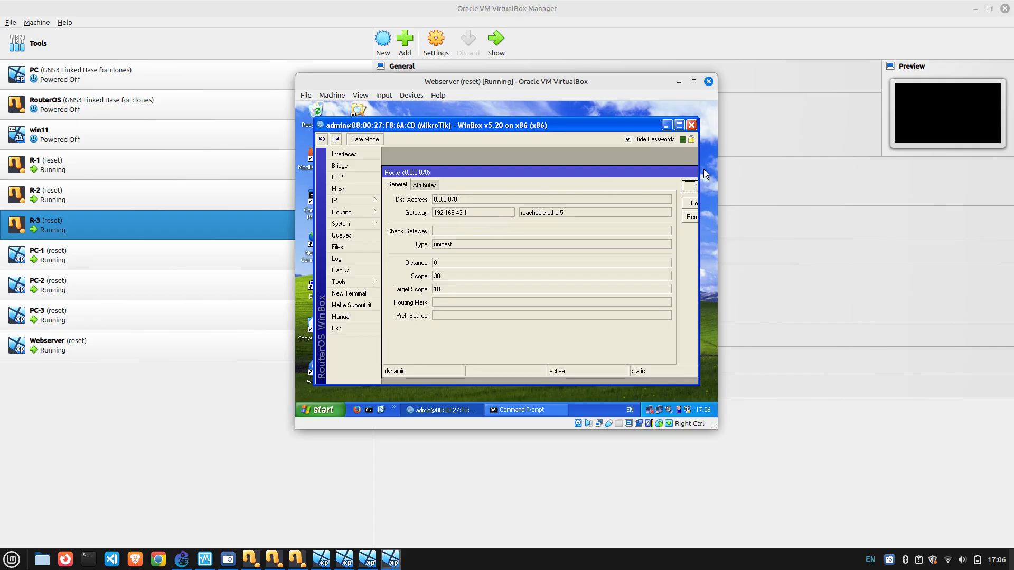
left_click(691, 187)
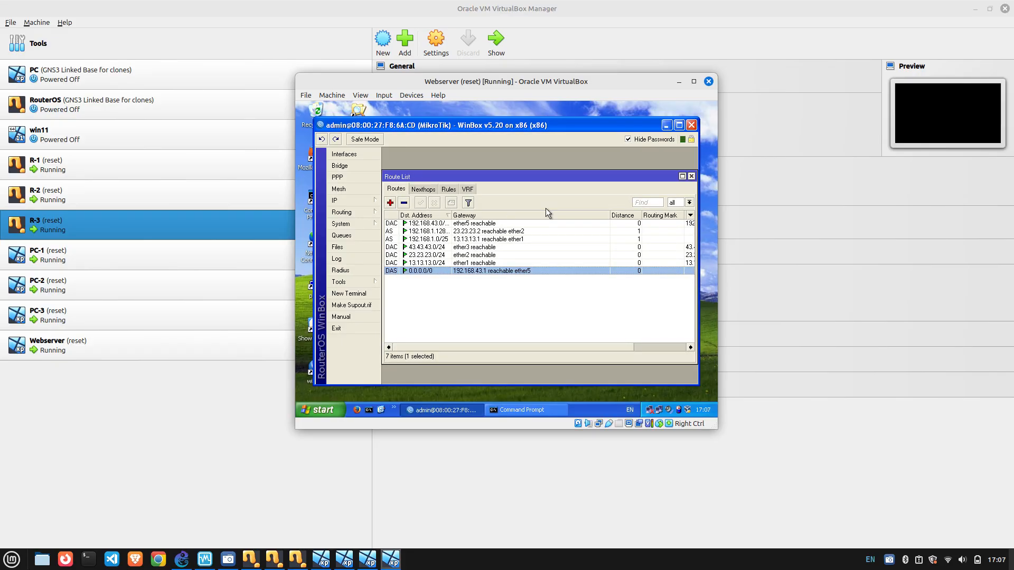
left_click(375, 203)
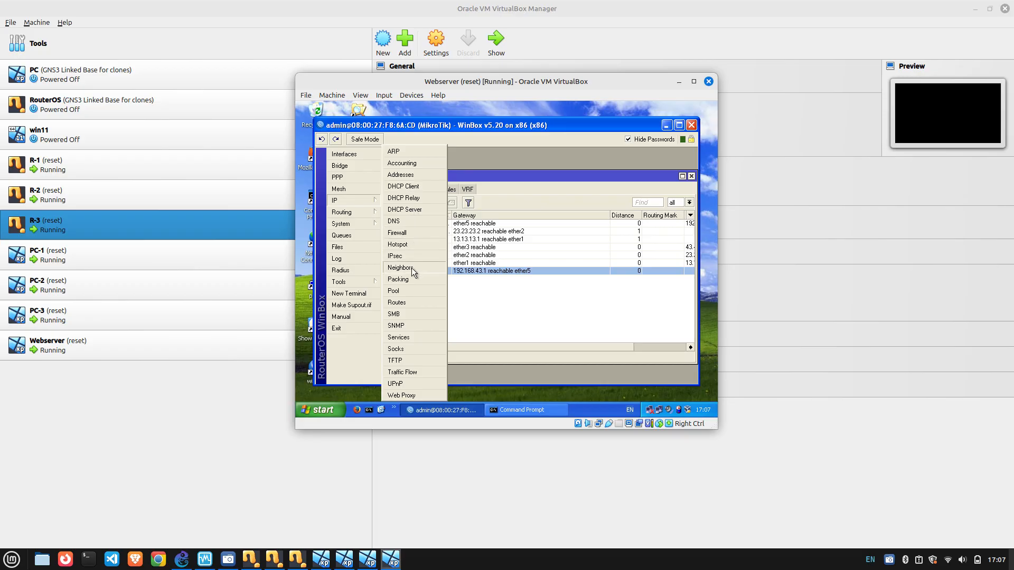
left_click(405, 303)
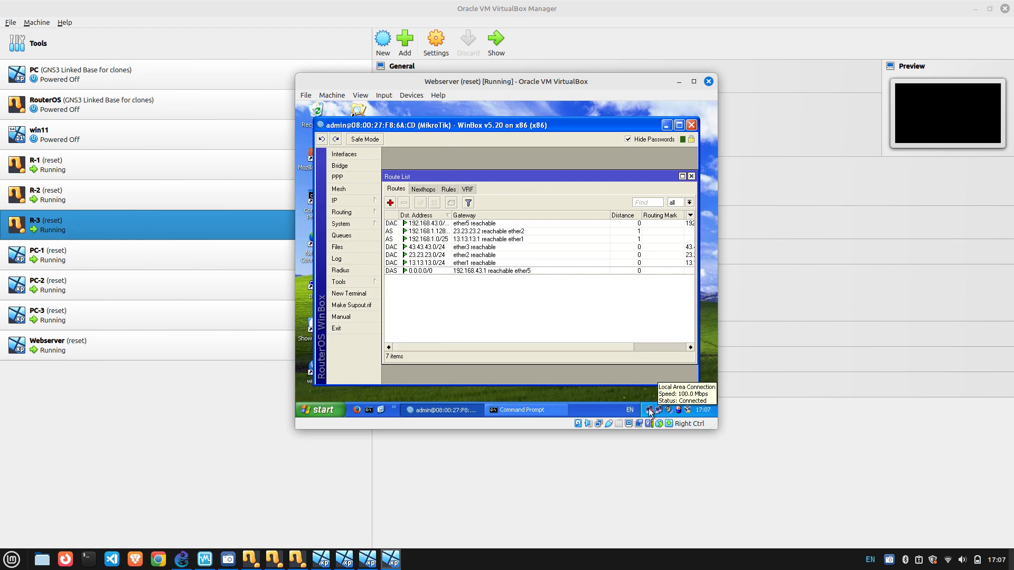
Review the DNS server and remote request settings on R-3 again, and close them without changes.
left_click(358, 201)
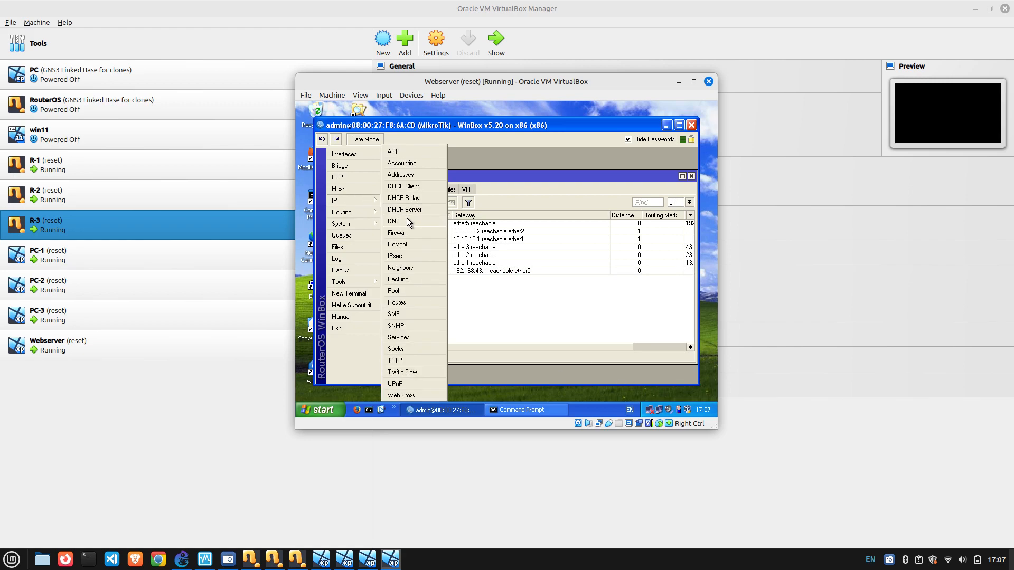
left_click(407, 220)
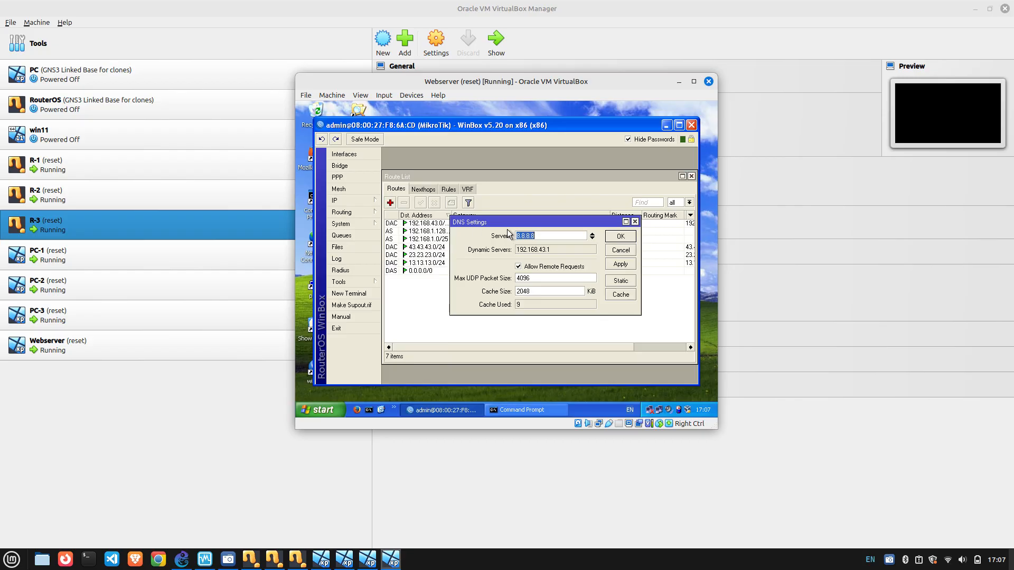
left_click(621, 237)
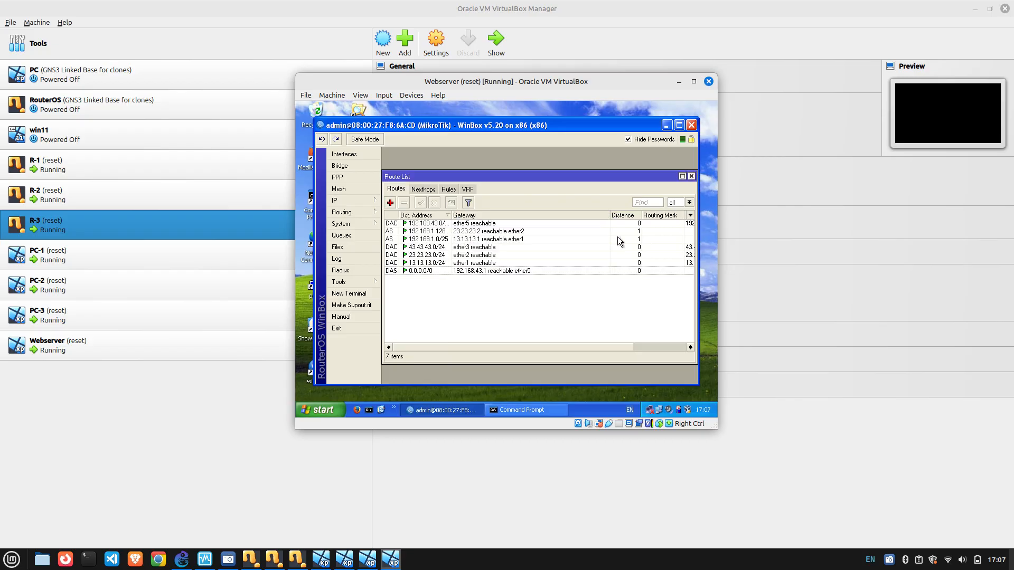
left_click(363, 201)
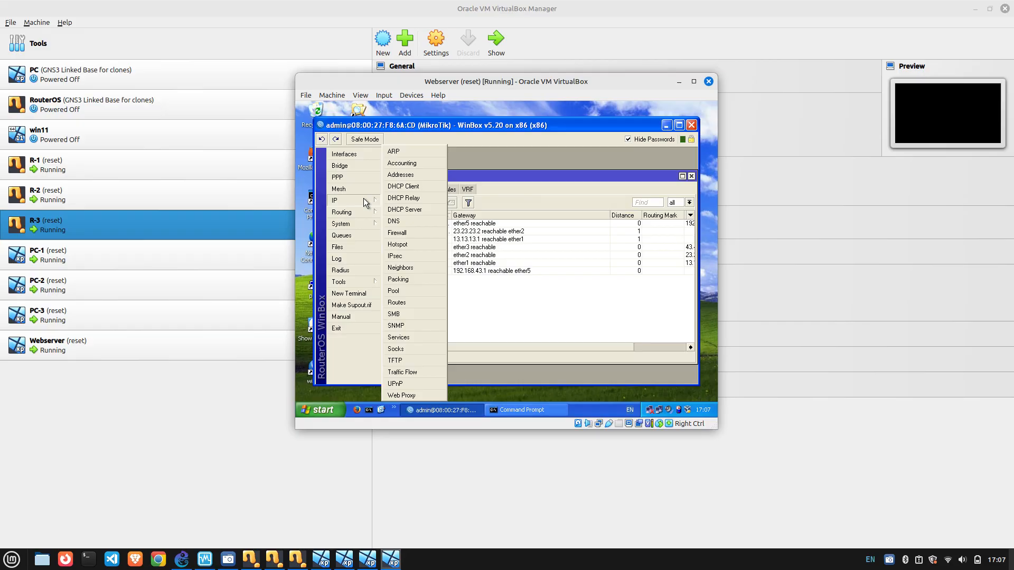
left_click(408, 221)
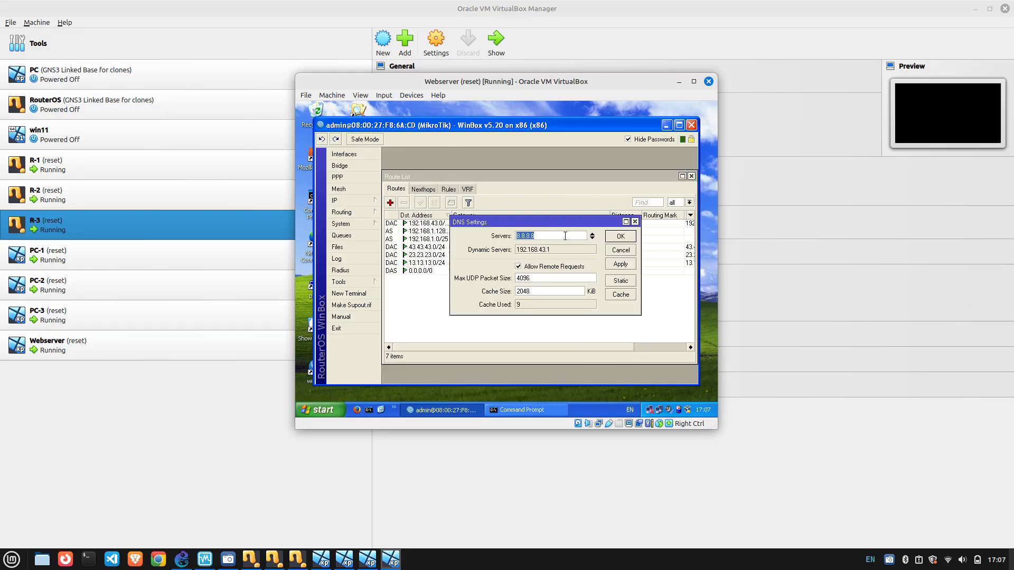
left_click(566, 237)
double_click(539, 237)
left_click(547, 236)
left_click(619, 237)
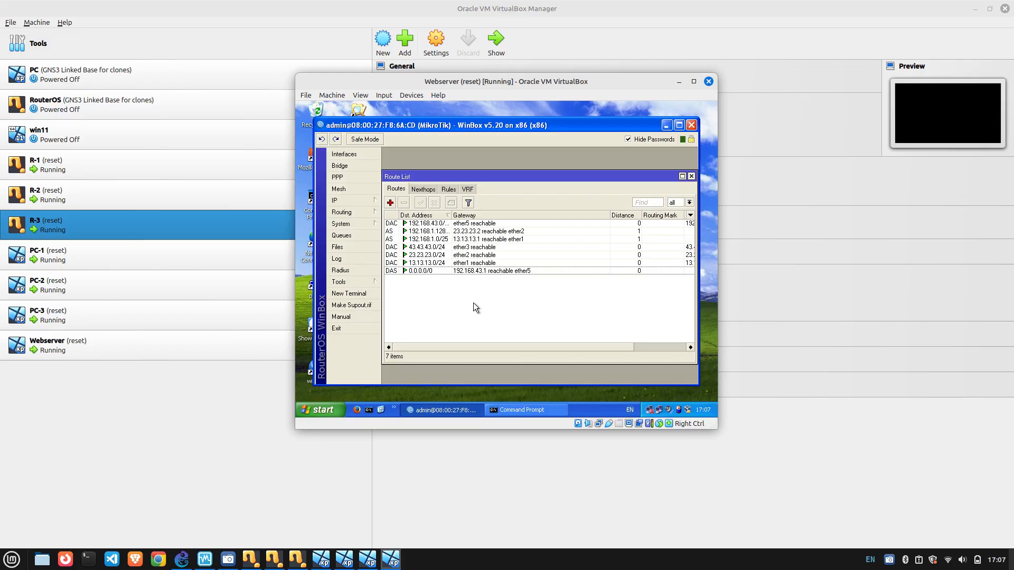
Switch to the PC-1 machine, inspect the destination and gateway of its router's 0.0.0.0/0 route, and close the route unchanged.
left_click(321, 560)
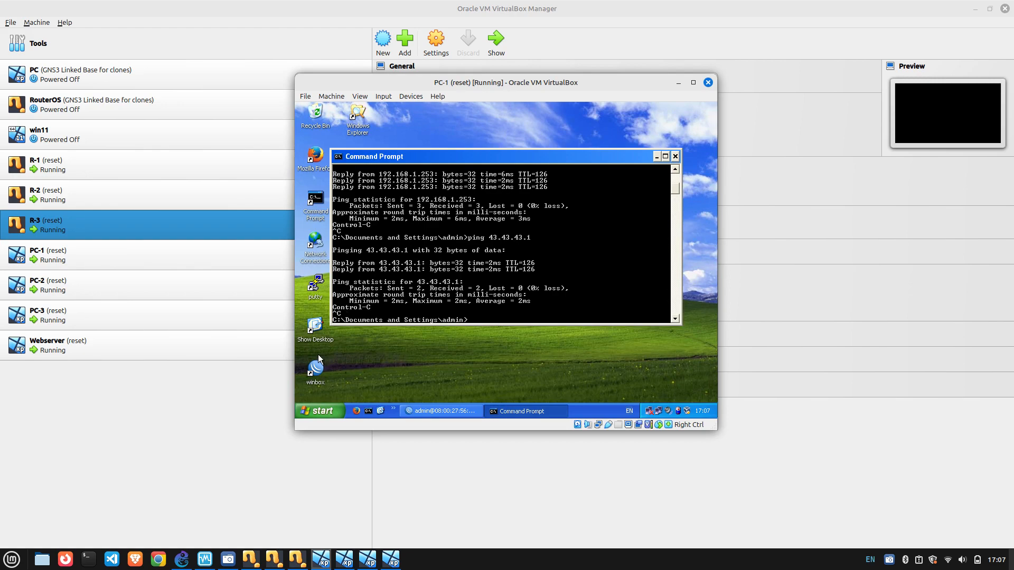
left_click(443, 408)
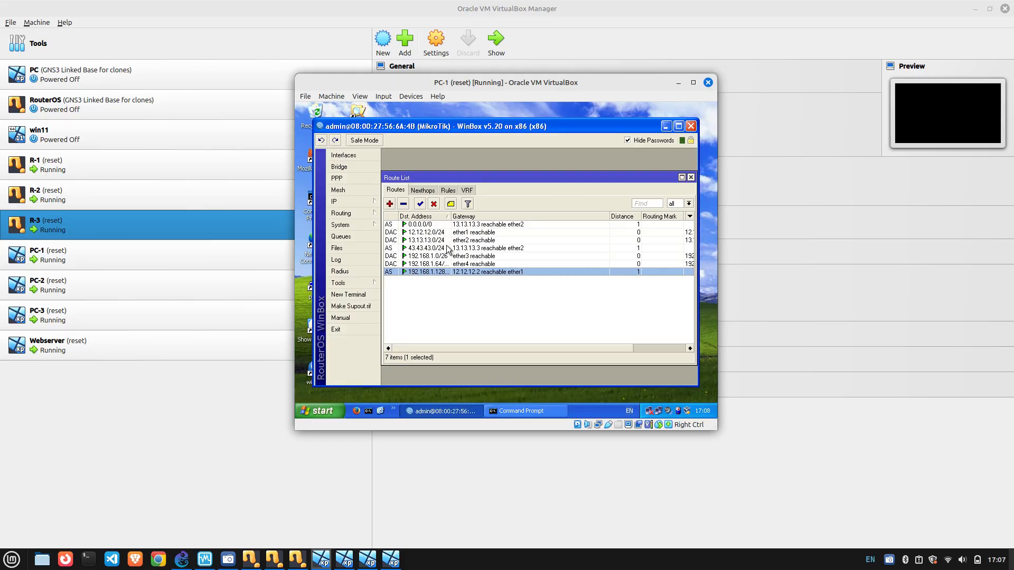
double_click(451, 222)
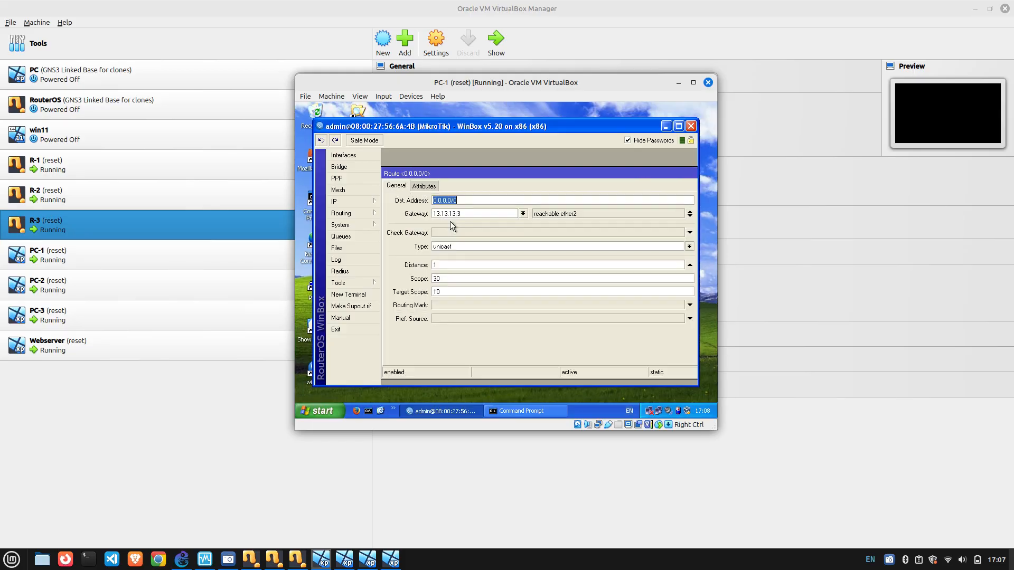
left_click(510, 203)
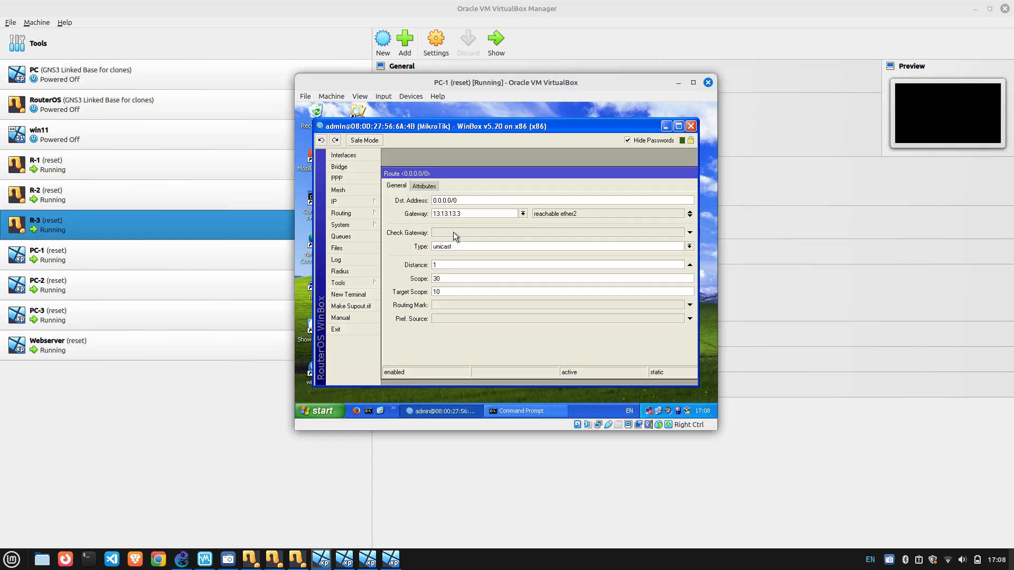
key("Escape")
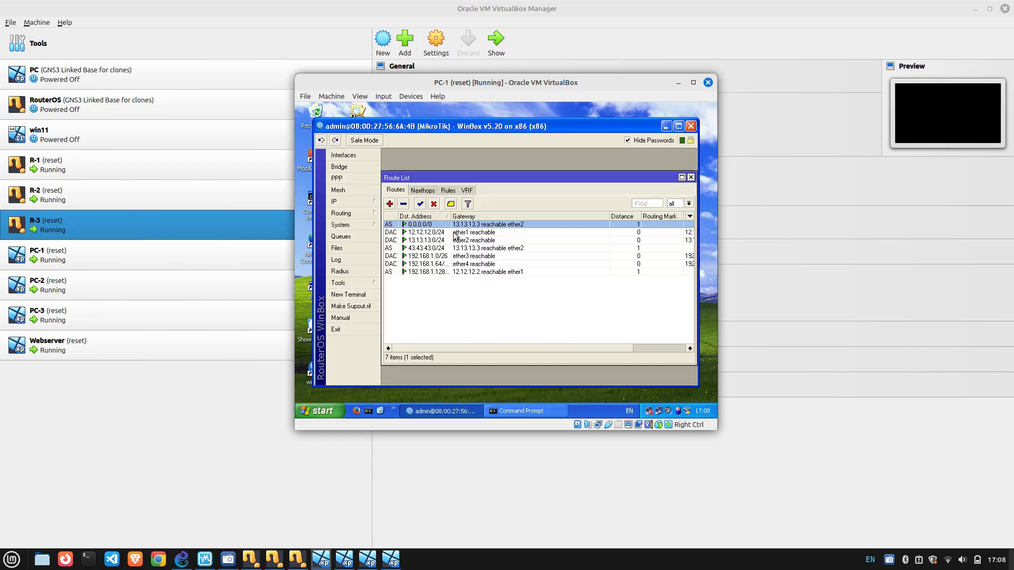
Switch to the PC-3 machine, inspect the destination and gateway of its router's 0.0.0.0/0 route, and close the route unchanged.
left_click(367, 560)
left_click(424, 410)
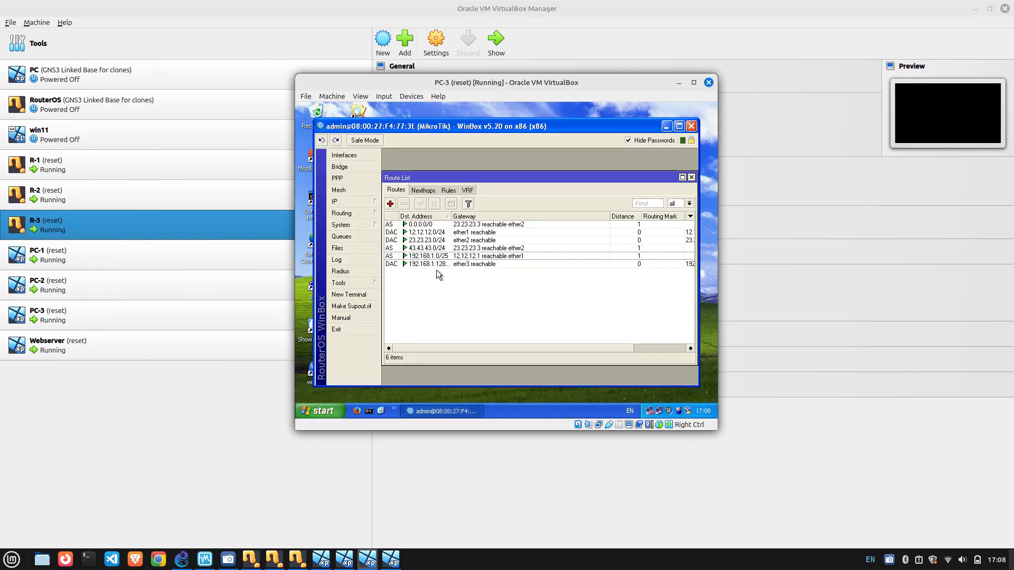
double_click(403, 225)
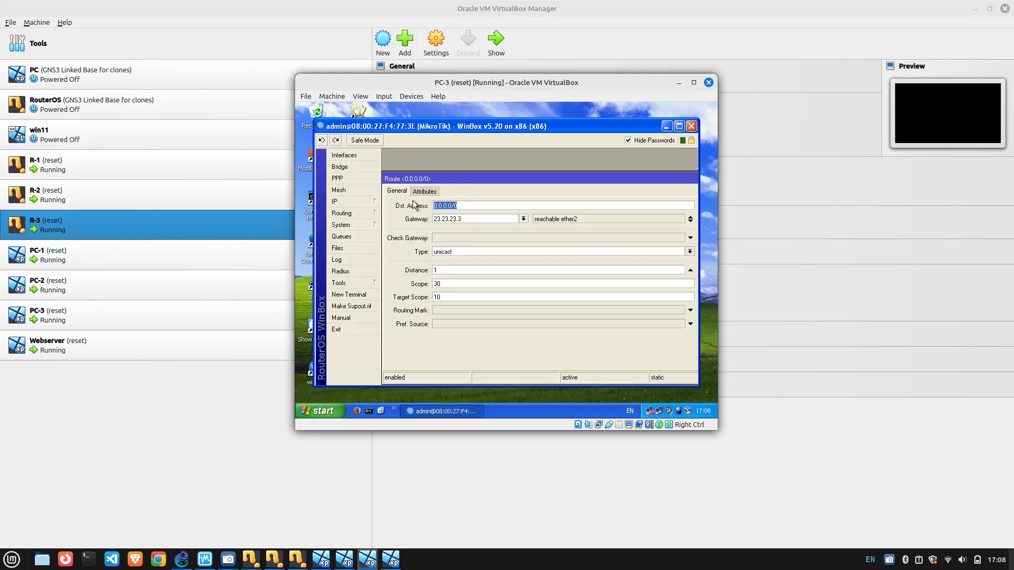
left_click(468, 210)
left_click_drag(469, 218, 426, 220)
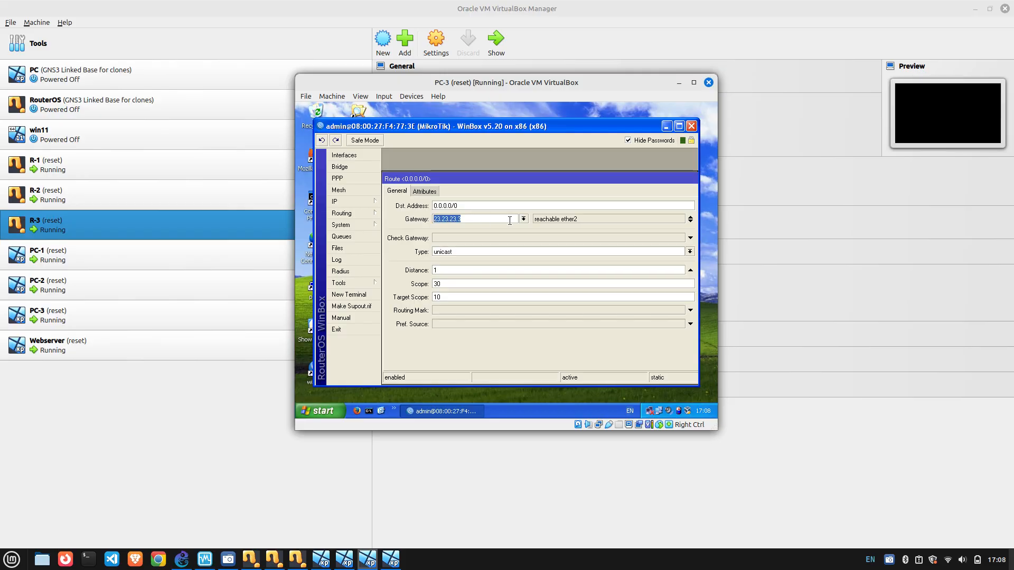
key("Escape")
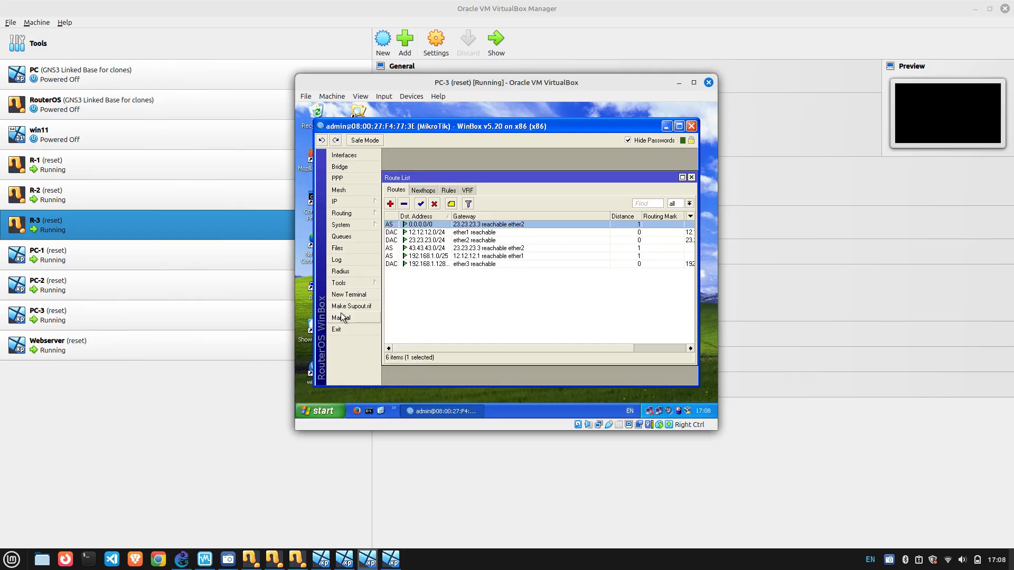
Ping 8.8.8.8 from a new router terminal on PC-3, stop it after a few packets, and close WinBox.
left_click(353, 294)
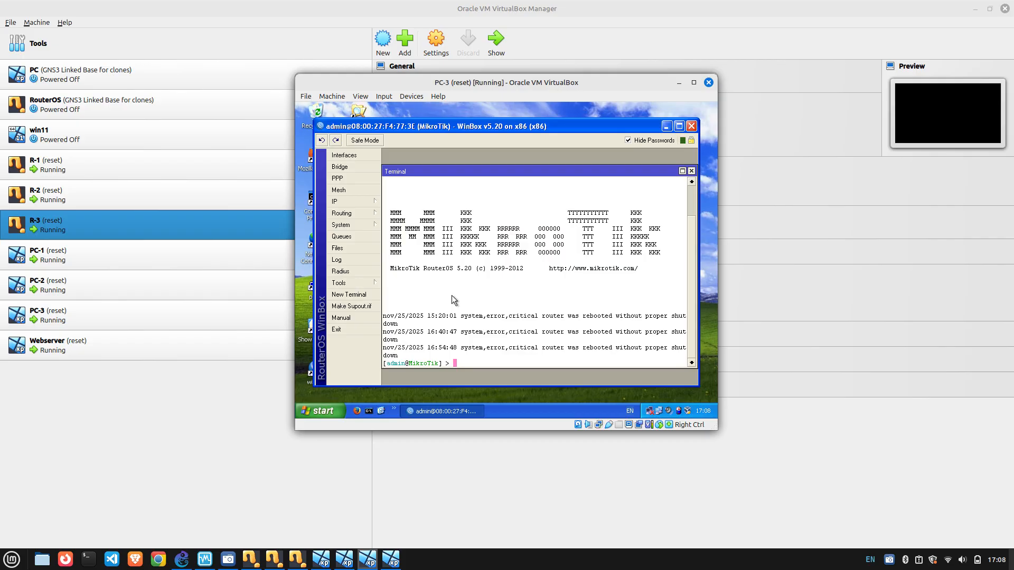
type("pig")
key("BackSpace")
key("BackSpace")
type("ng 8.8.8.8")
key("Return")
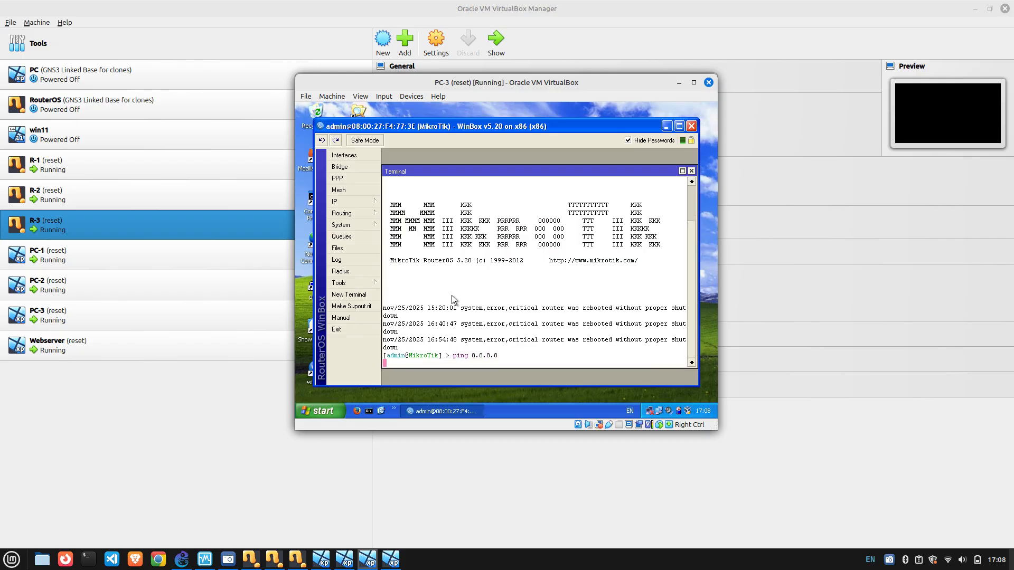
key("ctrl+c")
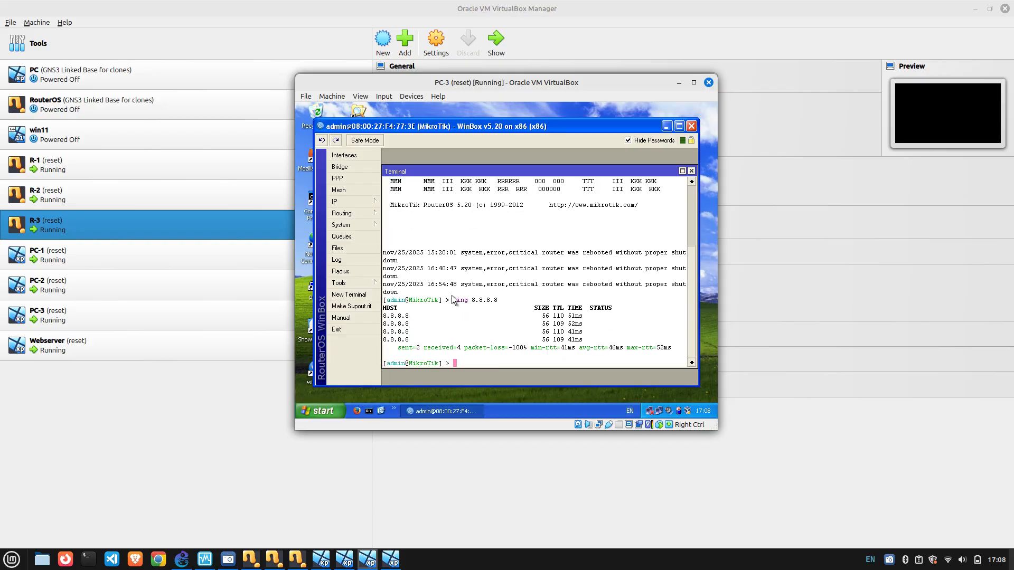
left_click(691, 127)
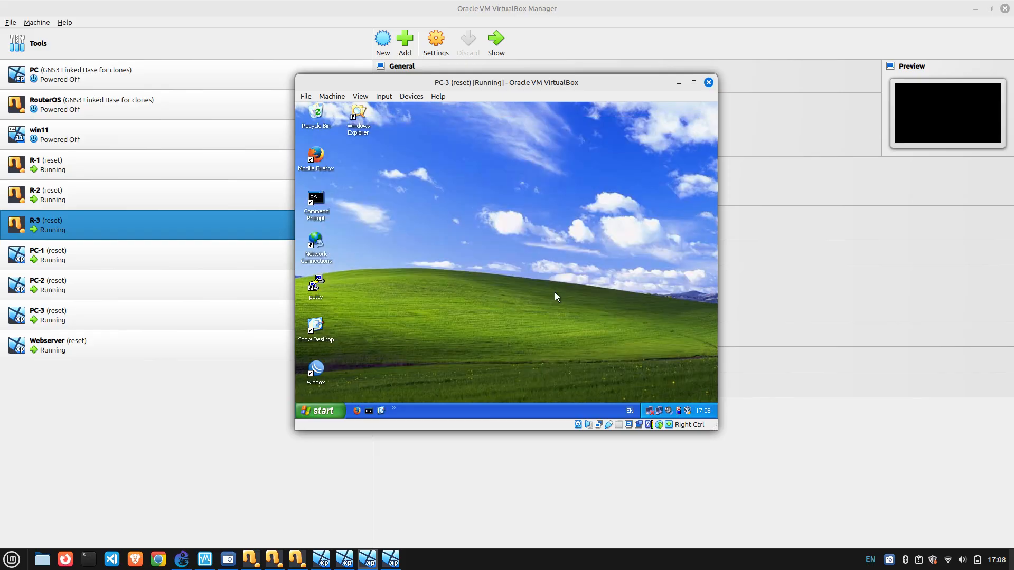
On PC-1, minimize WinBox, check the connection's TCP/IP address, gateway and preferred DNS server, and close the connection dialogs.
left_click(321, 560)
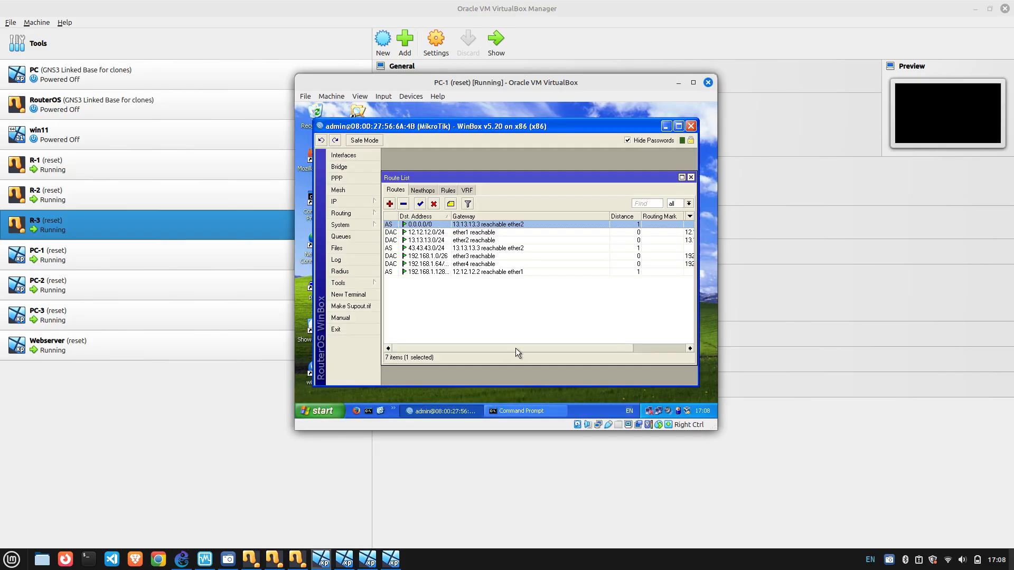
left_click(668, 128)
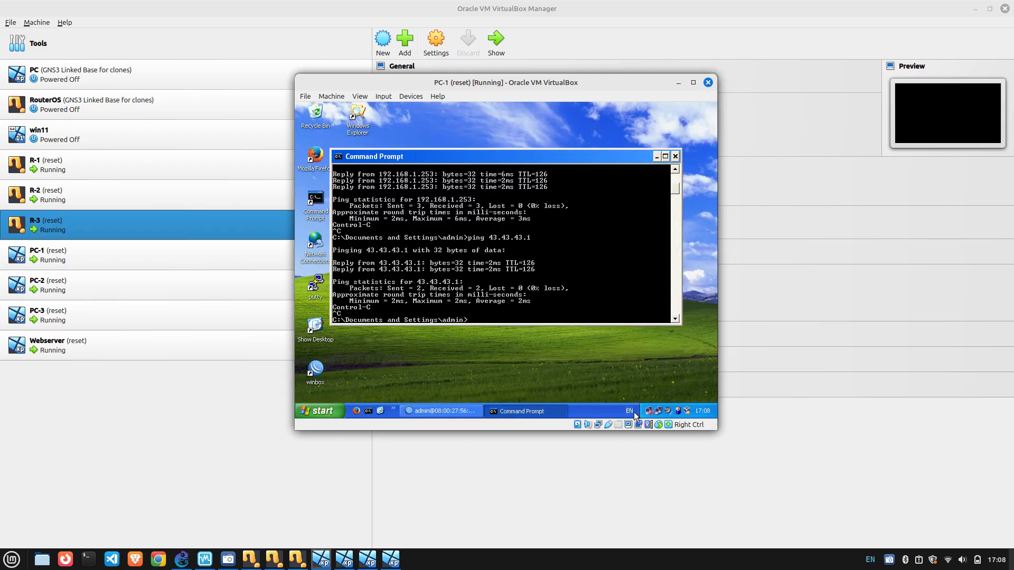
double_click(658, 411)
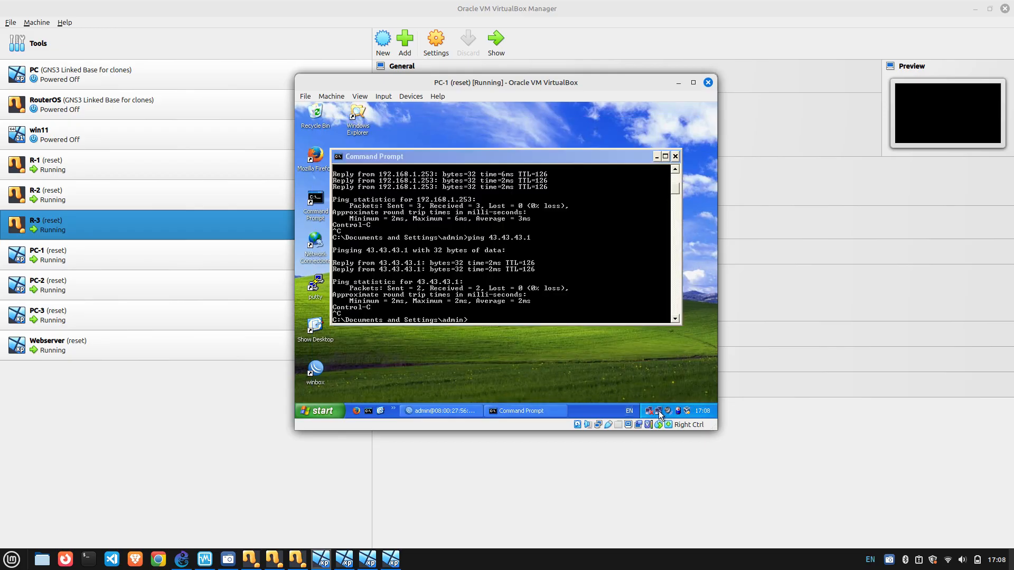
left_click(442, 343)
double_click(405, 230)
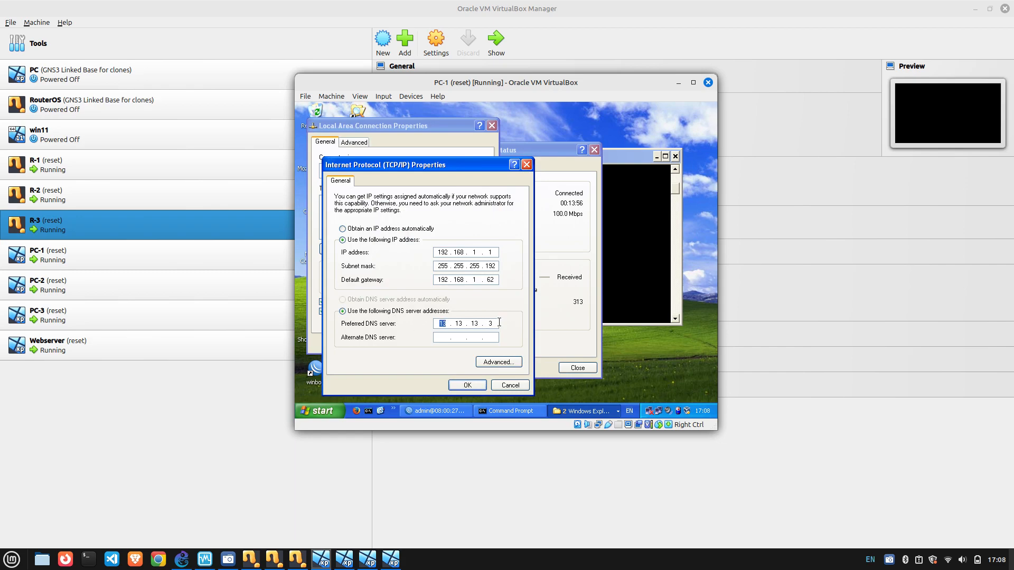
left_click(466, 384)
double_click(394, 233)
left_click(467, 385)
left_click(423, 344)
left_click(577, 368)
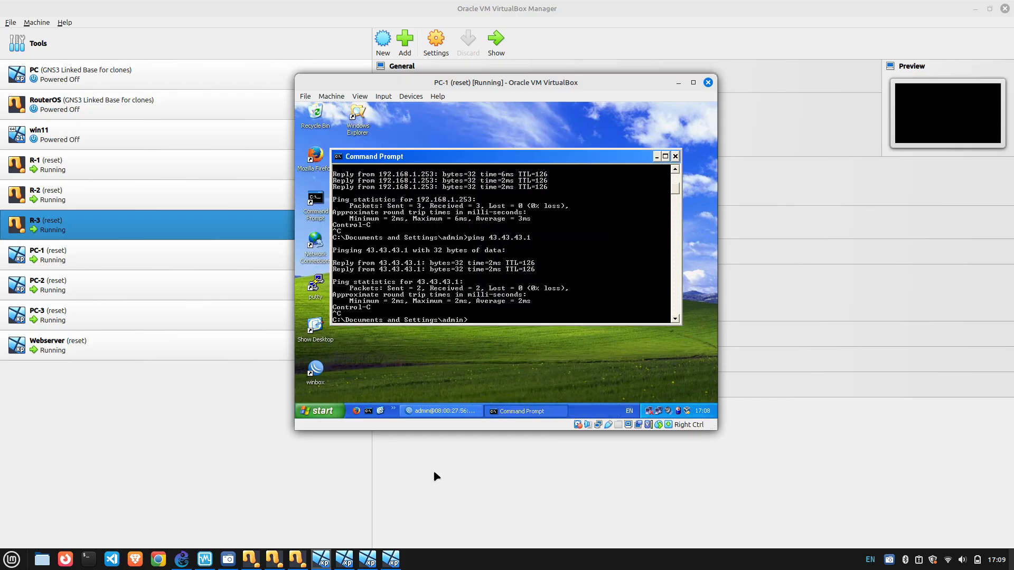
Switch to the PC-3 machine, check the connection's TCP/IP address, gateway and preferred DNS server, and close the properties dialogs unchanged.
left_click(367, 560)
double_click(661, 410)
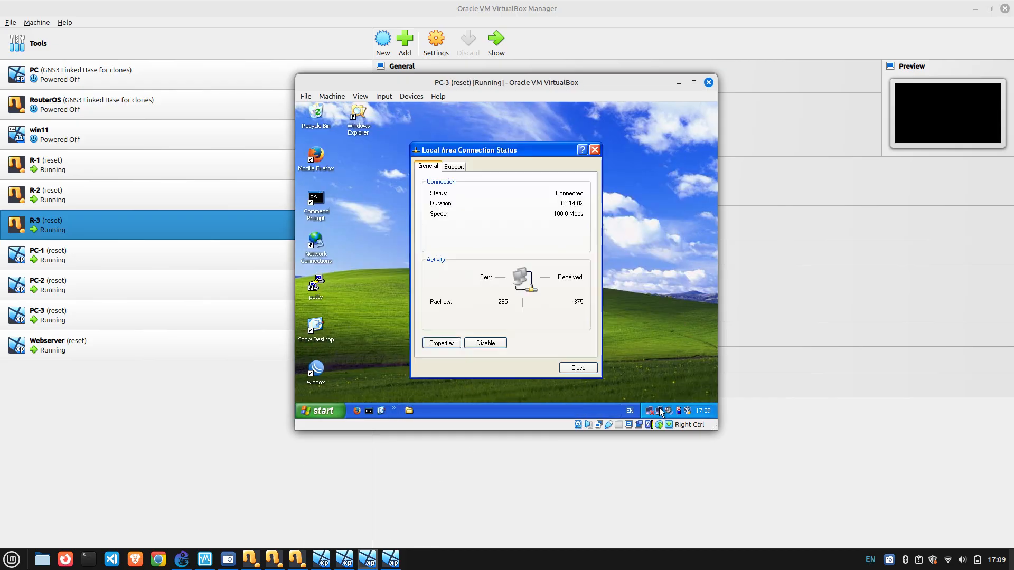
left_click(441, 343)
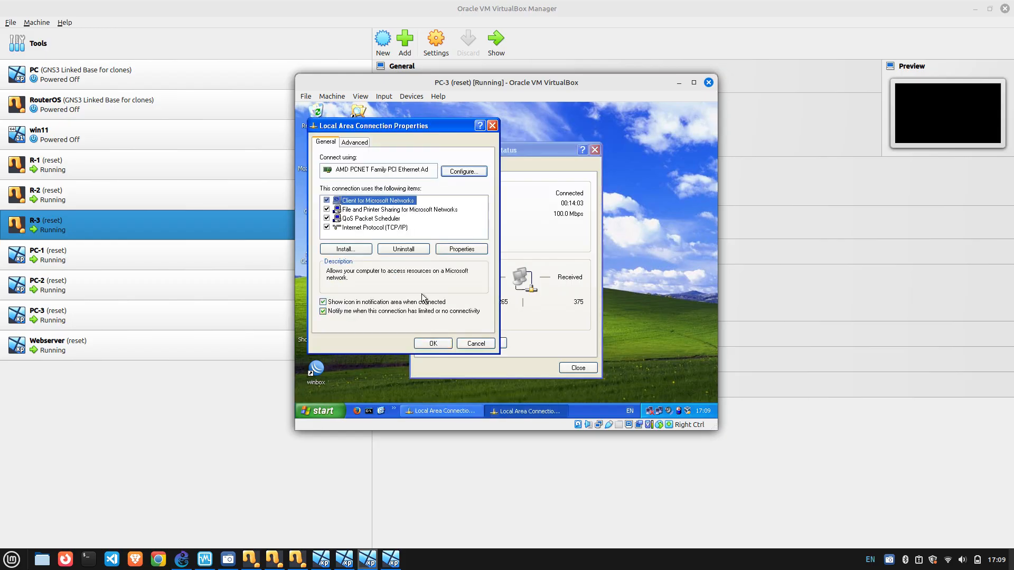
double_click(399, 229)
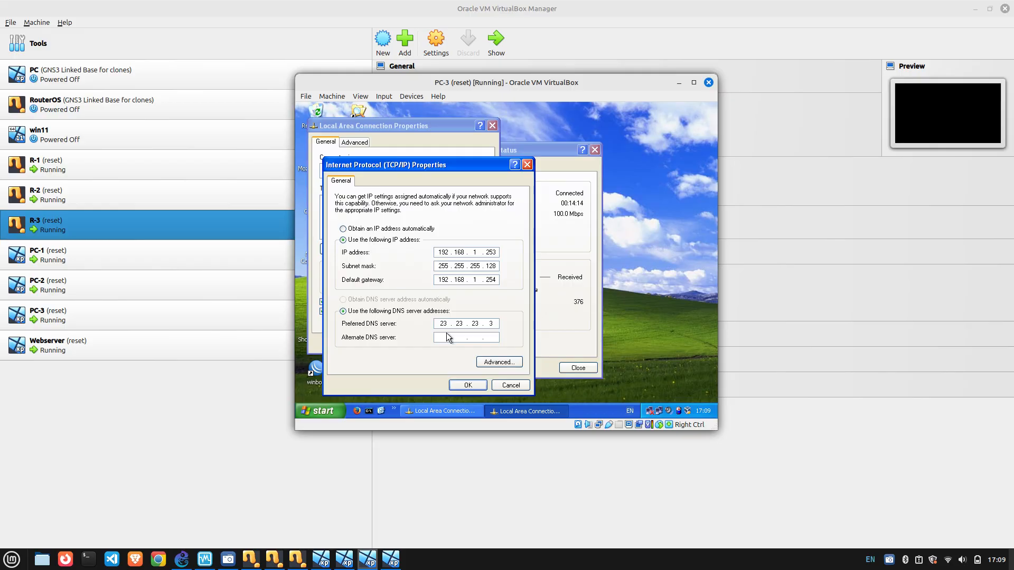
left_click(473, 386)
left_click(433, 344)
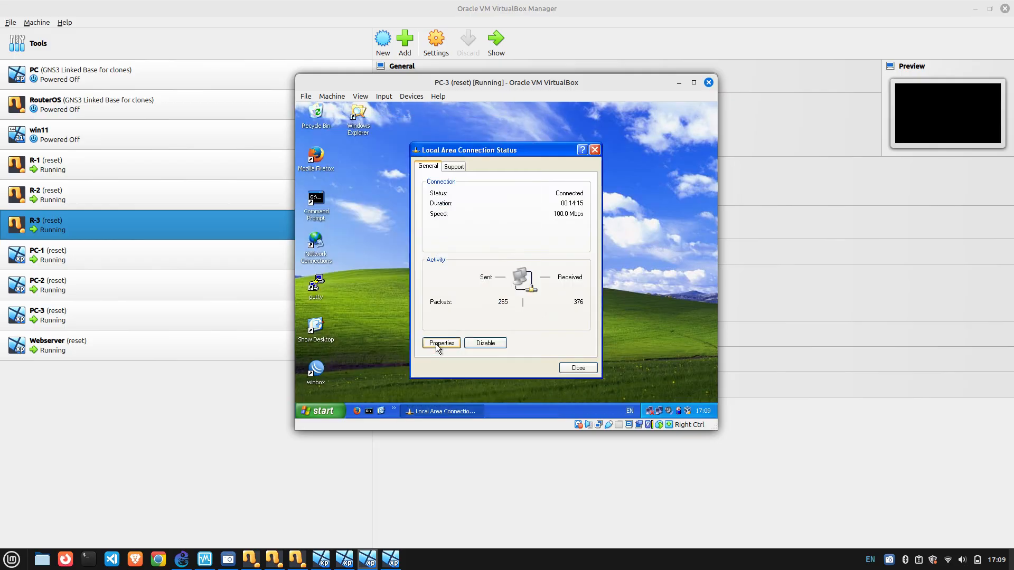
Switch to the Webserver machine, check the connection's TCP/IP address, gateway and preferred DNS server, and close the properties dialogs unchanged.
left_click(391, 559)
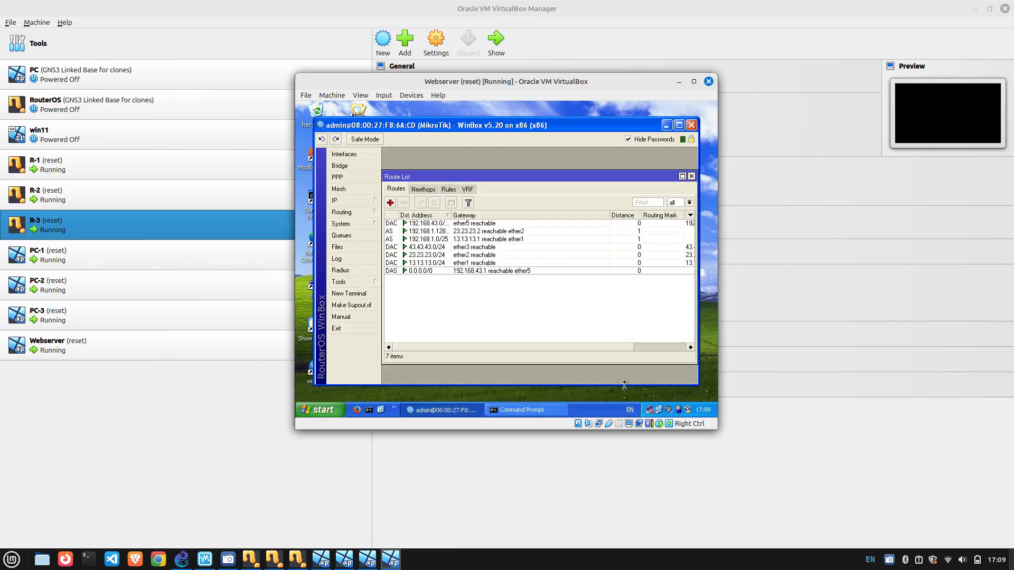
left_click(658, 410)
left_click(441, 341)
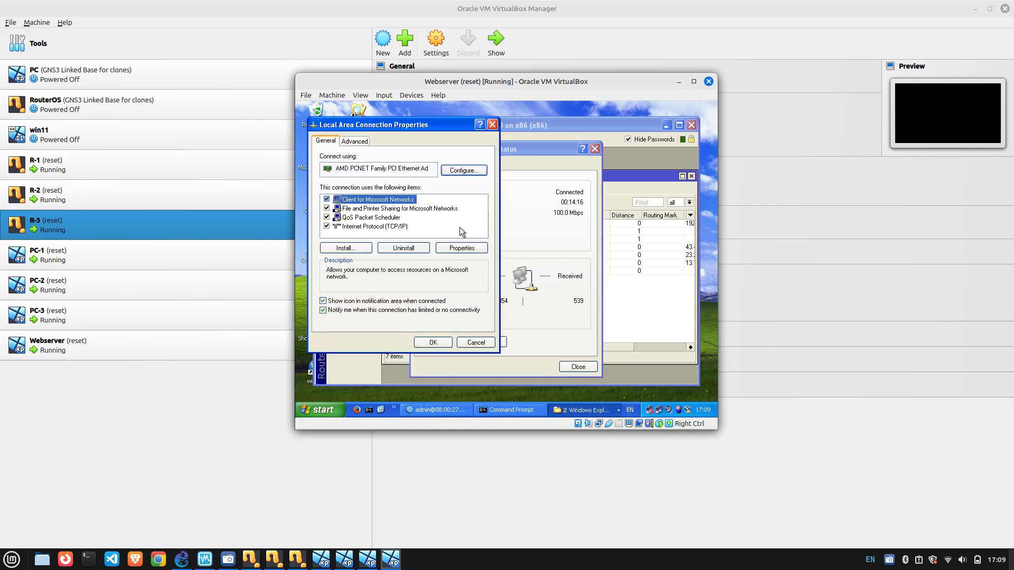
double_click(392, 229)
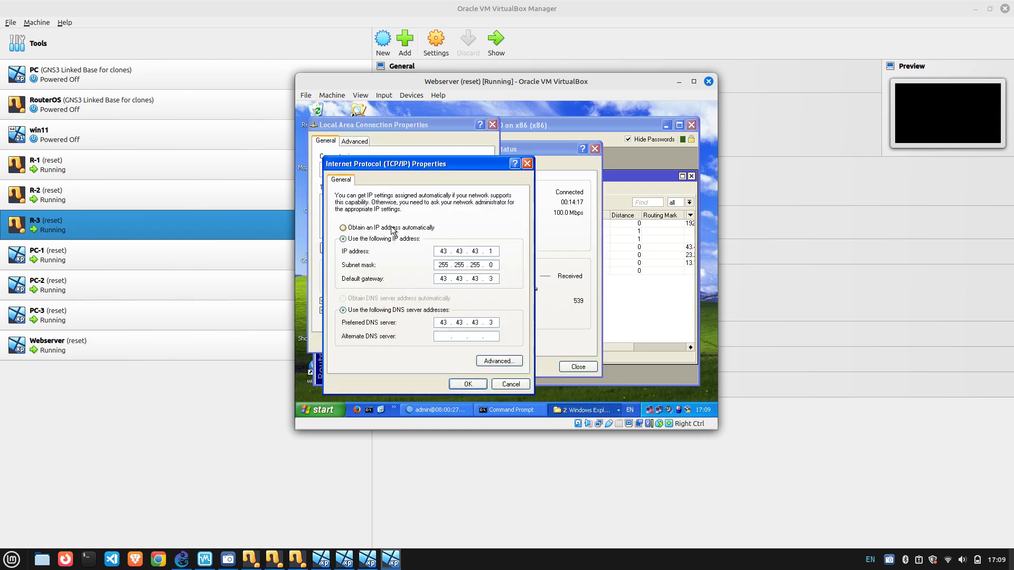
left_click(450, 326)
left_click(468, 384)
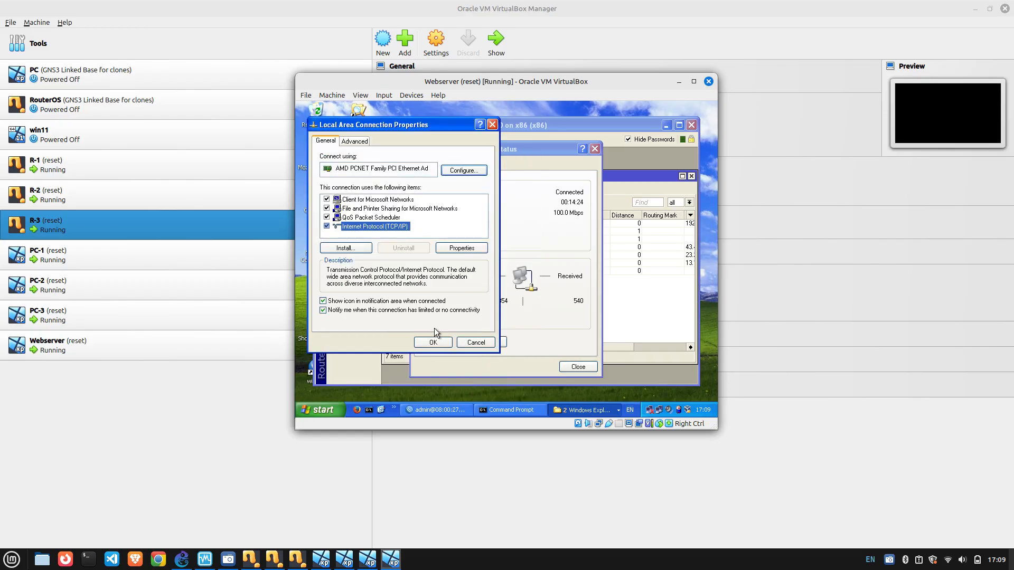
left_click(433, 341)
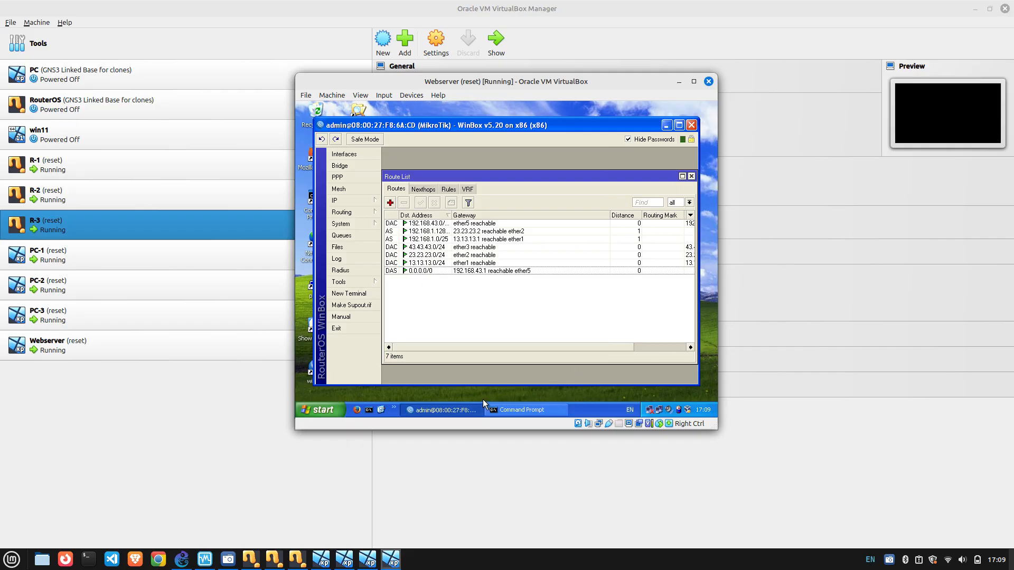
Clear the Webserver's Command Prompt with cls, ping 8.8.8.8, and stop the ping after a few packets.
left_click(523, 411)
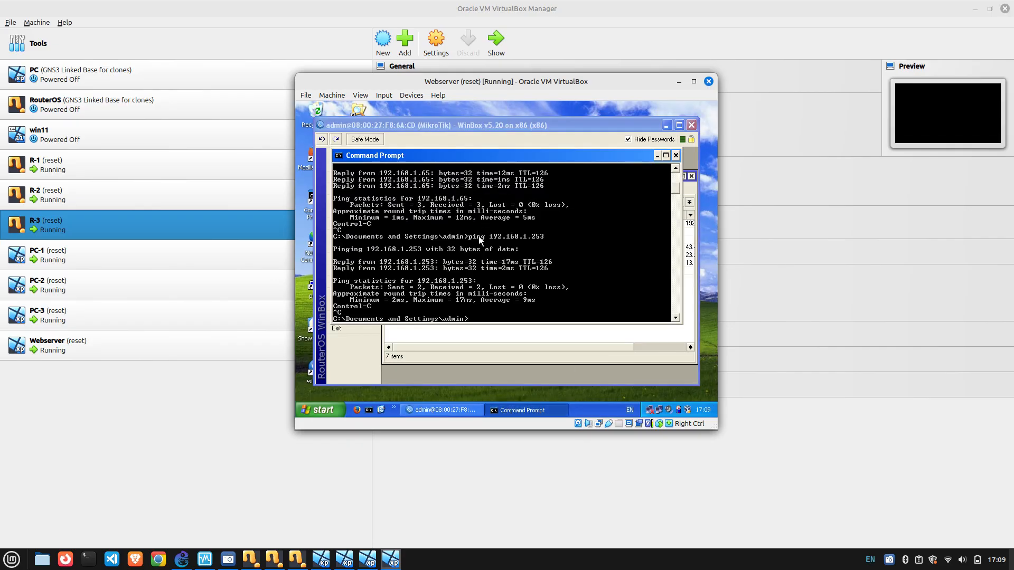
type("clc\\")
key("Return")
type("clc")
key("Return")
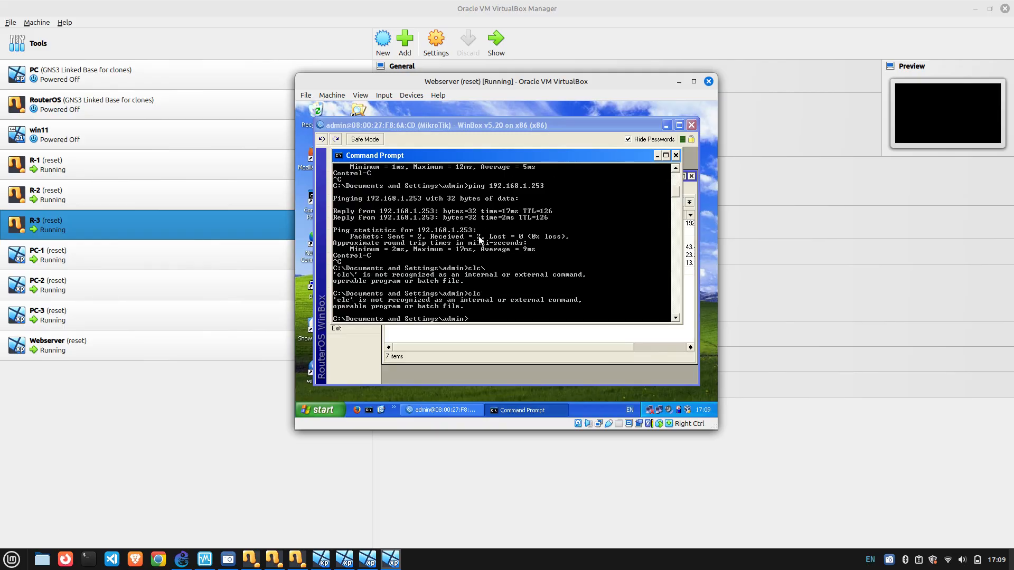
type("cls")
key("Return")
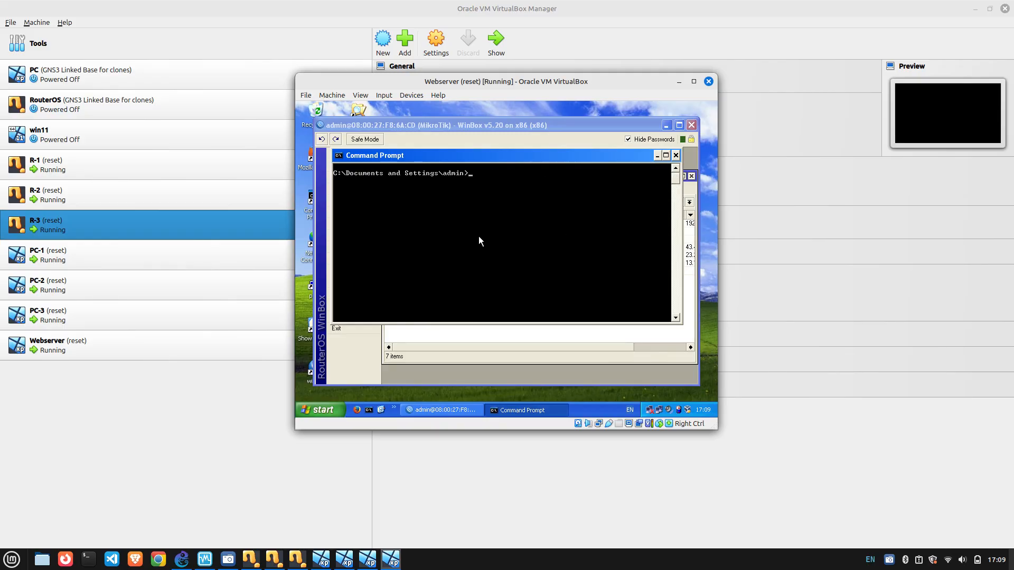
type("ping 8.8.8.8")
key("Return")
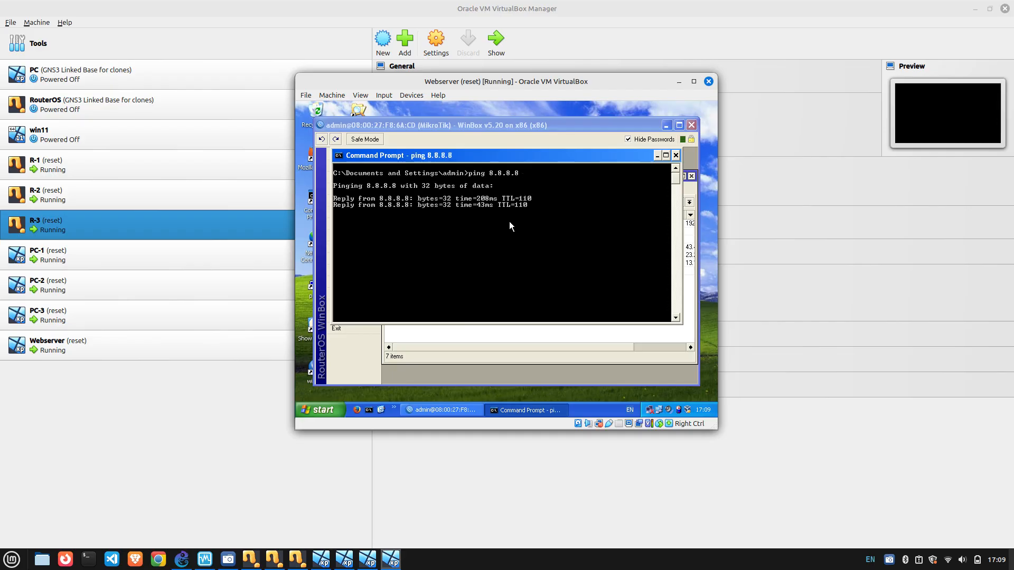
key("ctrl+c")
Ping google.com from the Webserver's Command Prompt and stop it after a few packets.
type("p")
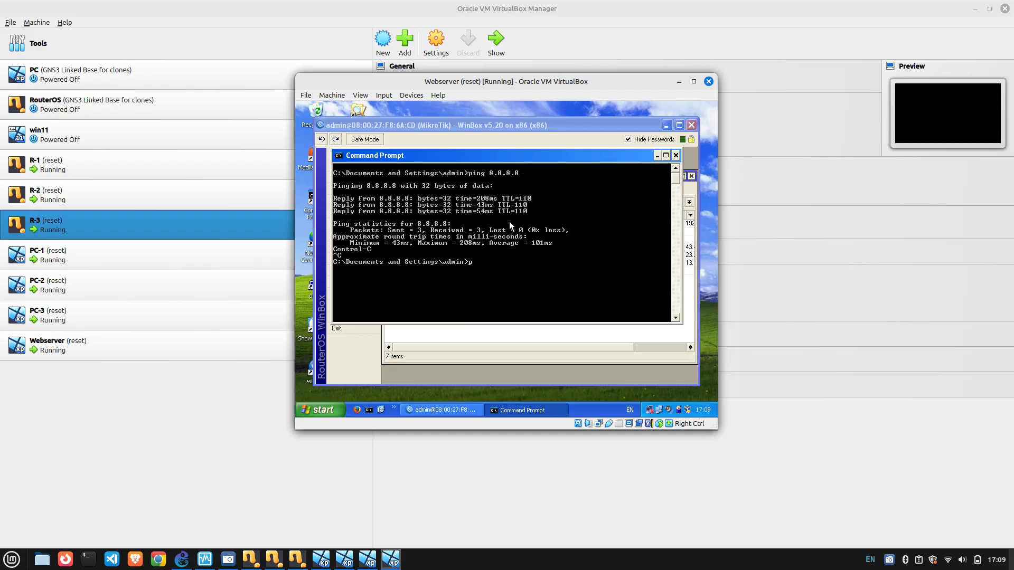
type("ing google.com")
key("Return")
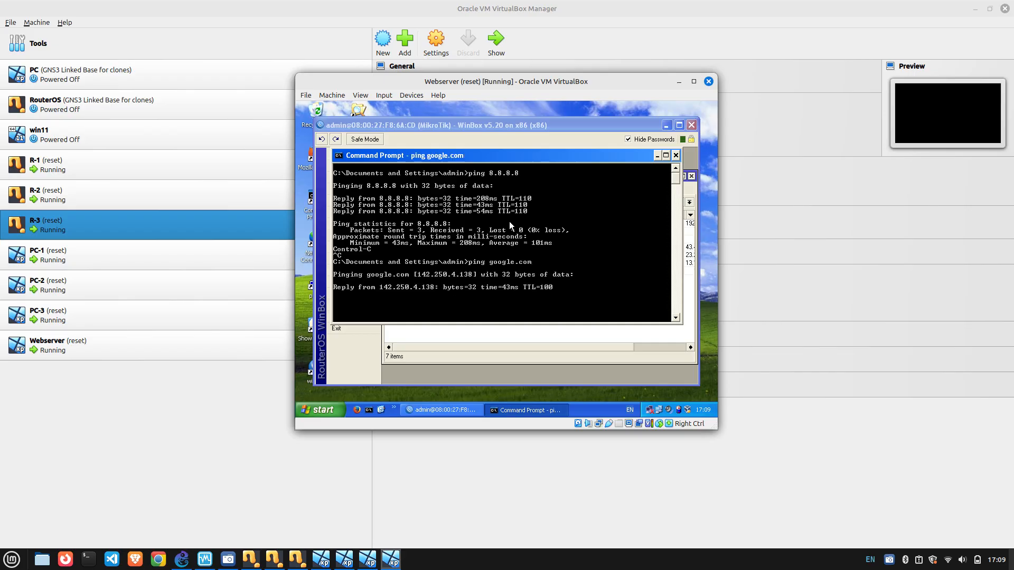
key("ctrl+c")
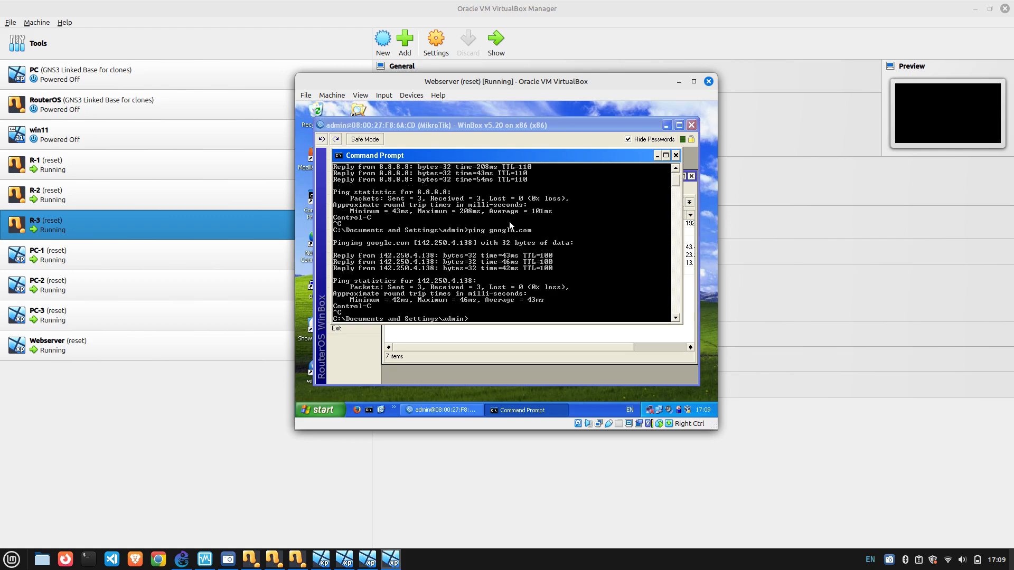
Switch to the PC-1 machine, clear its Command Prompt with cls, ping google.com, and stop it after a few packets.
left_click(320, 559)
left_click(511, 407)
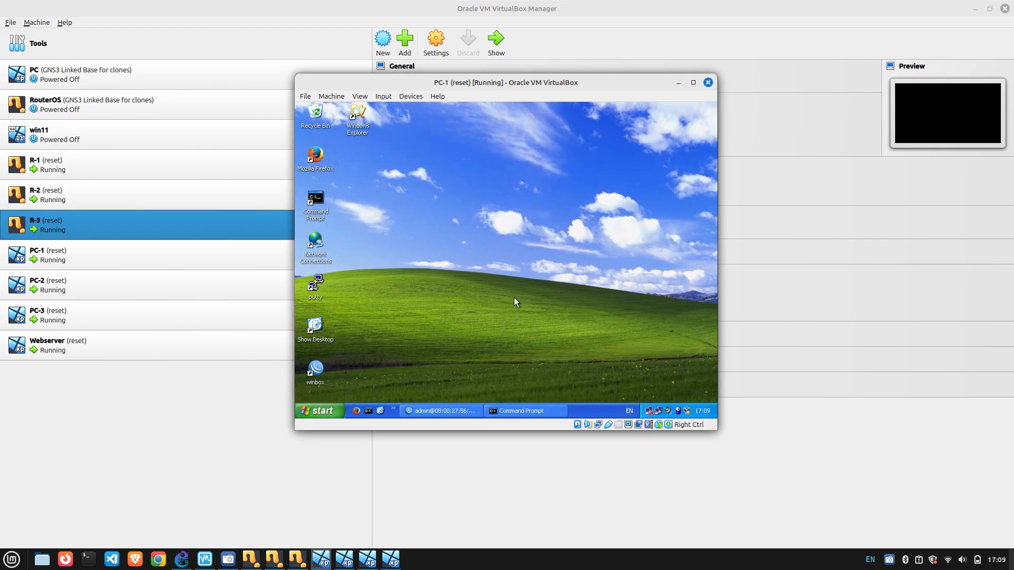
left_click(508, 409)
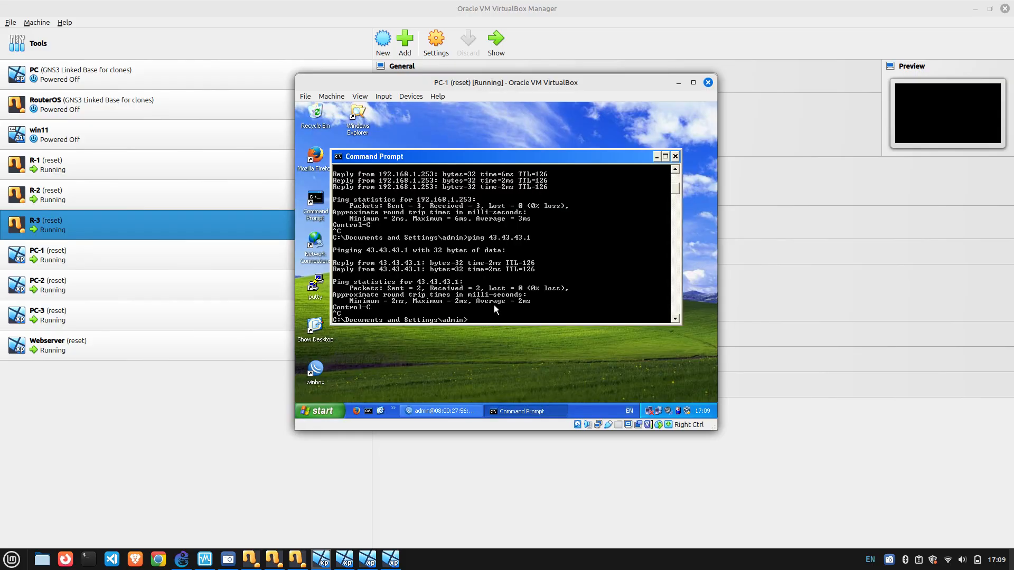
type("cls")
key("Return")
type("ping")
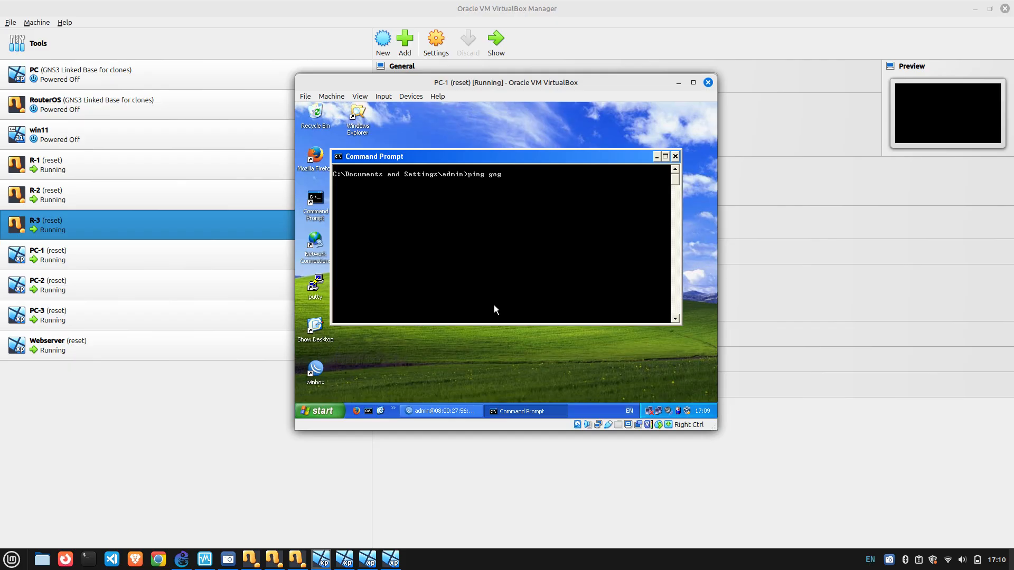
type(" google.com")
key("Return")
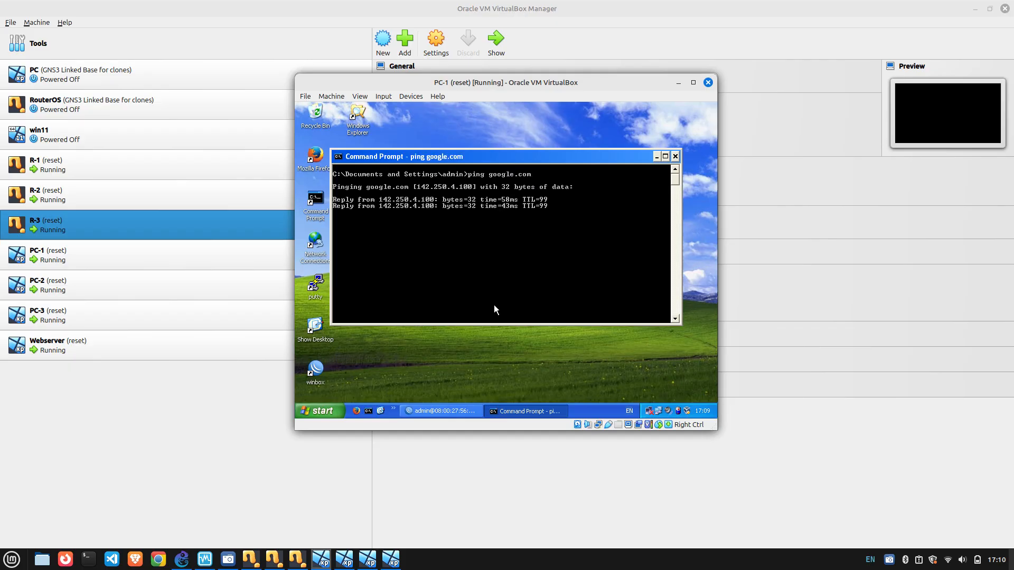
key("ctrl+c")
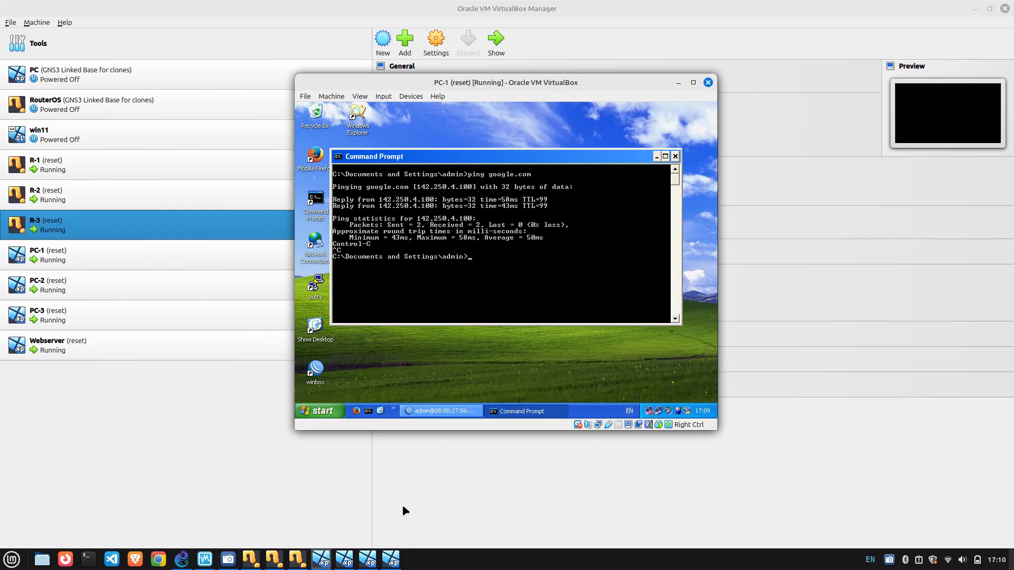
Switch to the PC-3 machine, ping google.com from a new Command Prompt, and close the connection status and Command Prompt windows.
left_click(367, 560)
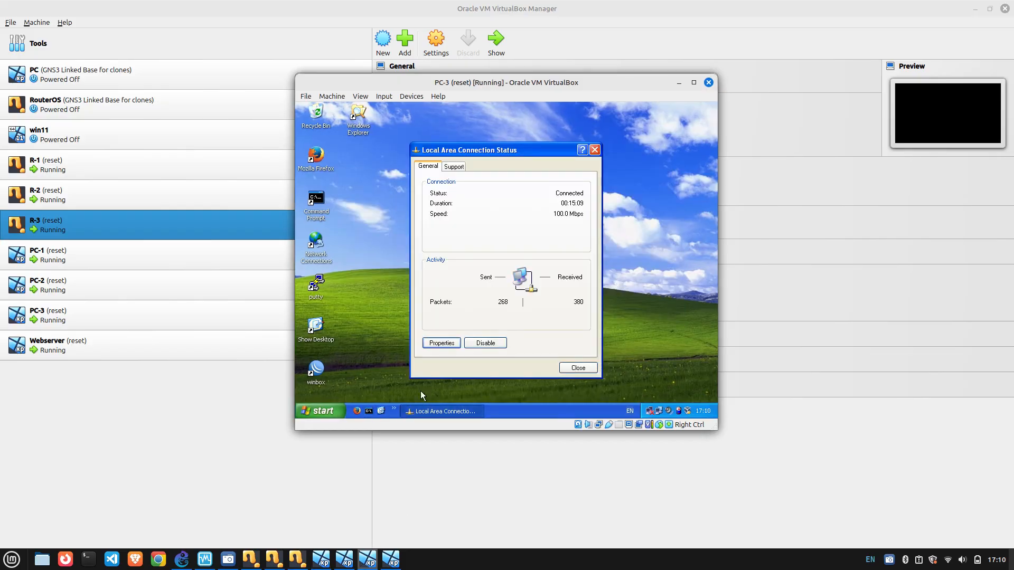
left_click(366, 412)
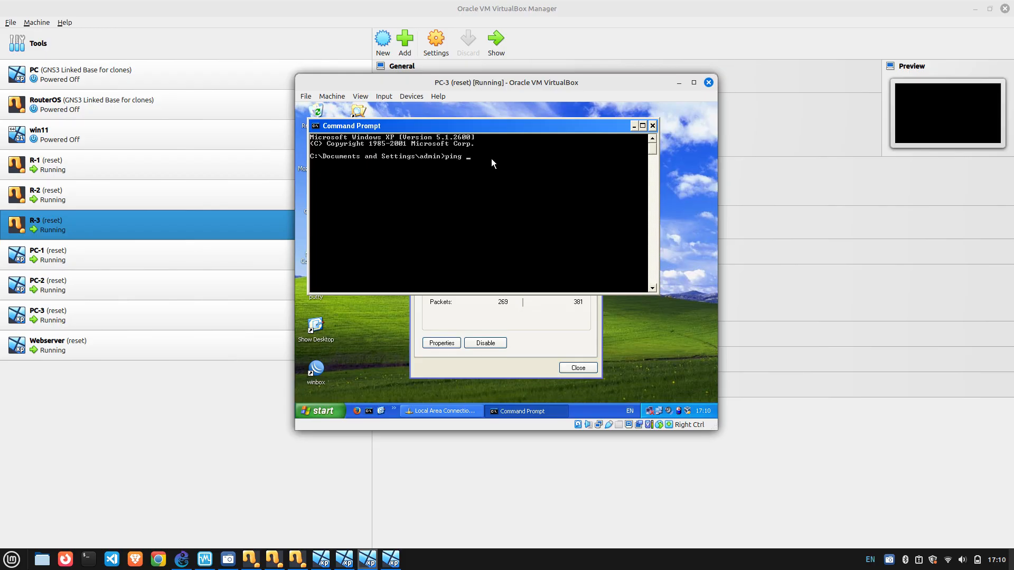
type("ping google.com")
key("Return")
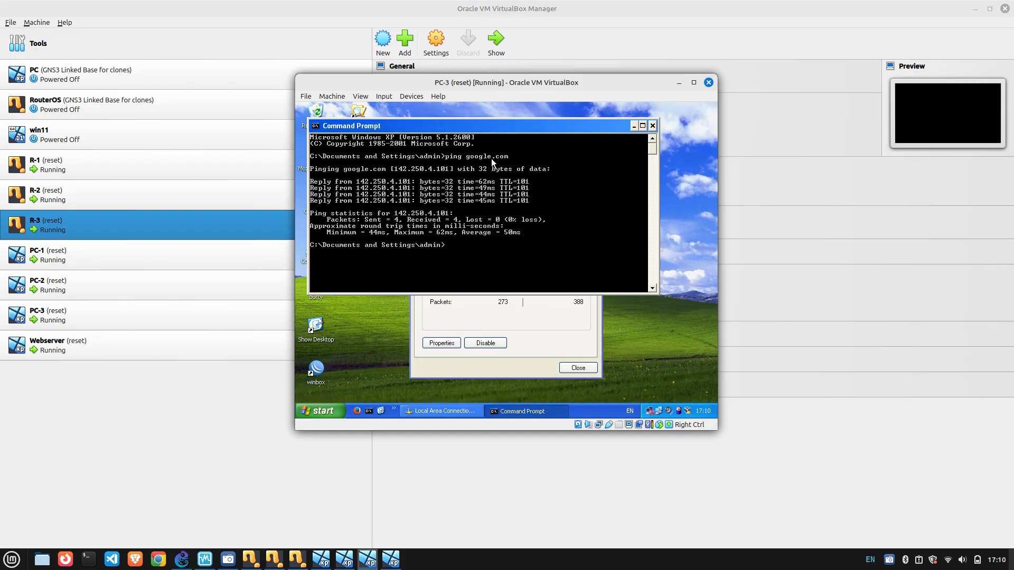
left_click(634, 129)
left_click(578, 368)
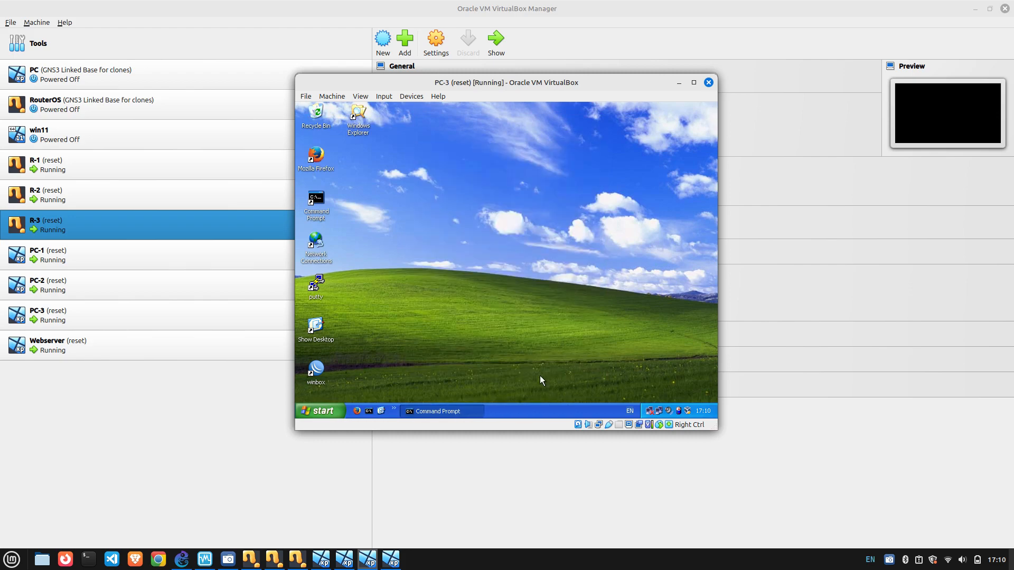
left_click(428, 410)
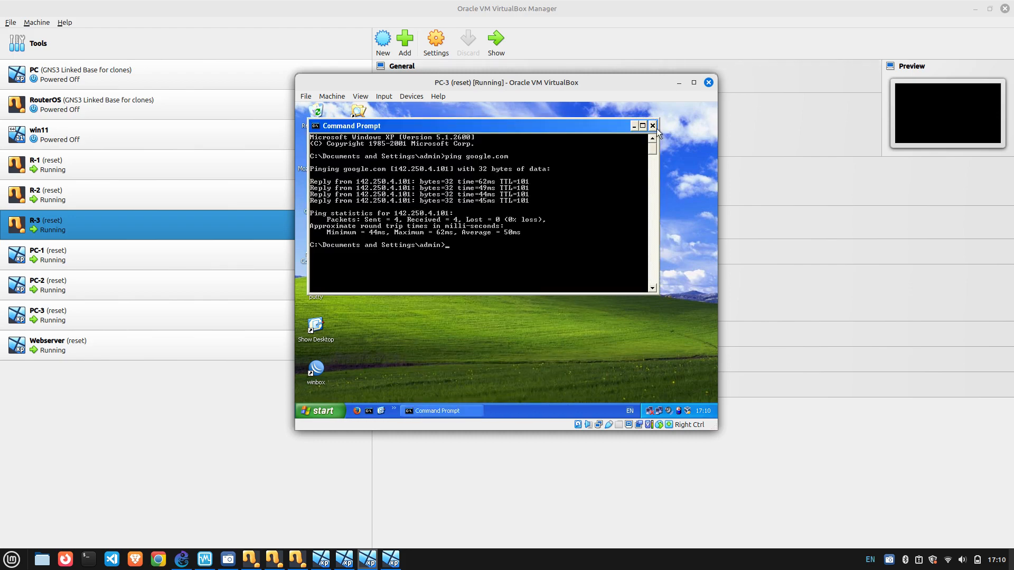
left_click(656, 129)
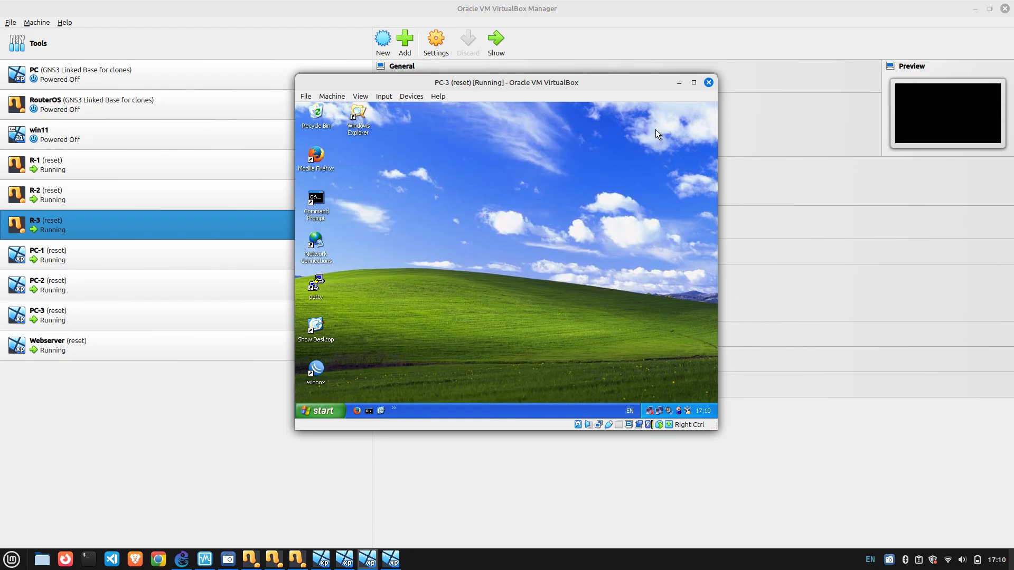
Return to the Webserver machine, close its Command Prompt and minimize WinBox.
left_click(391, 559)
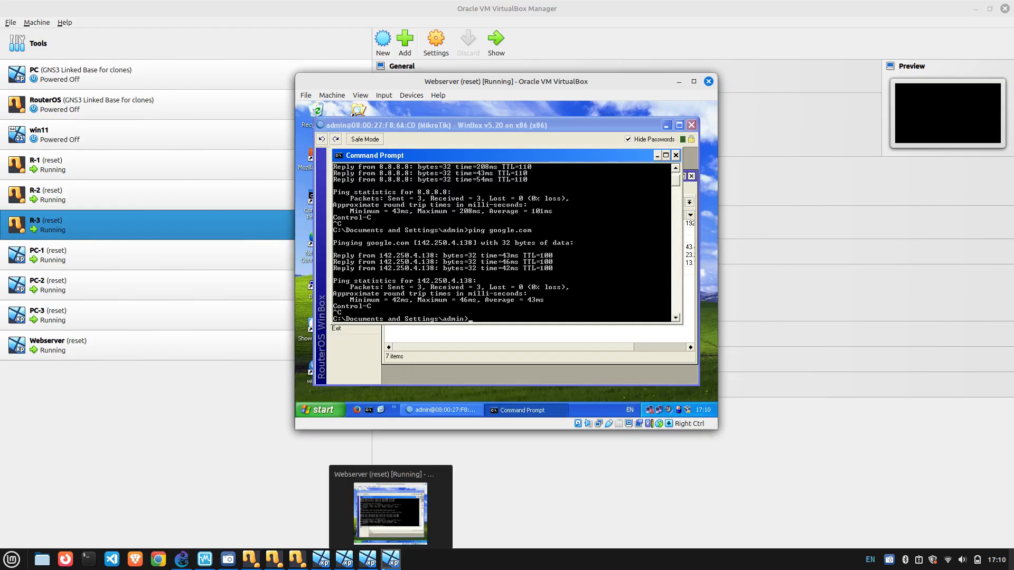
left_click(676, 156)
left_click(667, 127)
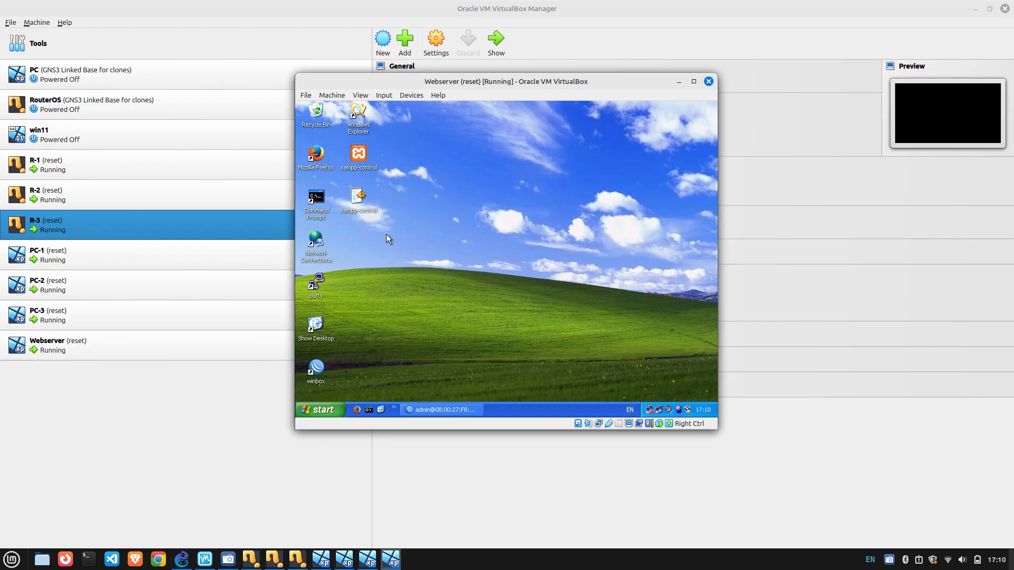
Browse from My Documents to Local Disk (C:) on the Webserver, keeping that machine's window in front.
left_click(321, 411)
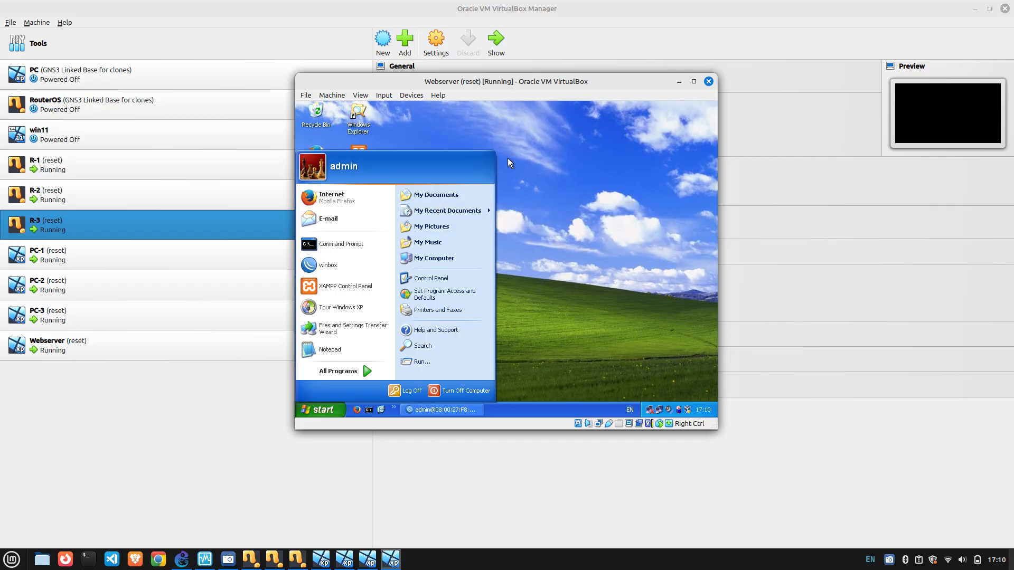
left_click(467, 194)
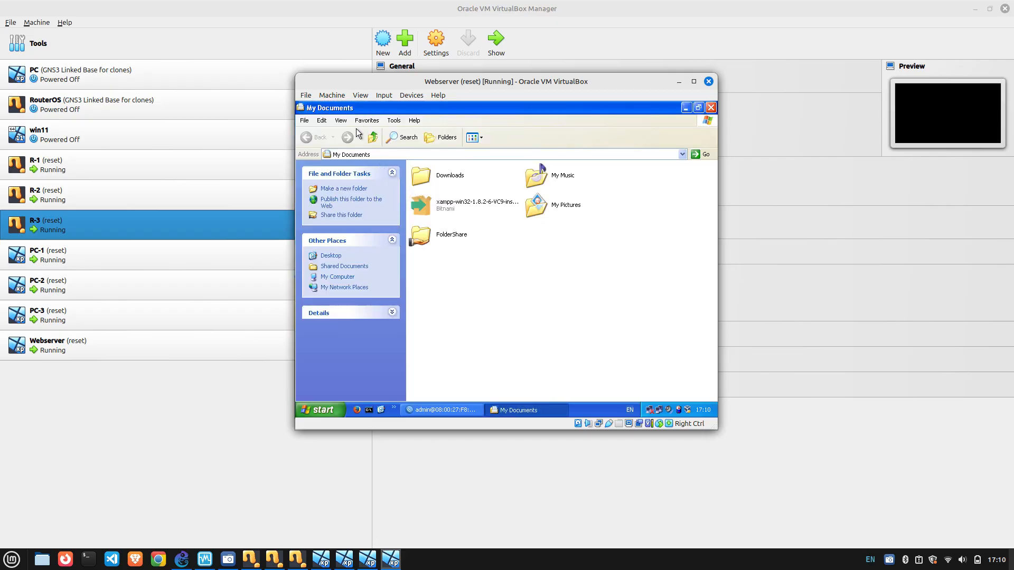
left_click(382, 152)
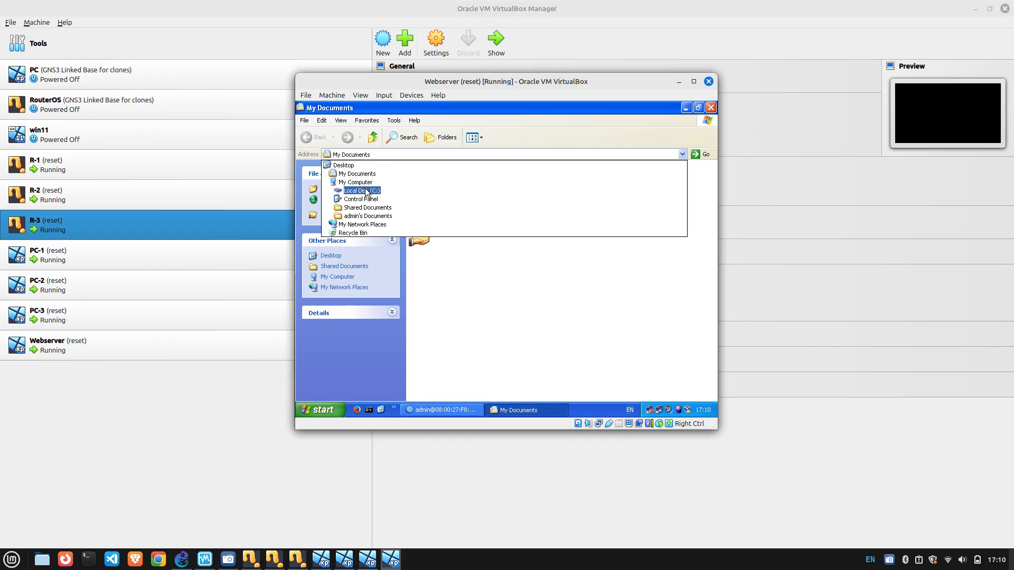
left_click(367, 190)
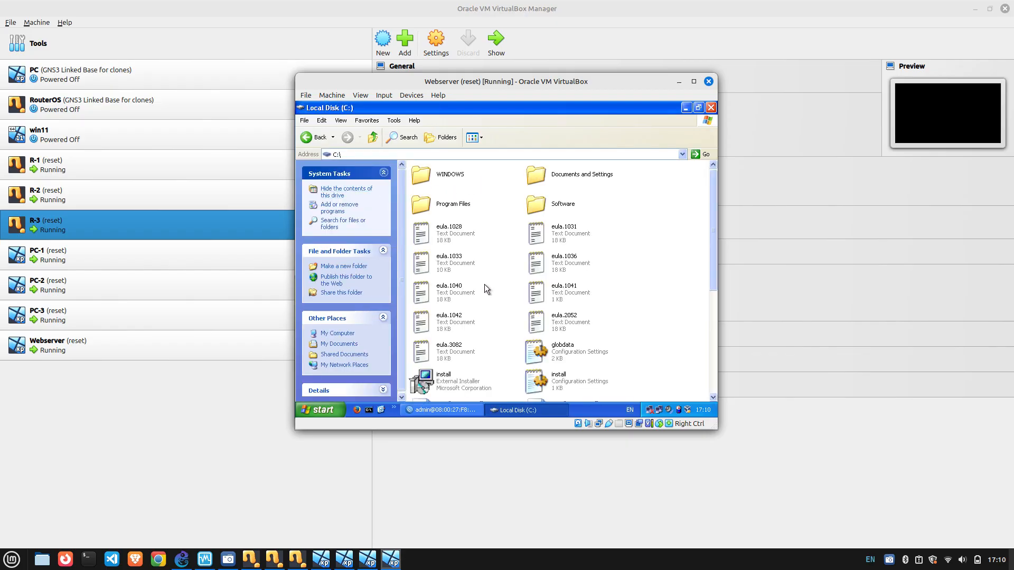
left_click(723, 241)
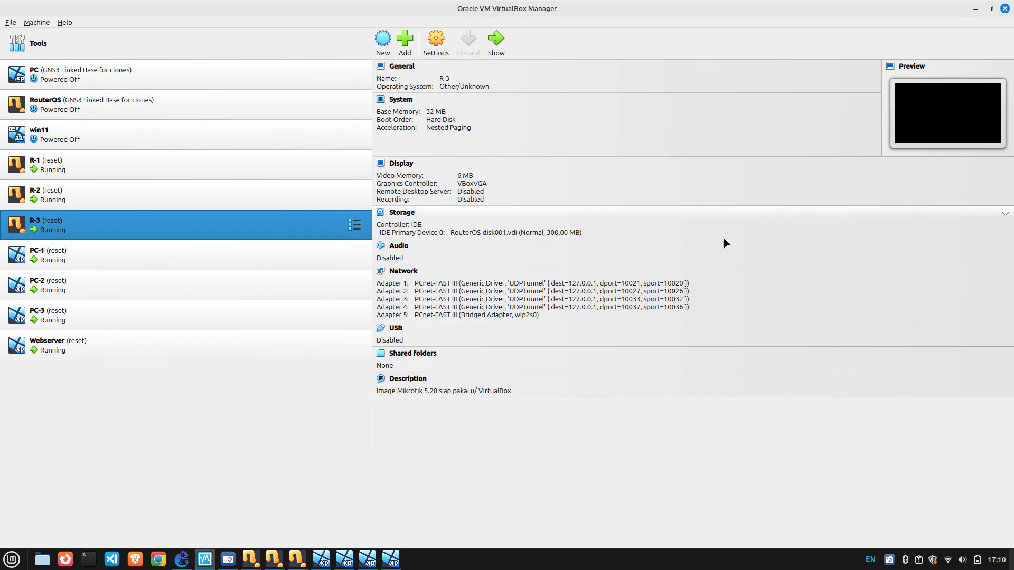
left_click(391, 559)
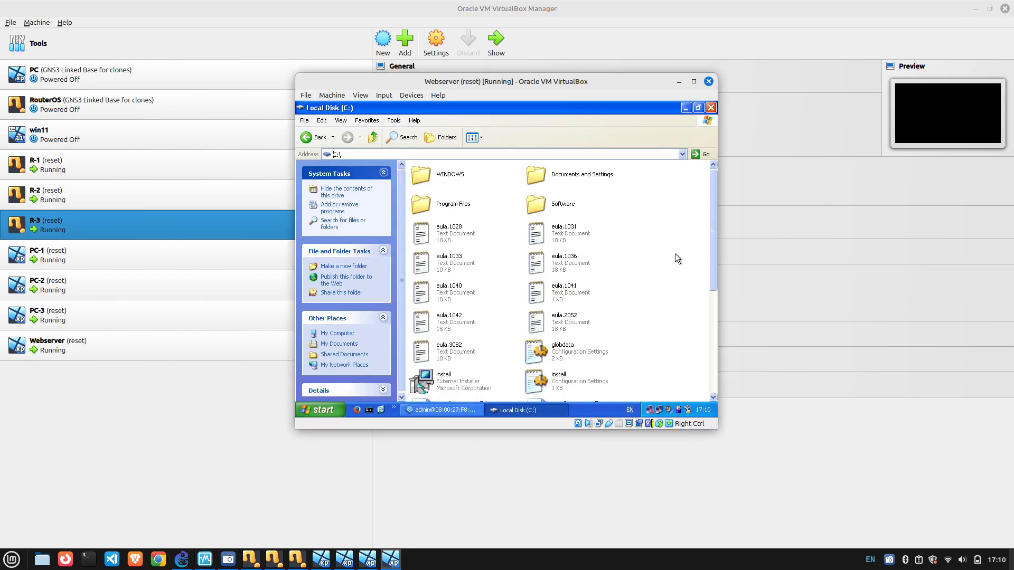
Browse to C:\xampp\htdocs on the Webserver, preview the index page in Firefox and close the browser.
left_click_drag(712, 248, 711, 353)
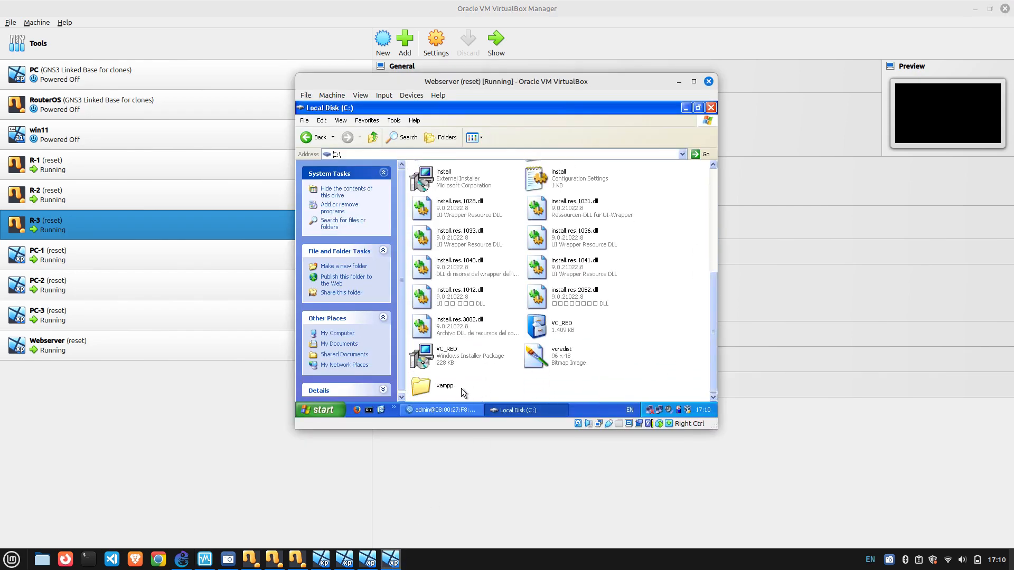
double_click(446, 386)
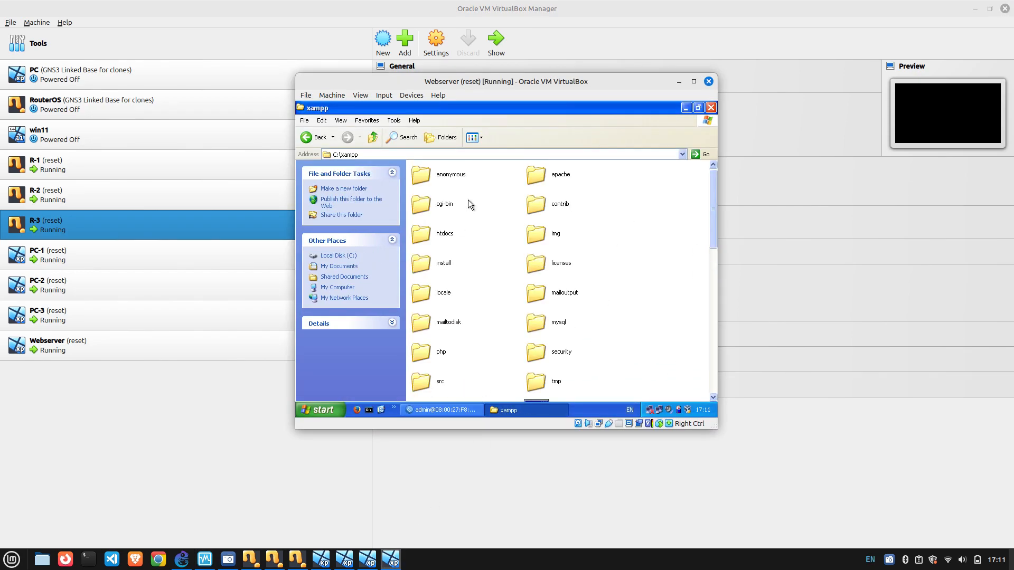
double_click(444, 233)
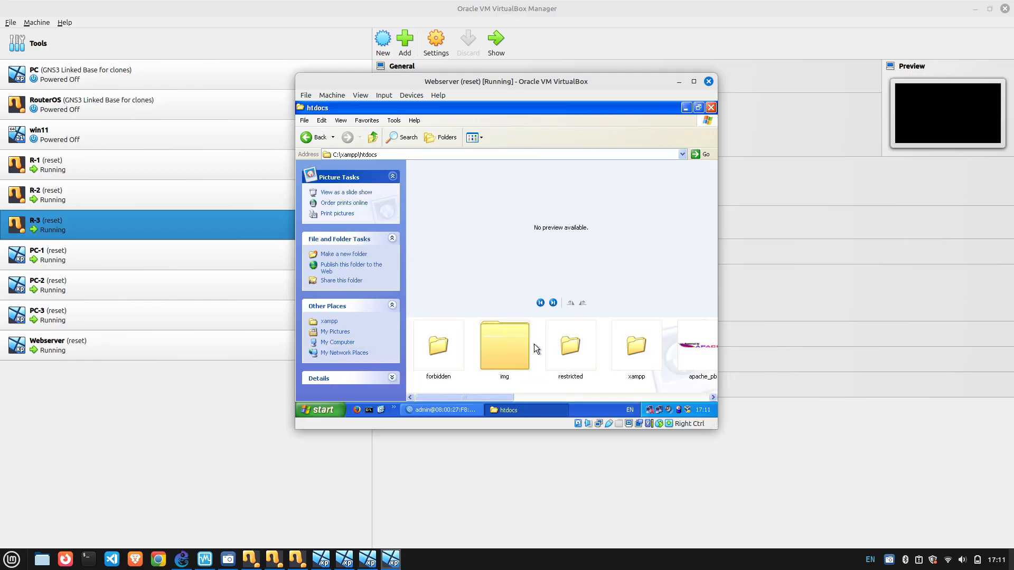
left_click_drag(512, 398, 687, 402)
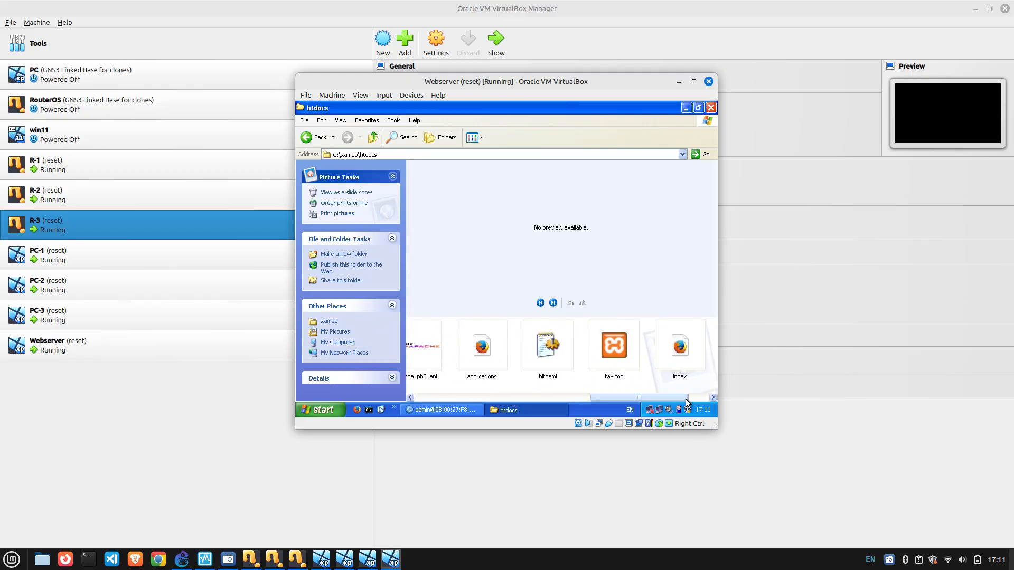
left_click(683, 349)
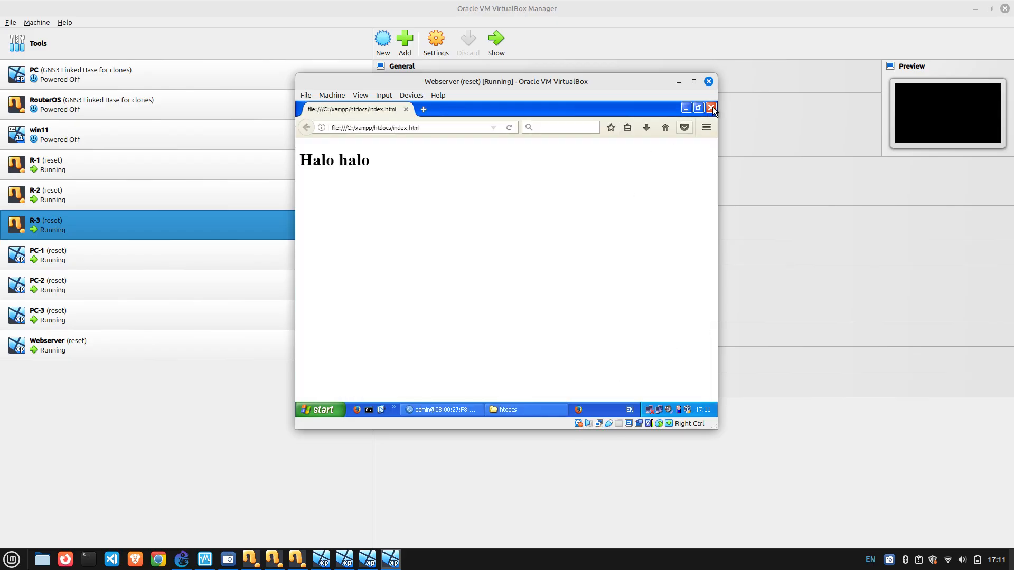
left_click(712, 108)
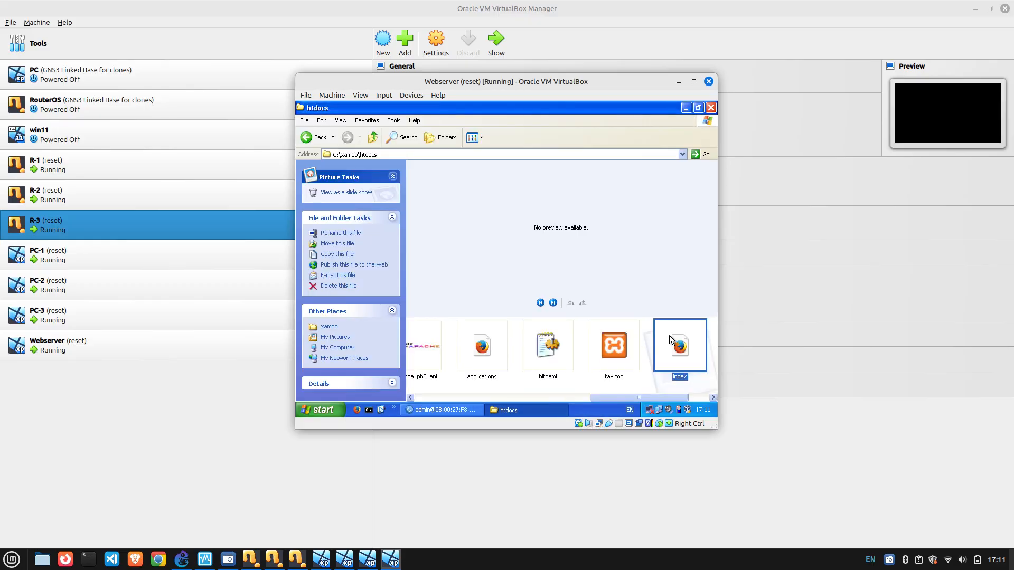
Open the index file in Notepad, change its heading to "Halo ini pesan dari webserver", save it and close Notepad.
right_click(670, 336)
mouse_move(654, 248)
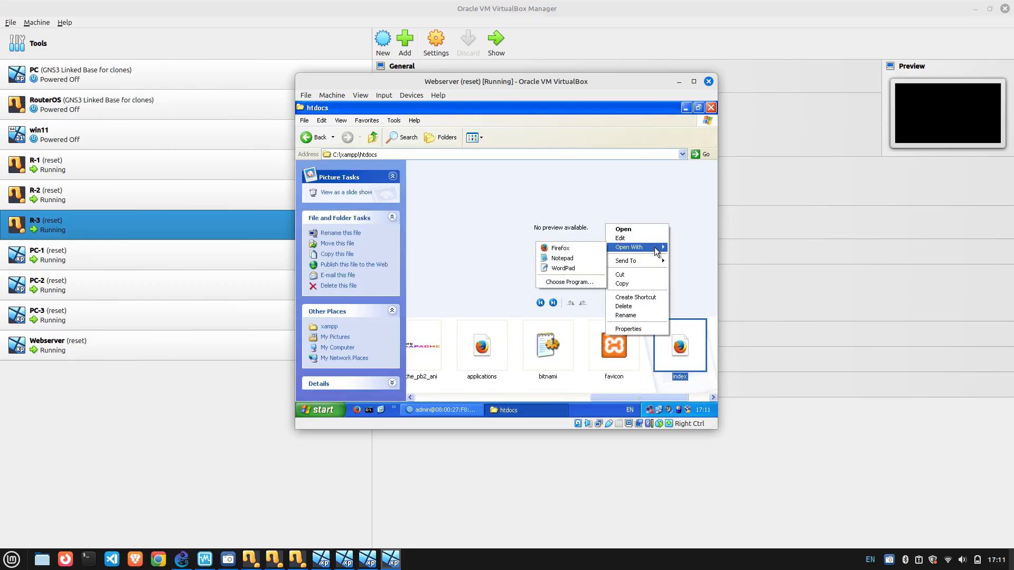
left_click(568, 258)
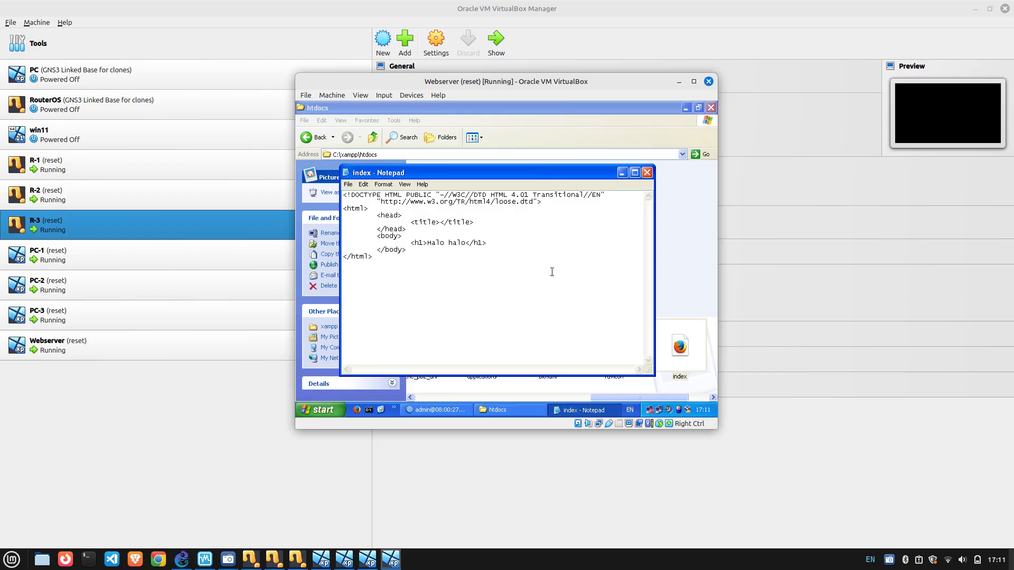
key("BackSpace")
key("BackSpace")
key("BackSpace")
key("BackSpace")
type("ini pesan dari webserver")
left_click(648, 172)
Launch the XAMPP Control Panel on the Webserver and start the Apache module.
left_click(331, 412)
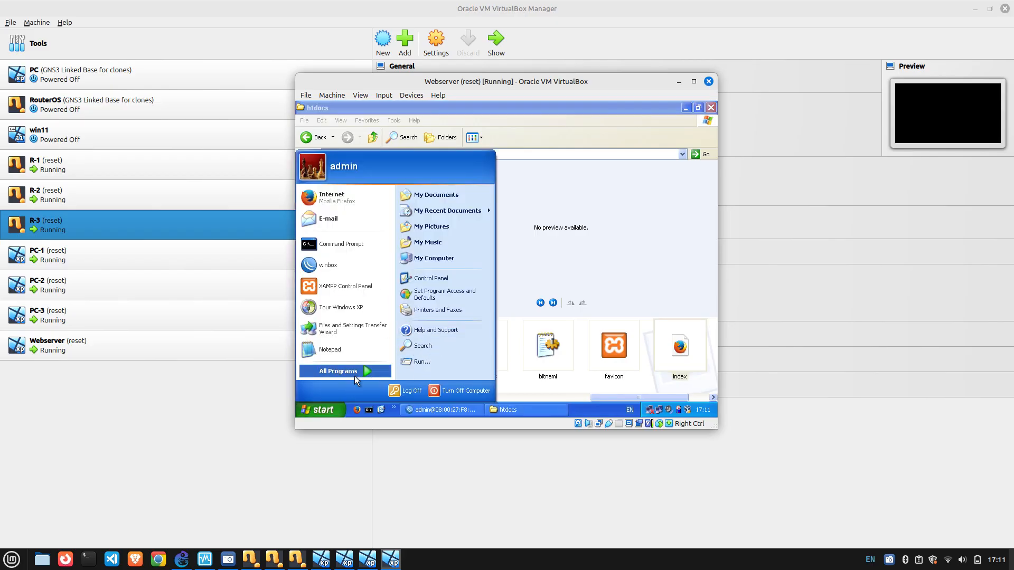
mouse_move(353, 374)
mouse_move(411, 371)
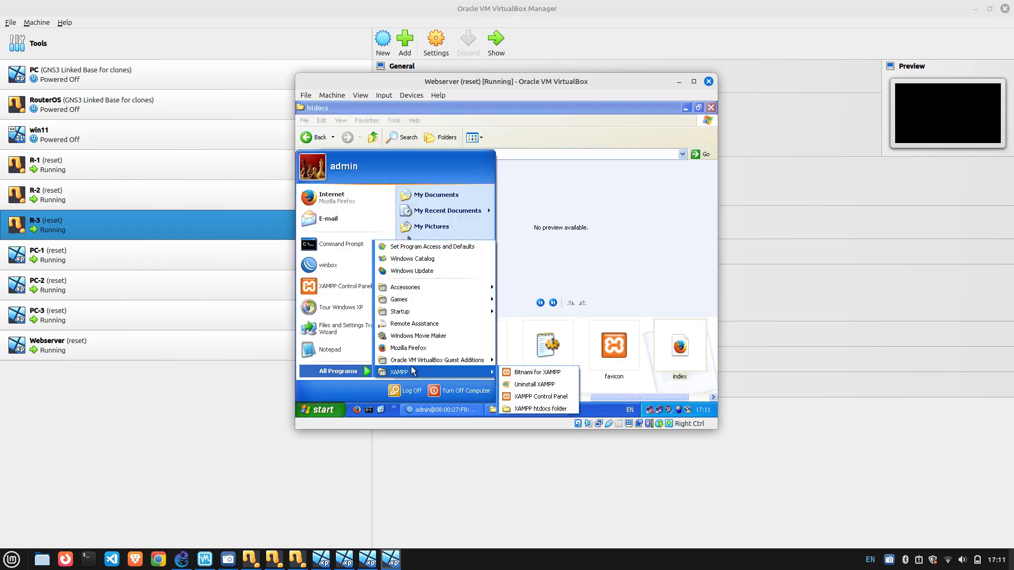
left_click(537, 396)
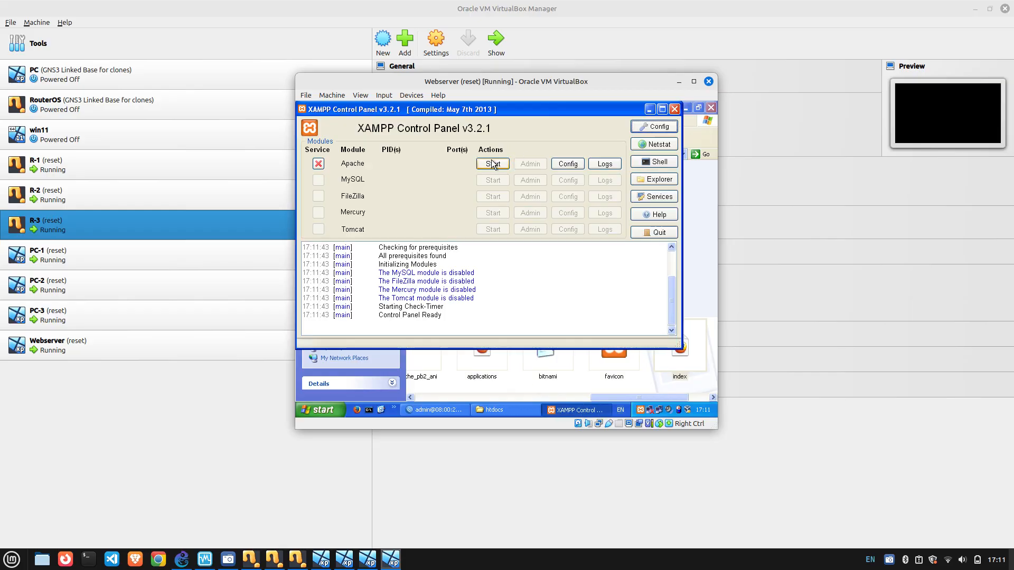
left_click(492, 164)
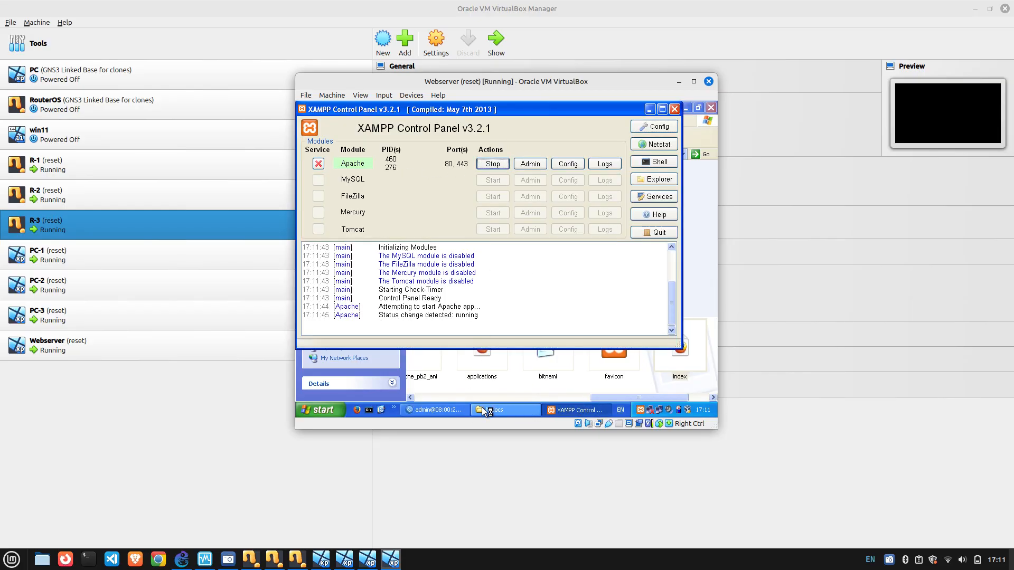
Open Firefox on the Webserver and load localhost/index.html to check the edited page.
left_click(357, 410)
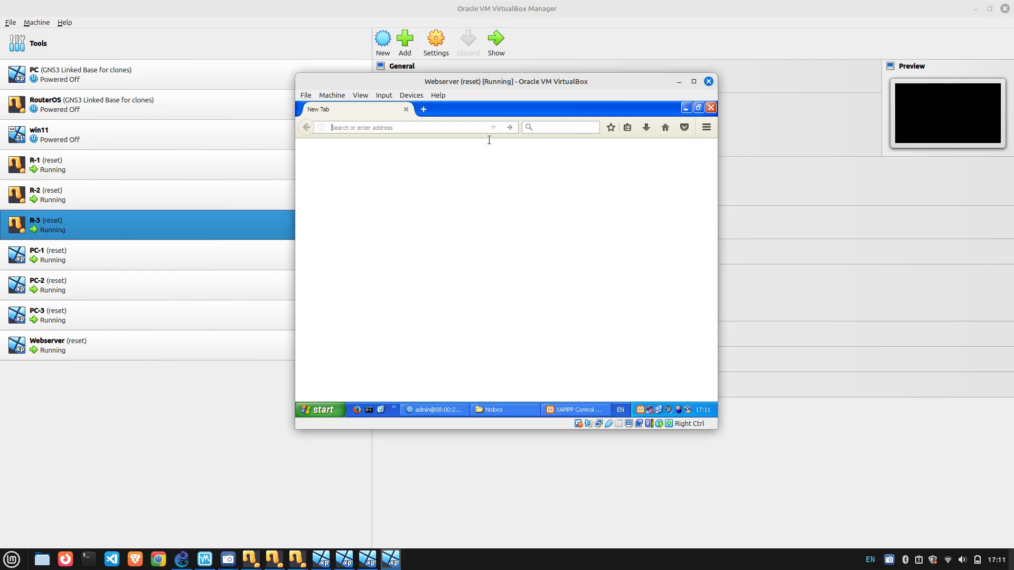
type("localhost/")
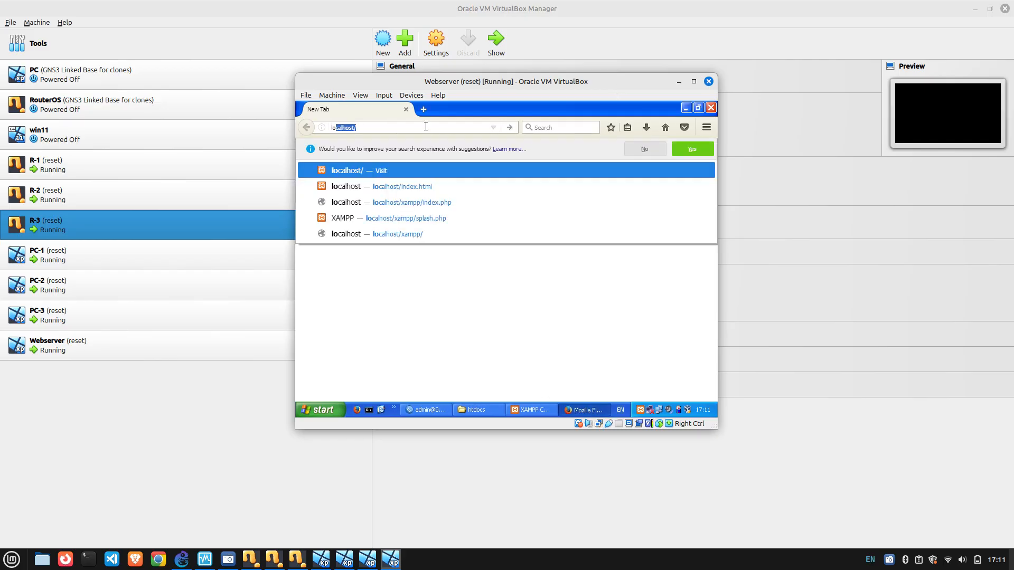
key("Return")
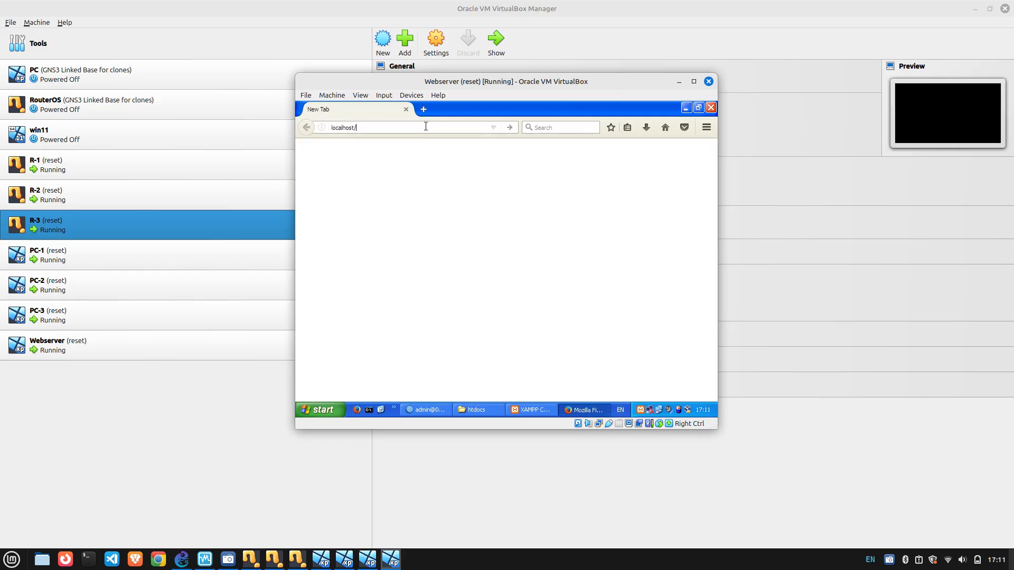
type("inde")
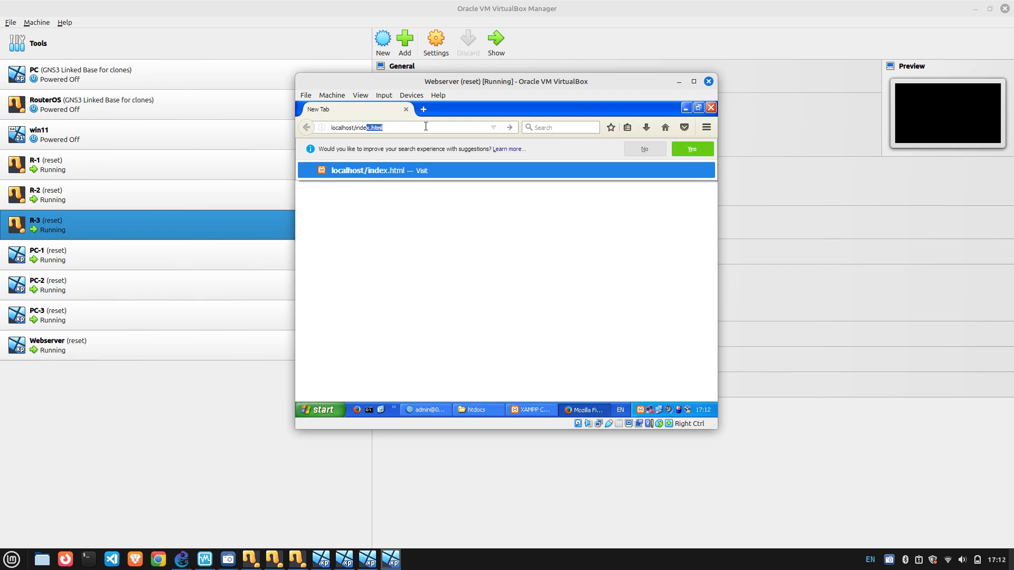
type("x.html")
key("Return")
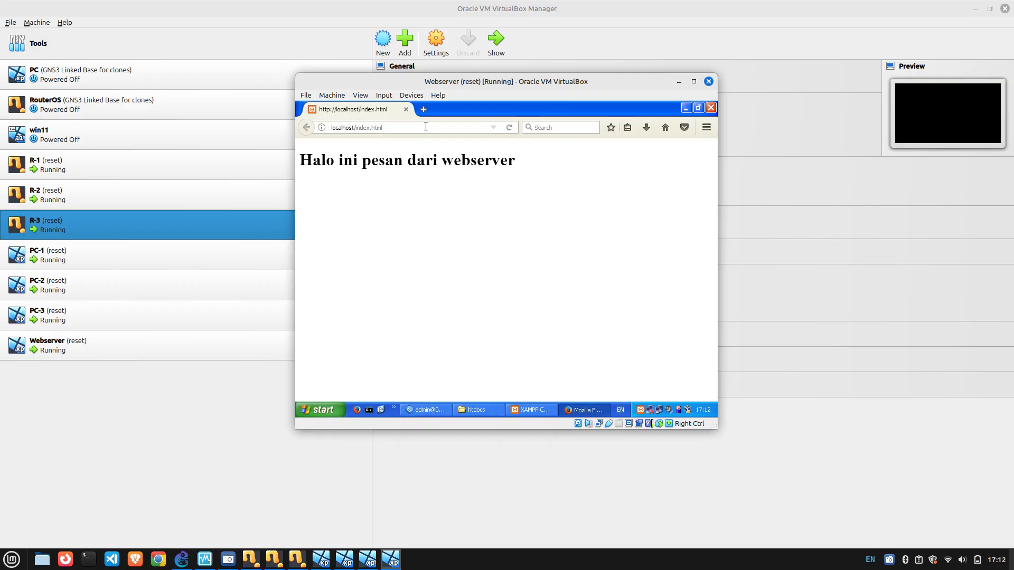
Switch to the PC-1 machine, minimize its Command Prompt, launch Firefox and minimize the browser window.
mouse_move(326, 562)
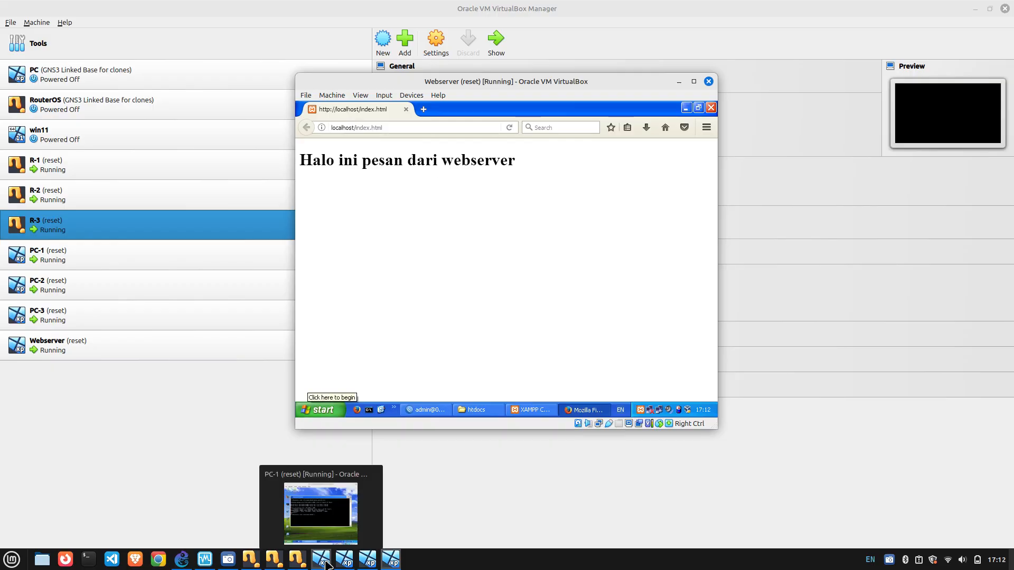
left_click(323, 561)
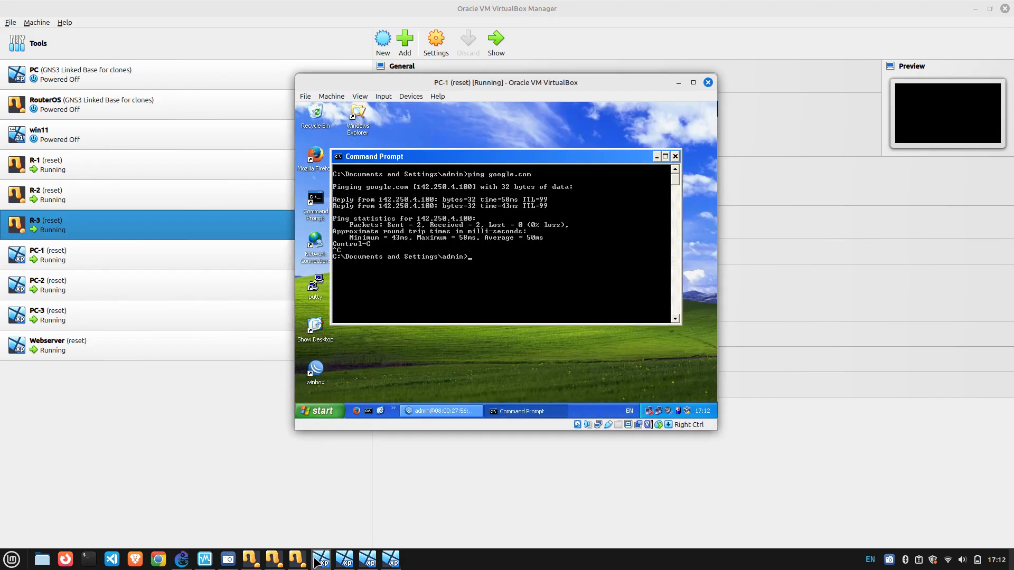
left_click(656, 156)
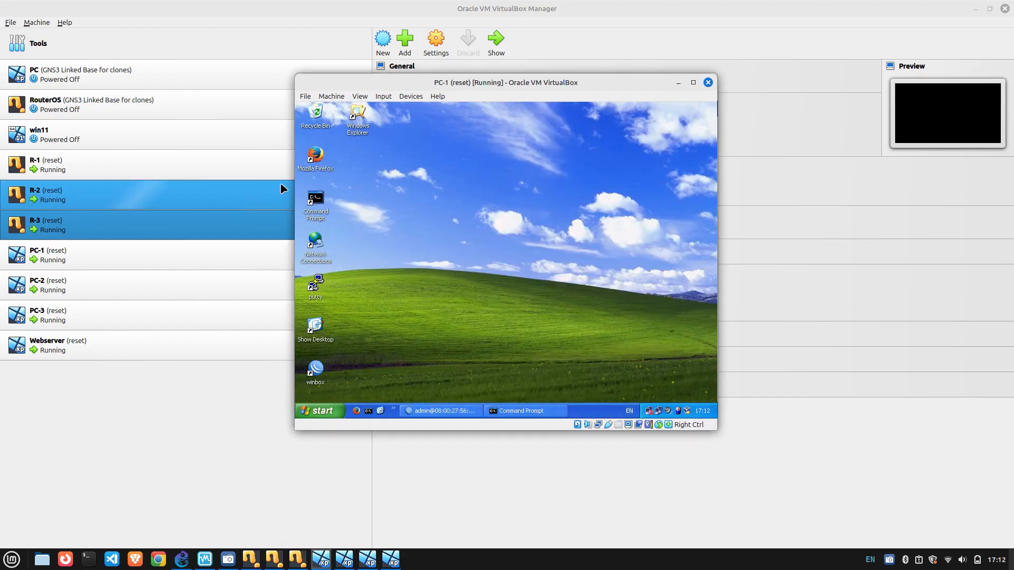
double_click(312, 162)
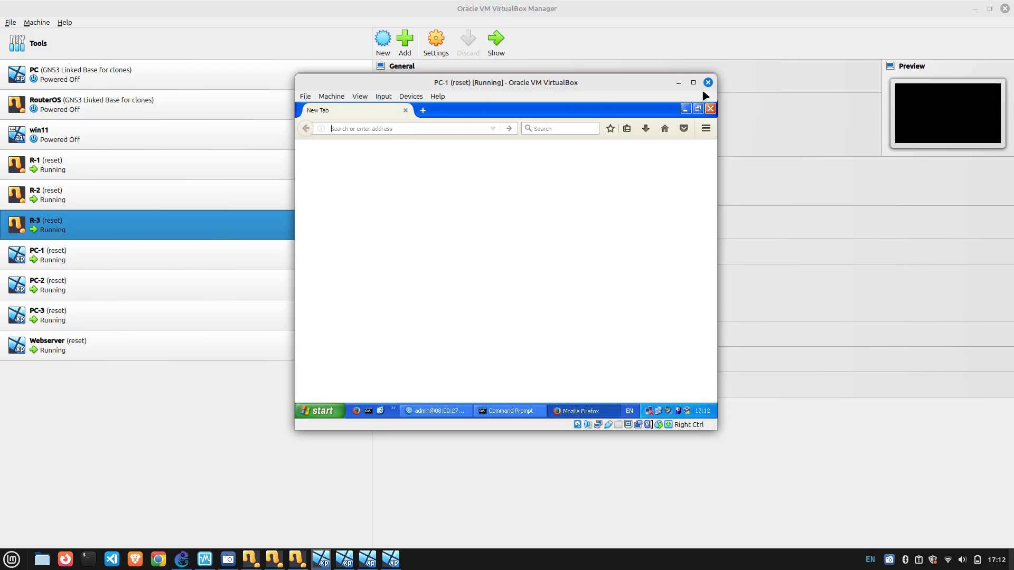
left_click(686, 109)
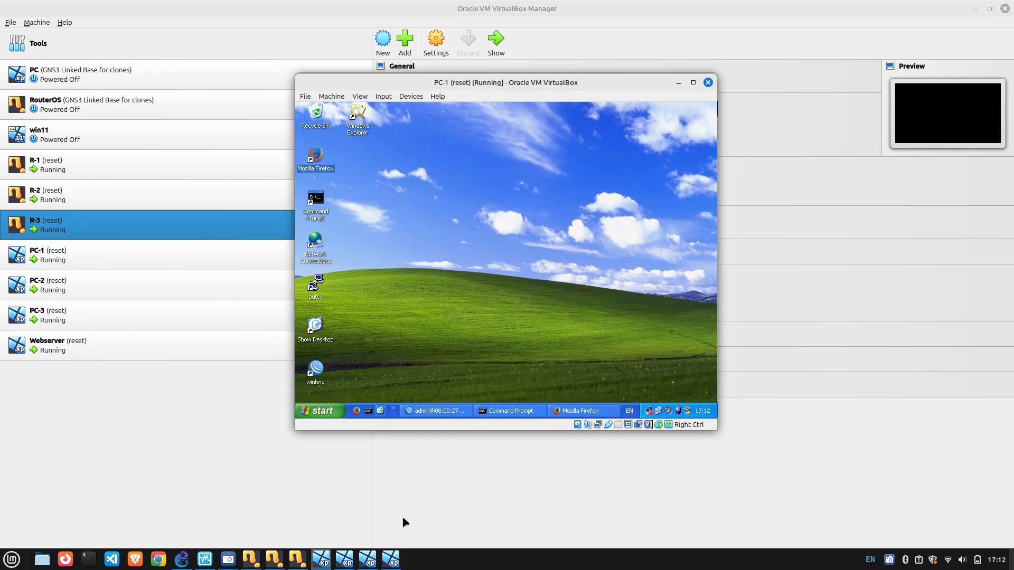
Return to the Webserver machine, bring WinBox to the front and minimize Firefox.
left_click(389, 562)
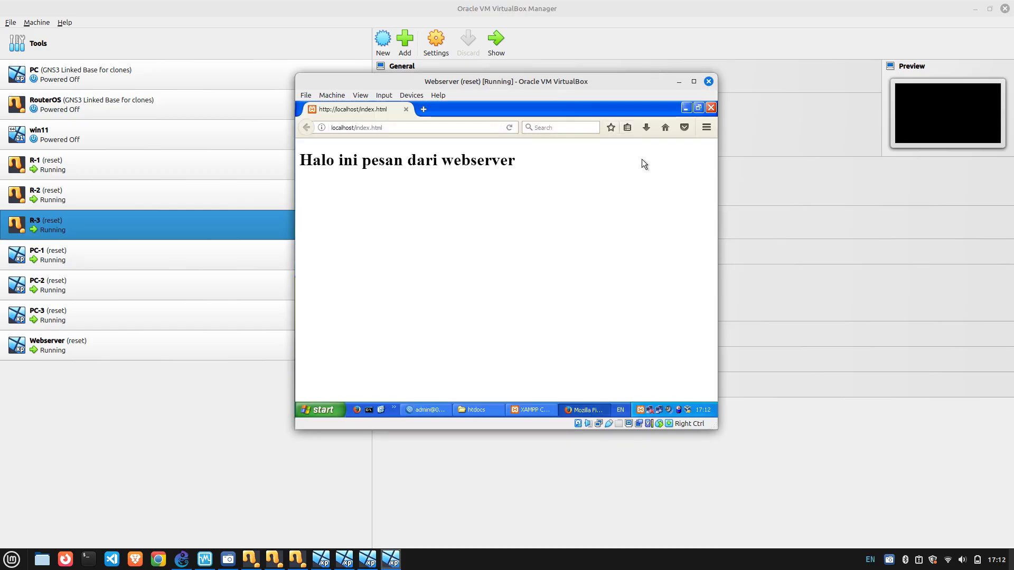
left_click(410, 126)
left_click(474, 211)
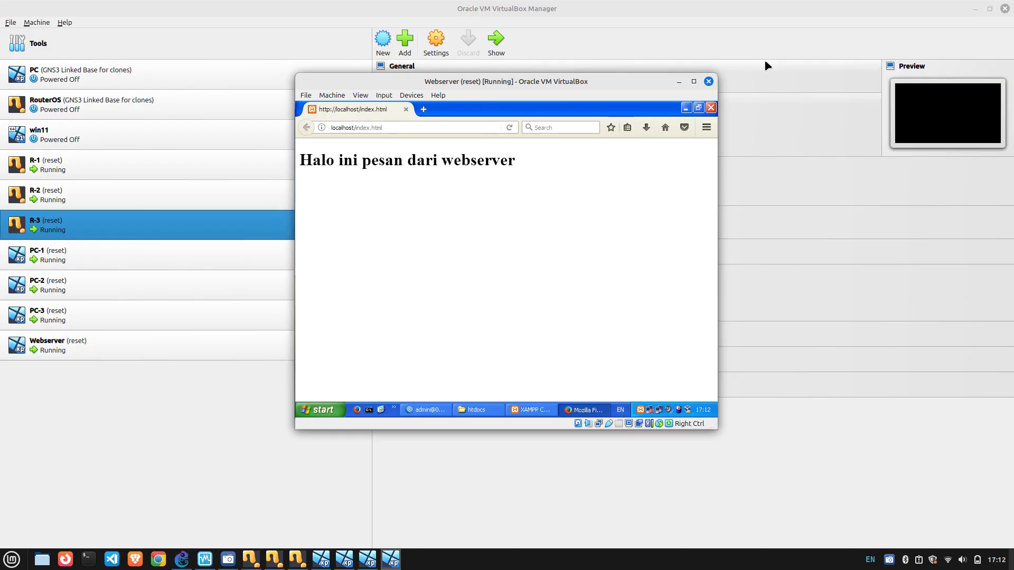
left_click(431, 413)
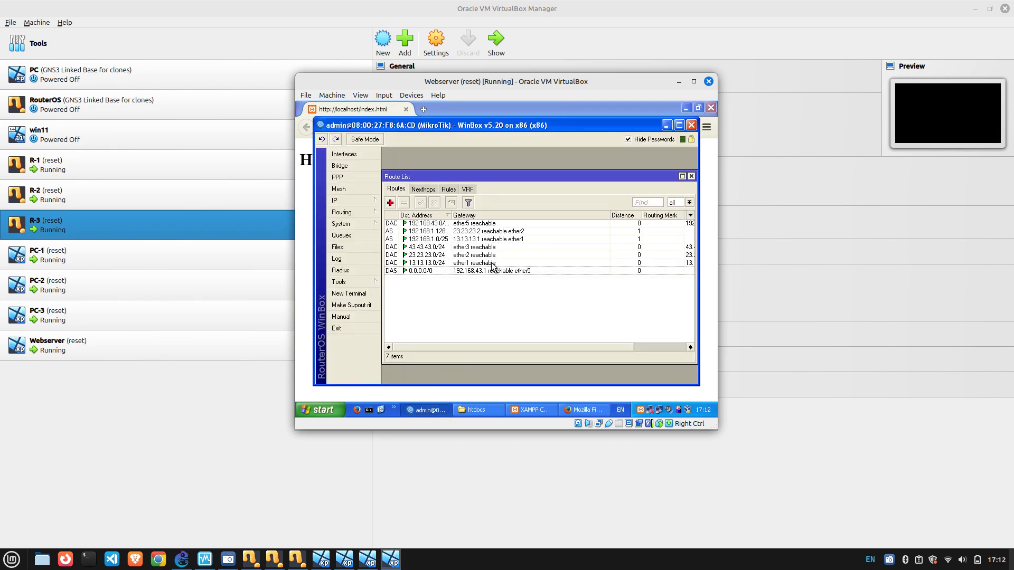
left_click(686, 108)
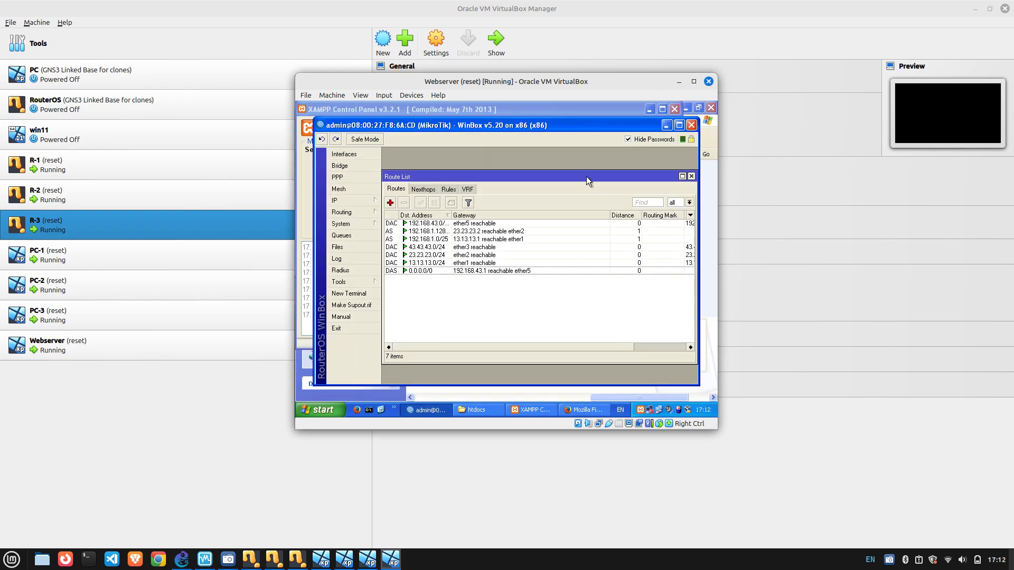
Close the mistakenly opened Mesh window and open the static DNS entry for jarkom.com from the router's DNS settings.
left_click(358, 194)
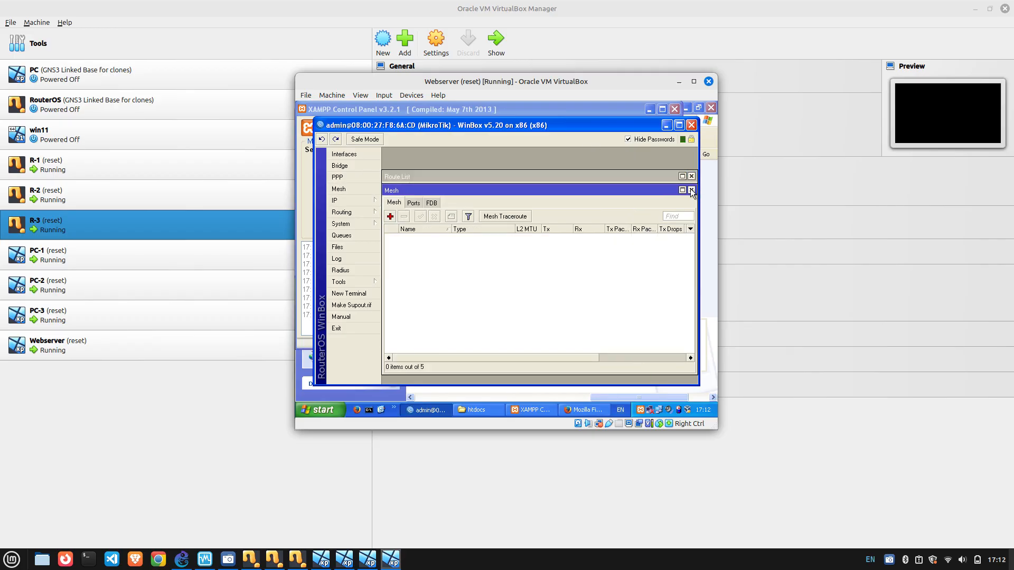
left_click(691, 190)
left_click(350, 204)
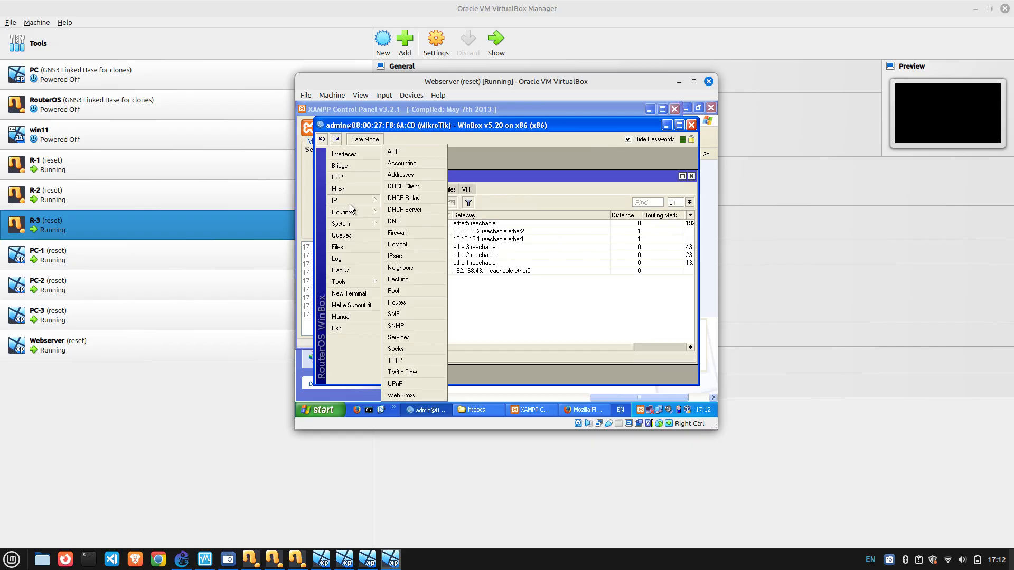
left_click(423, 220)
left_click(618, 280)
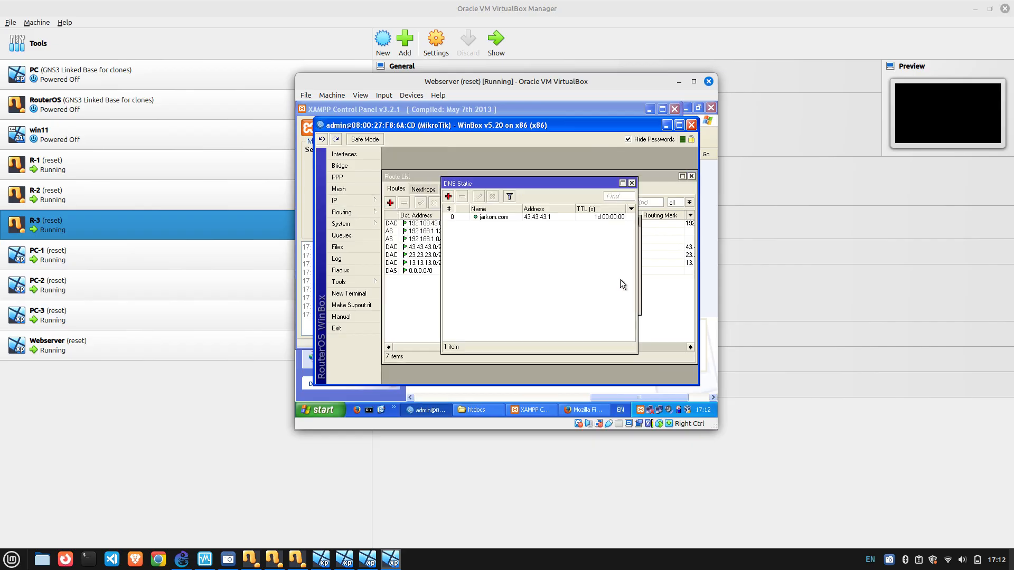
left_click(489, 219)
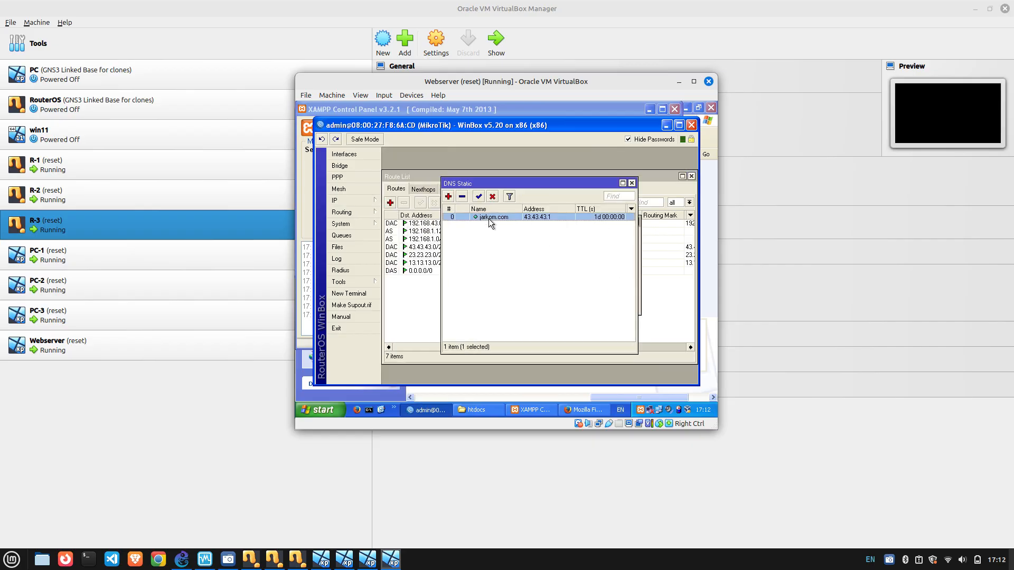
double_click(489, 218)
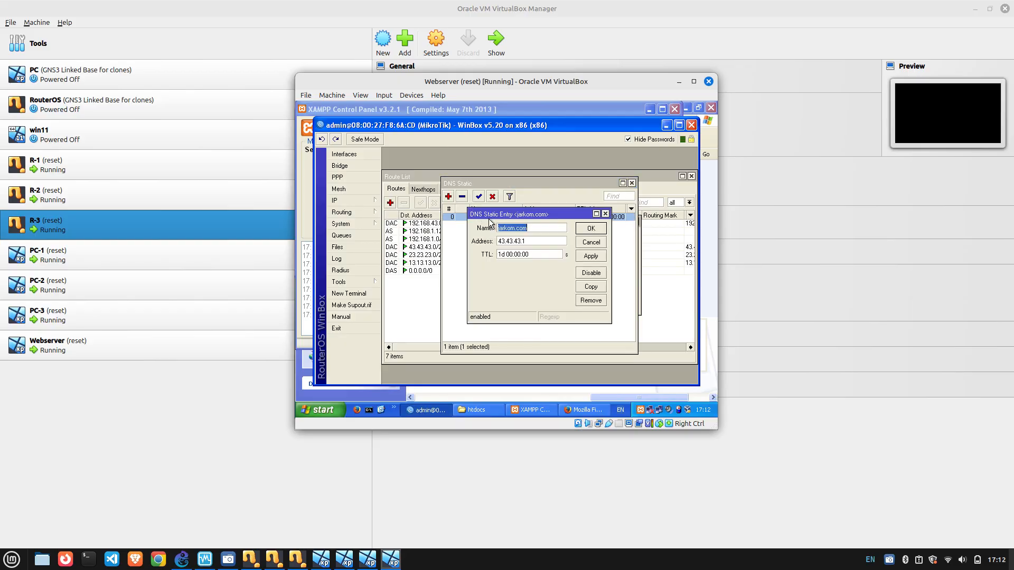
Check the name and address of the jarkom.com static DNS entry, accept it and close the DNS windows.
left_click(555, 231)
double_click(537, 228)
left_click(547, 231)
left_click_drag(528, 244, 478, 248)
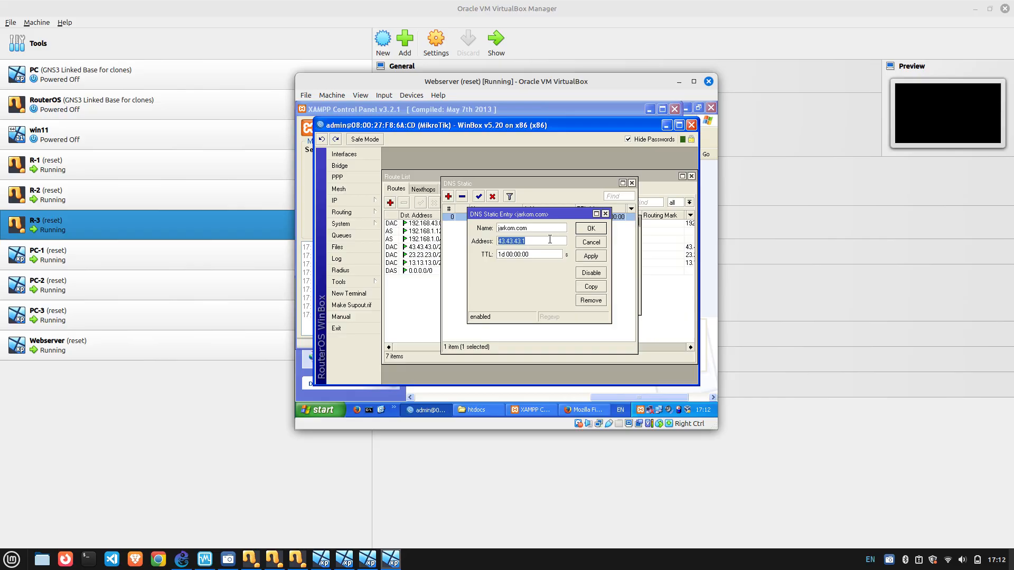
left_click(591, 228)
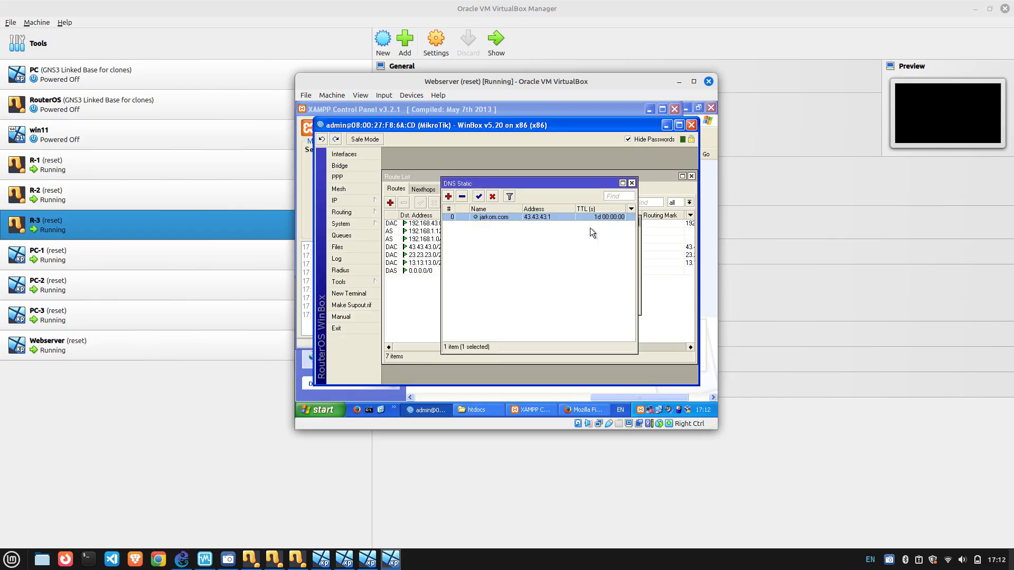
left_click(631, 184)
left_click(621, 234)
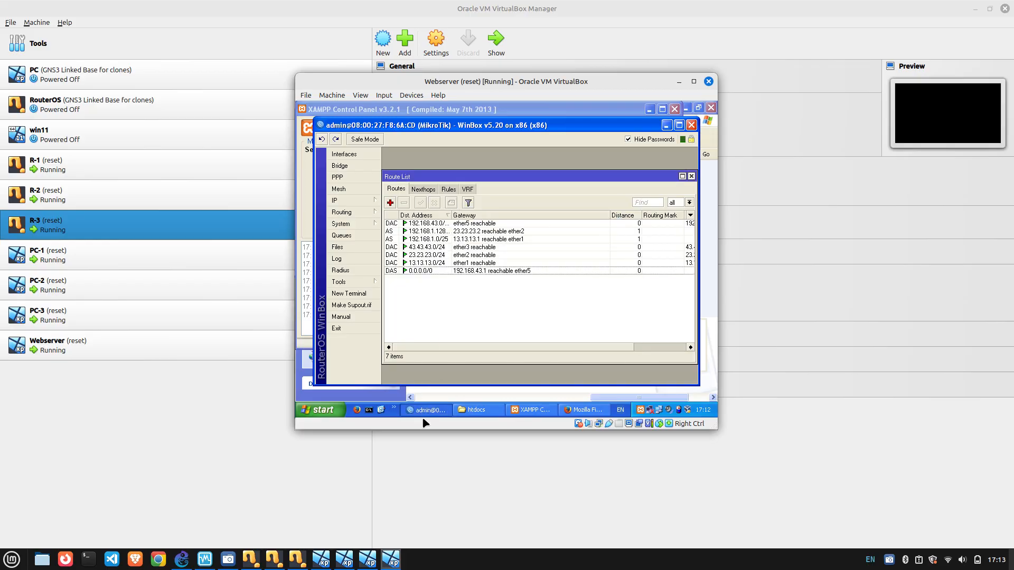
Switch to the PC-1 machine, restore its Firefox window and load the page jarkom.com/index.html.
left_click(322, 559)
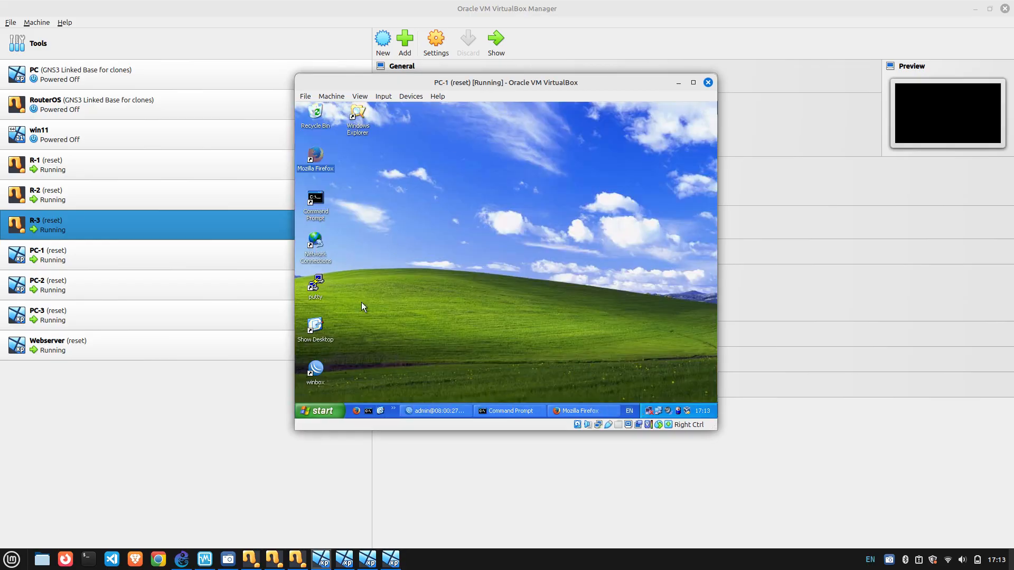
left_click(566, 412)
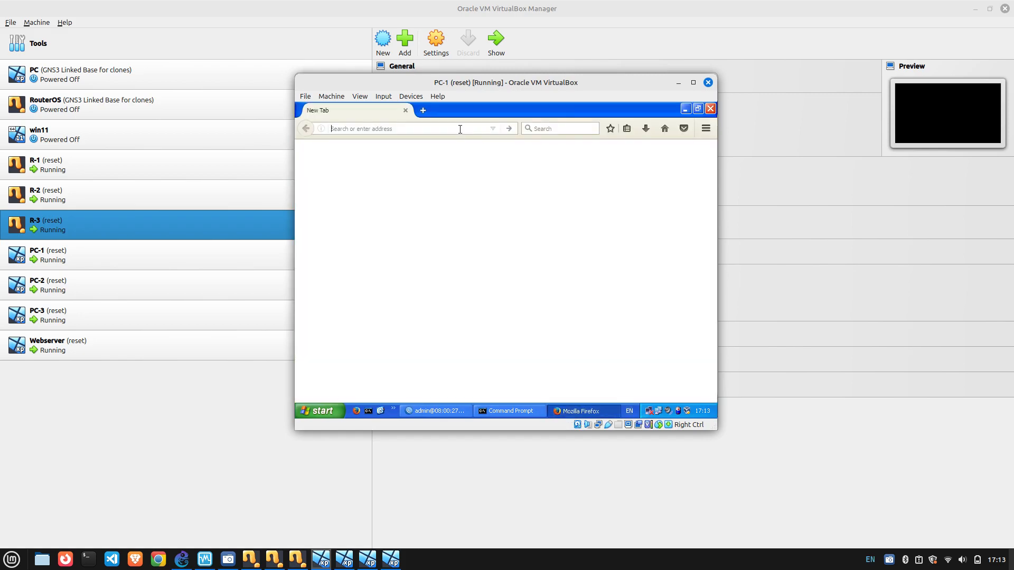
type("jarkom")
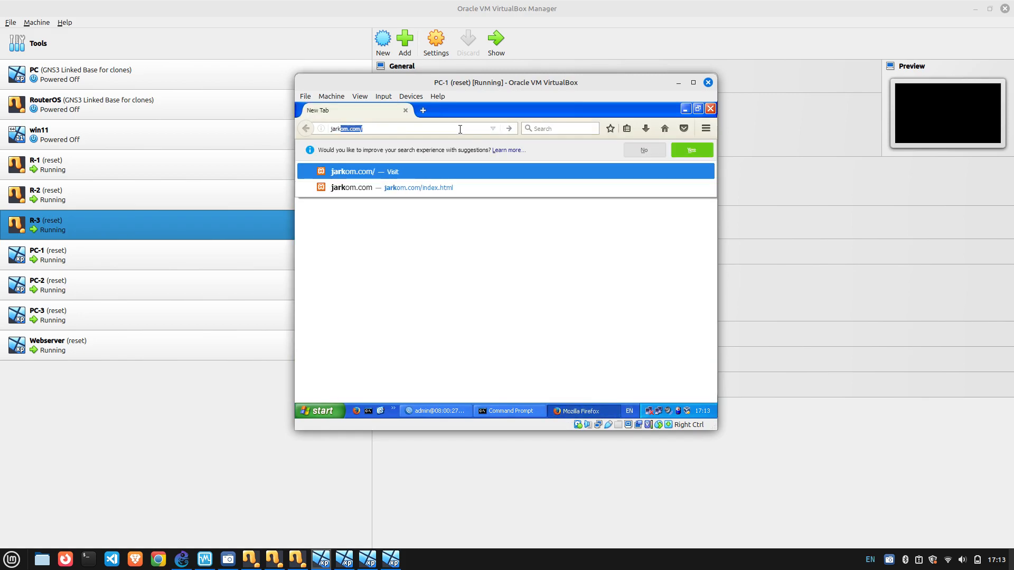
type(".com/")
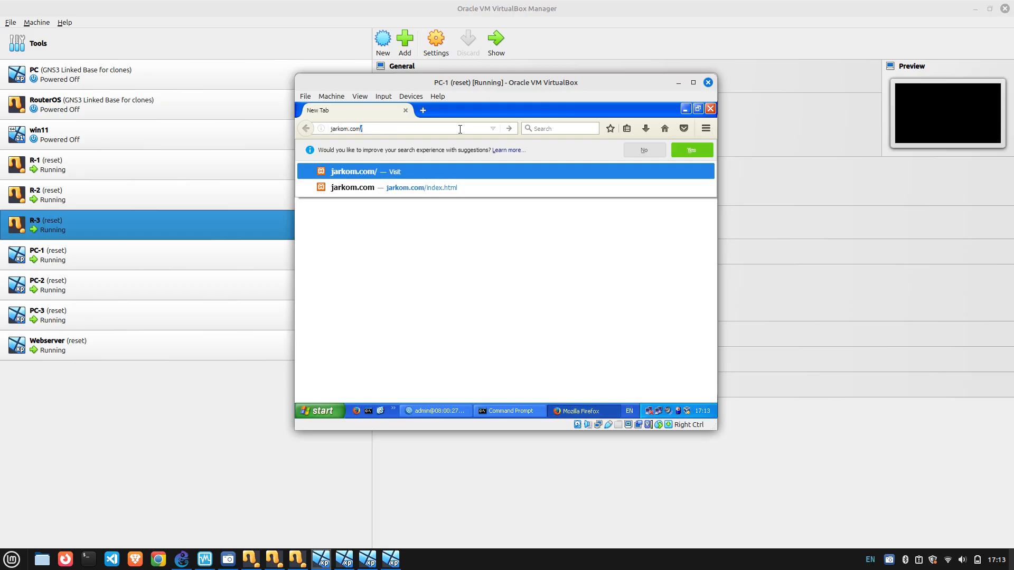
type("index")
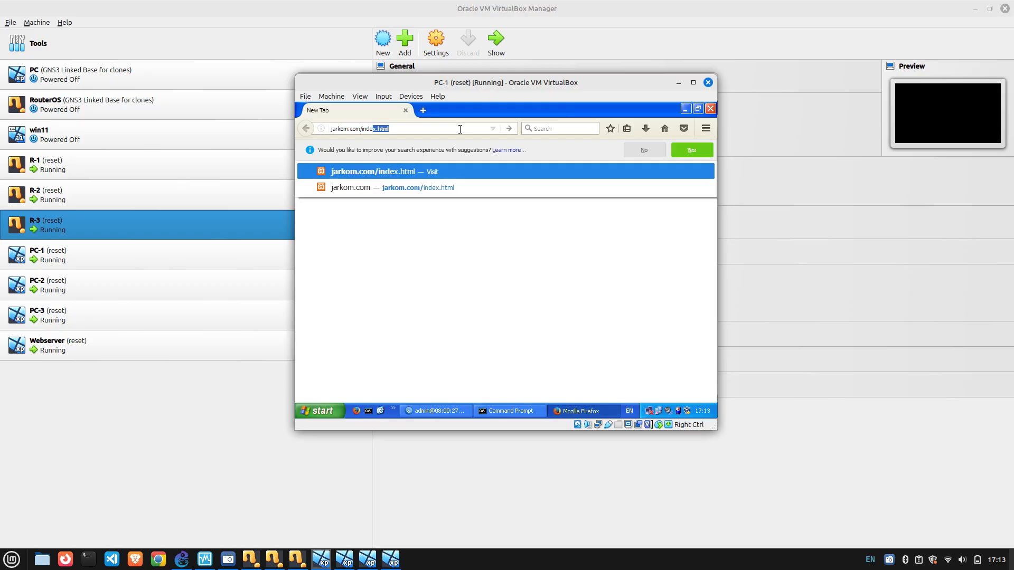
type(".html")
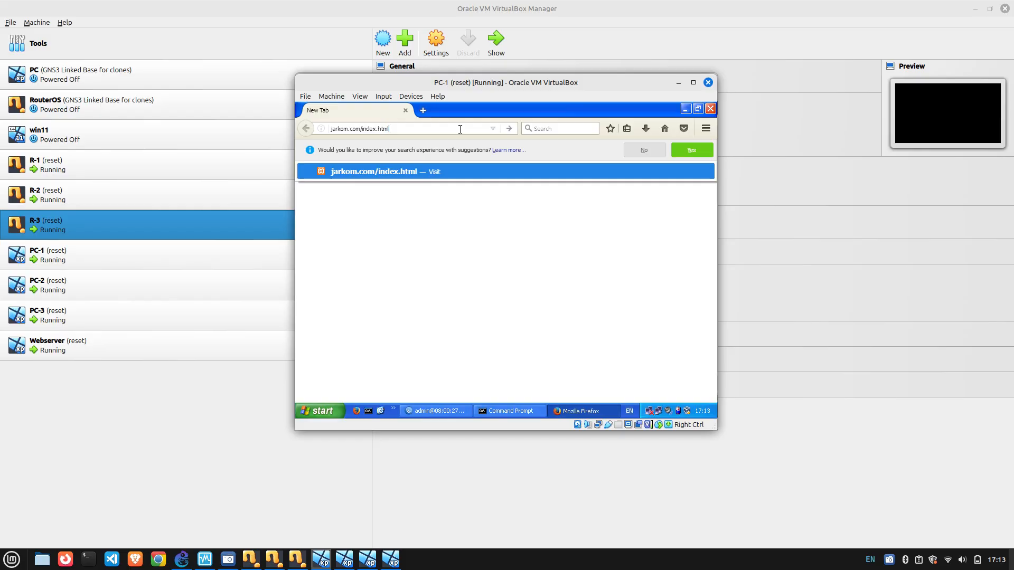
key("Return")
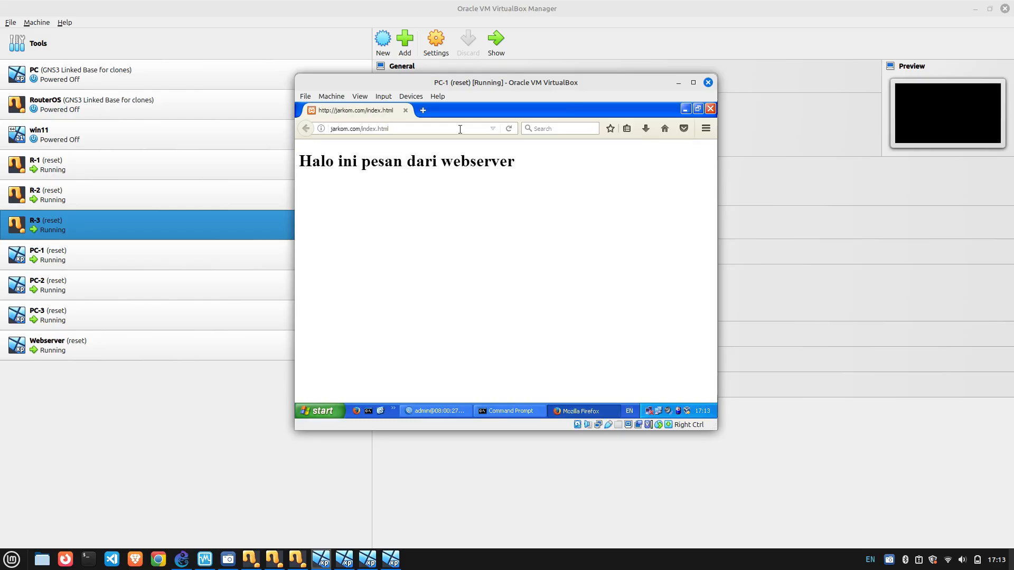
Switch to the PC-3 machine, launch Firefox and load jarkom.com/index.html there.
left_click(368, 561)
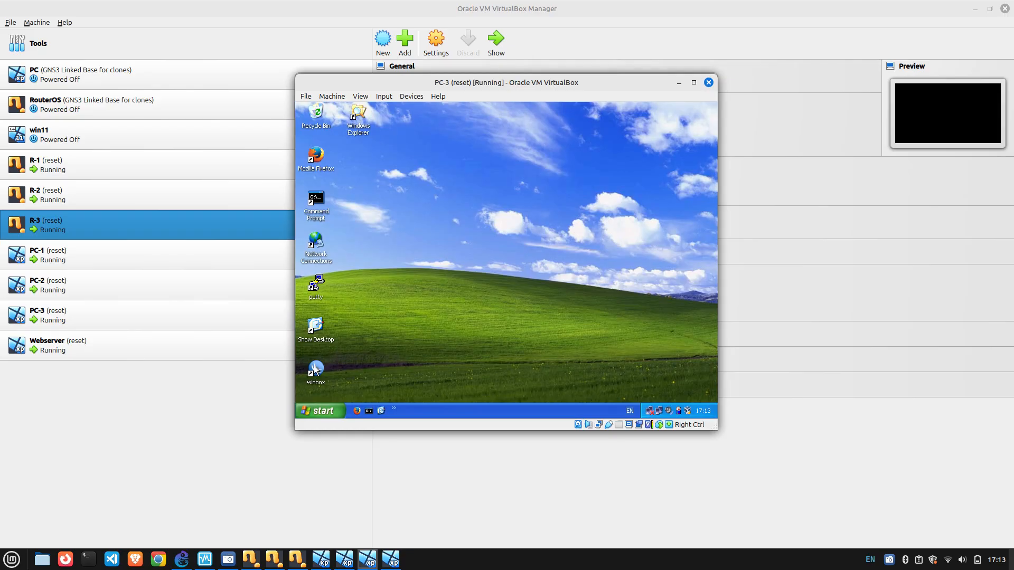
double_click(320, 157)
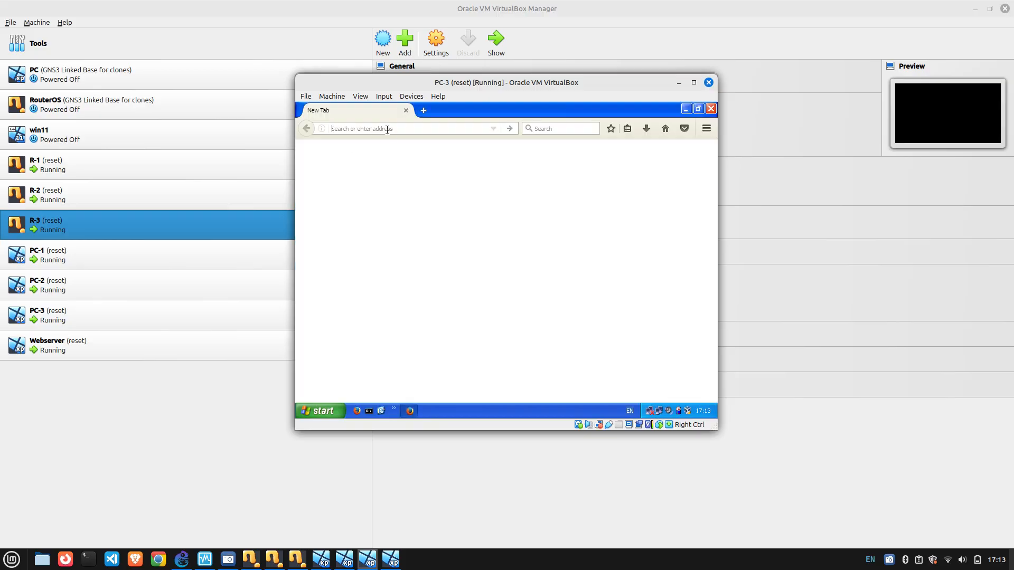
type("jarkom")
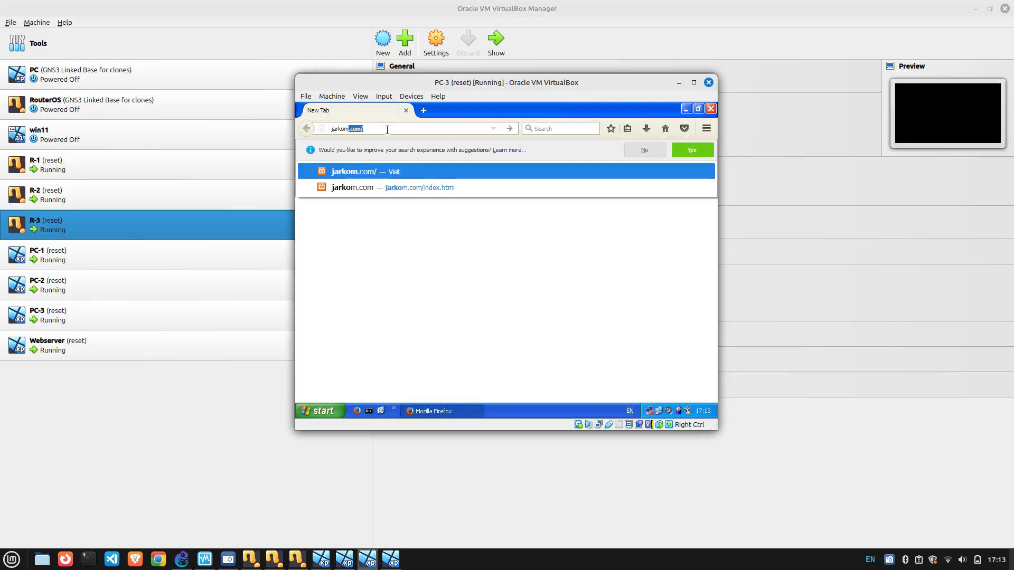
type(".com/ind")
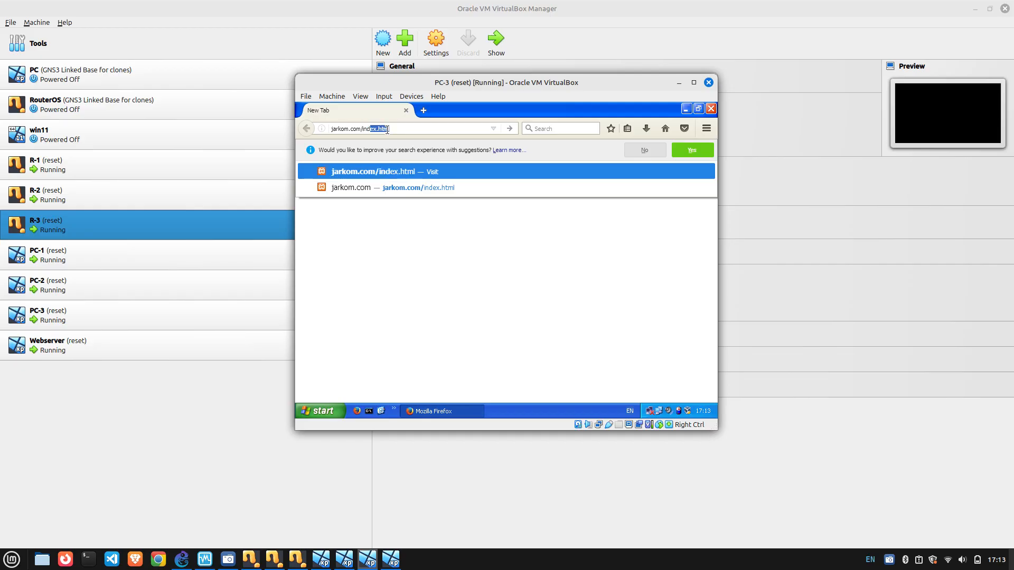
type("ex.html")
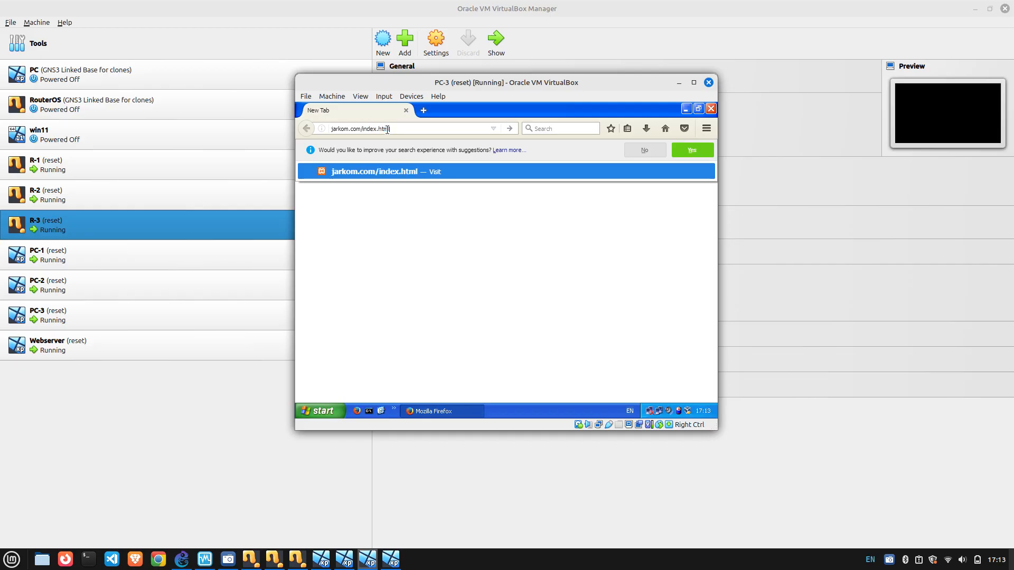
key("Return")
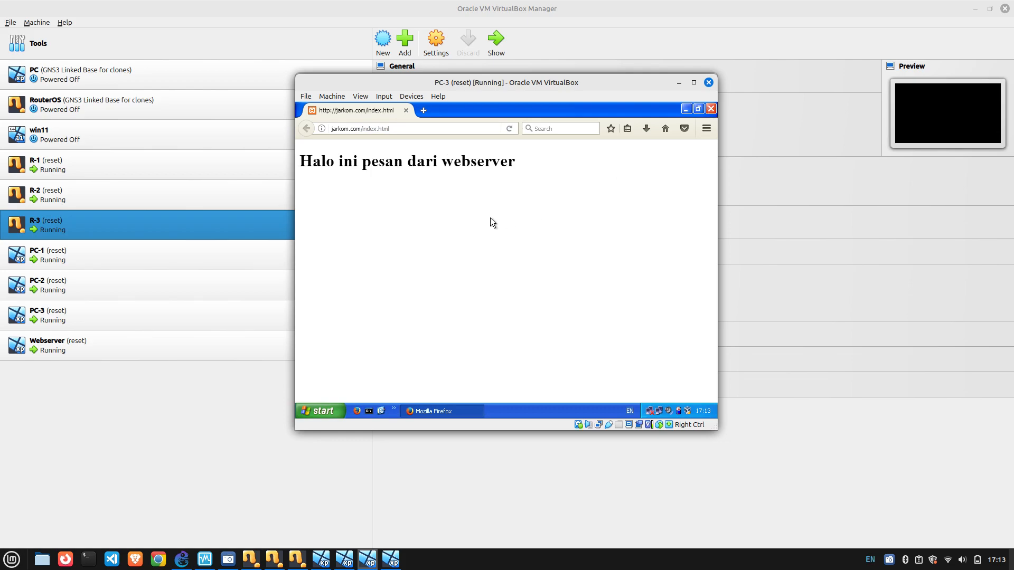
Move the PC-3 machine window aside and bring the PC-1 window to the front to compare both loaded pages.
left_click_drag(534, 83, 389, 76)
left_click(704, 89)
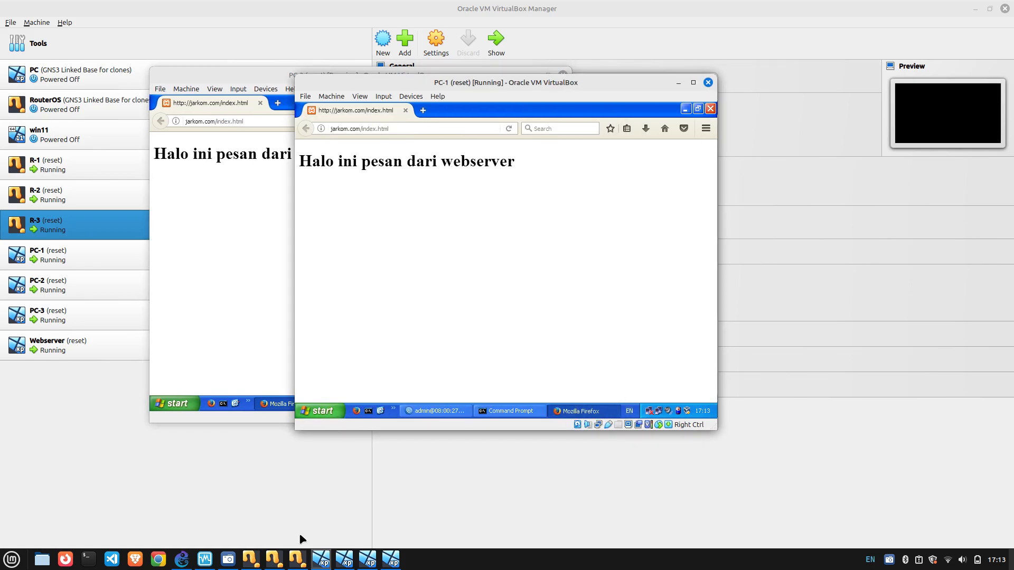
left_click(228, 561)
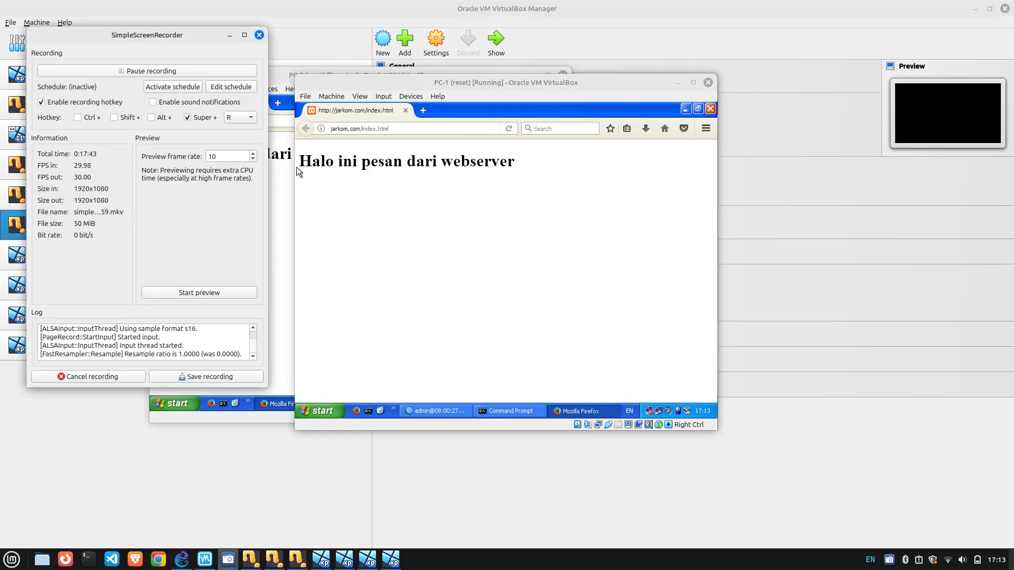